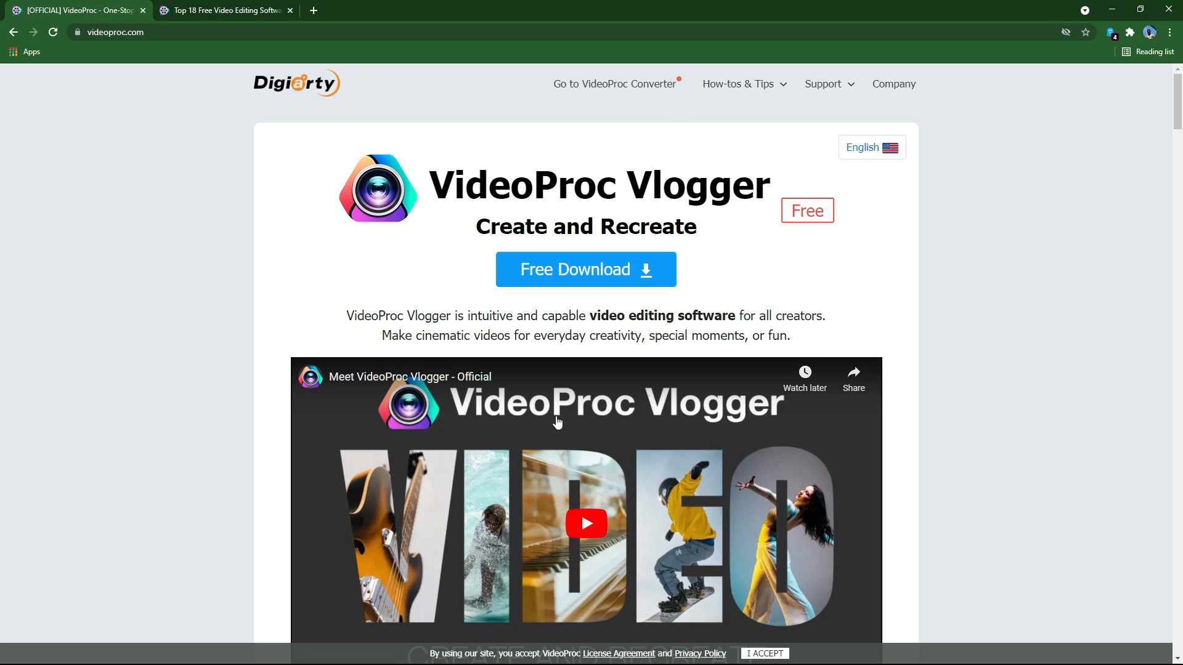
Step: Scroll down through the VideoProc Vlogger download page and back up to the top
scroll(642, 454, down, 1)
scroll(643, 454, down, 3)
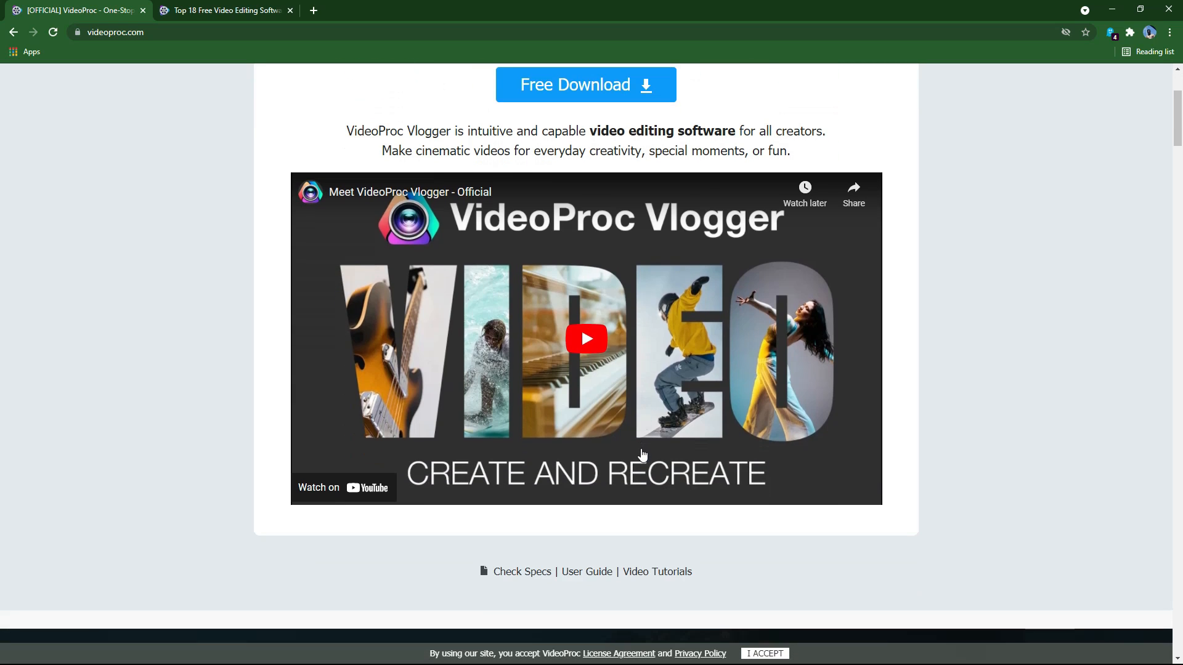
scroll(643, 454, down, 1)
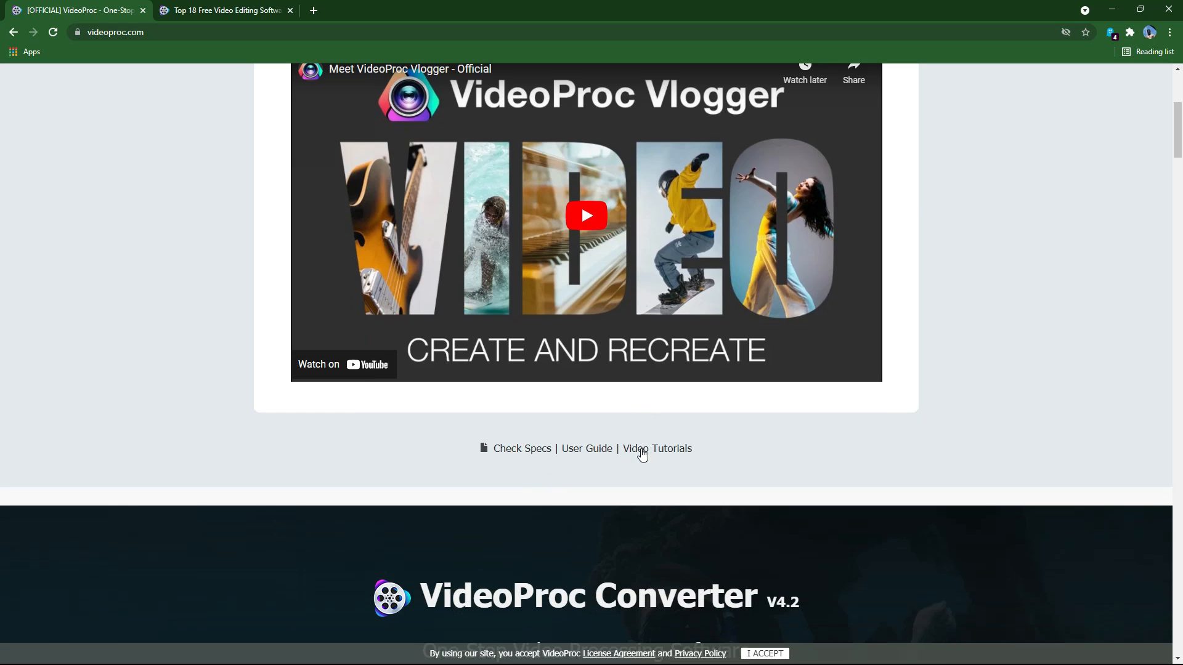
scroll(660, 473, down, 2)
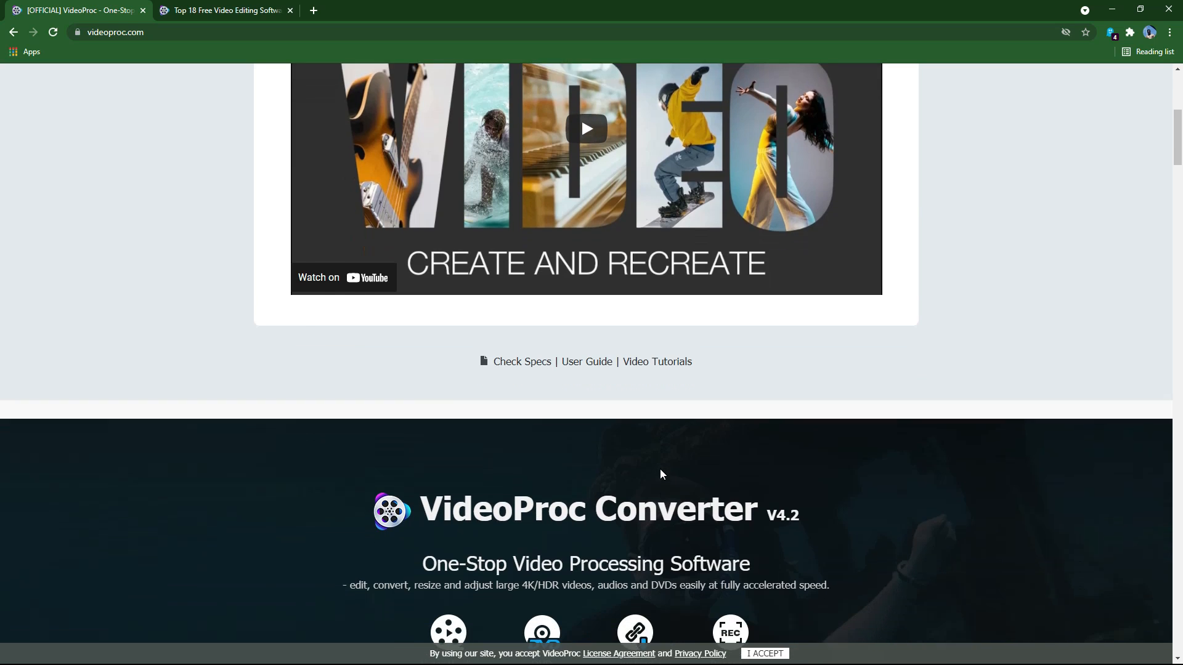
scroll(660, 474, up, 3)
scroll(661, 467, up, 4)
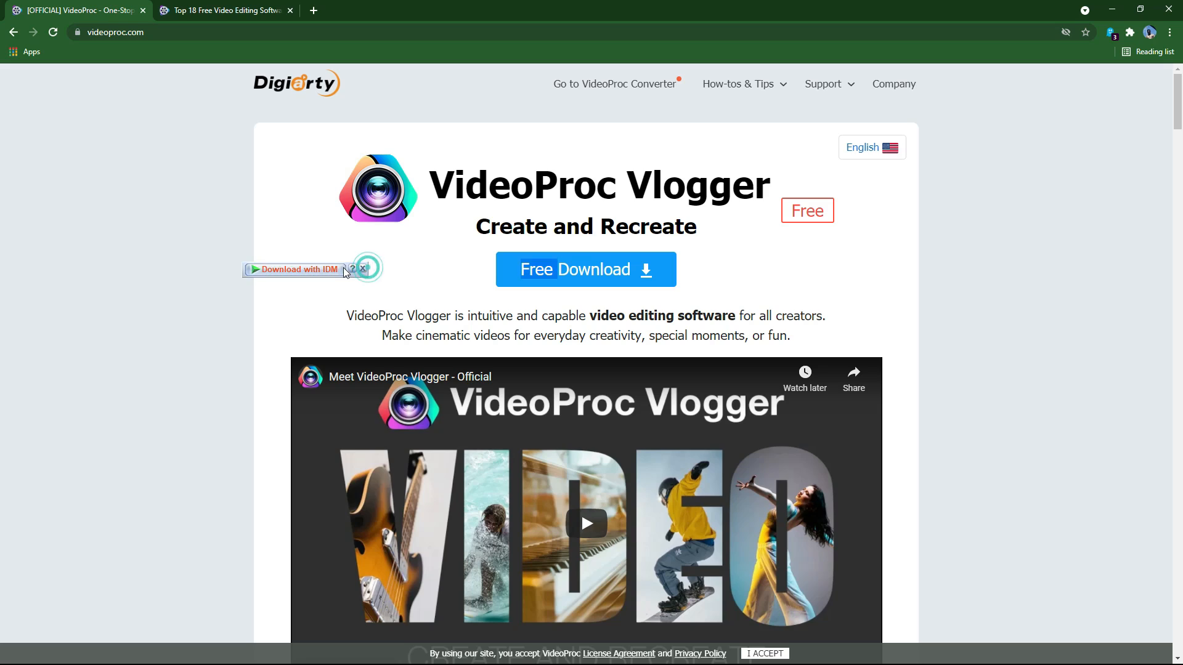
Step: Start the videoproc-vlogger.exe download and browse the drives for a different save location
click(584, 280)
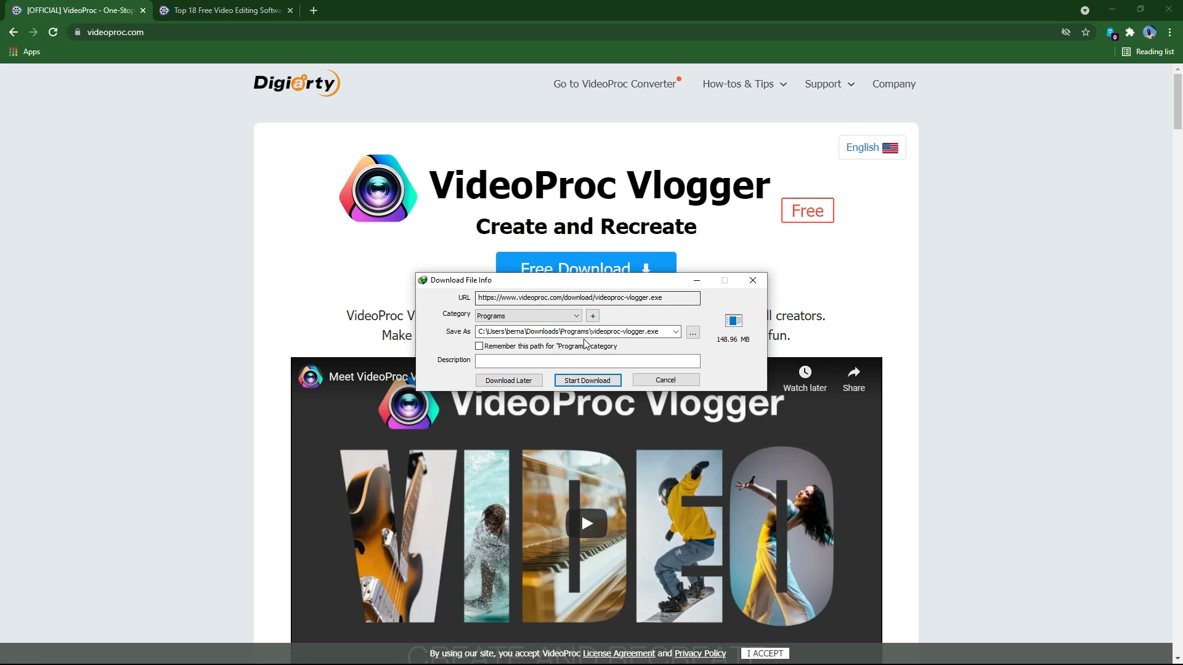
click(692, 333)
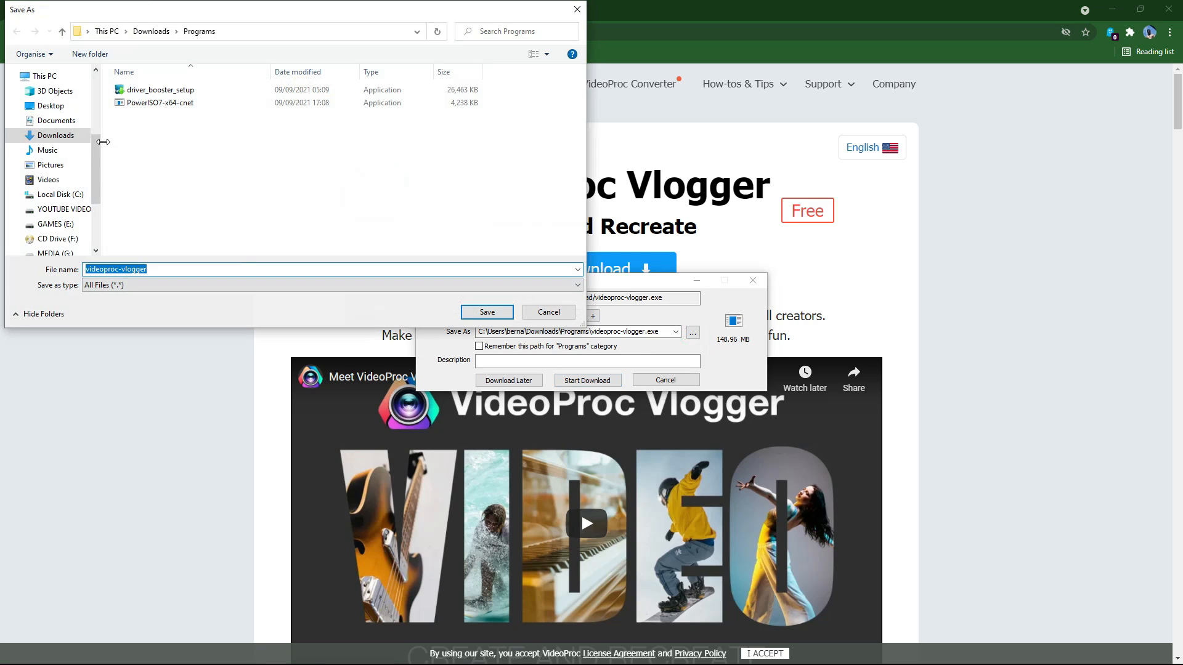
click(56, 211)
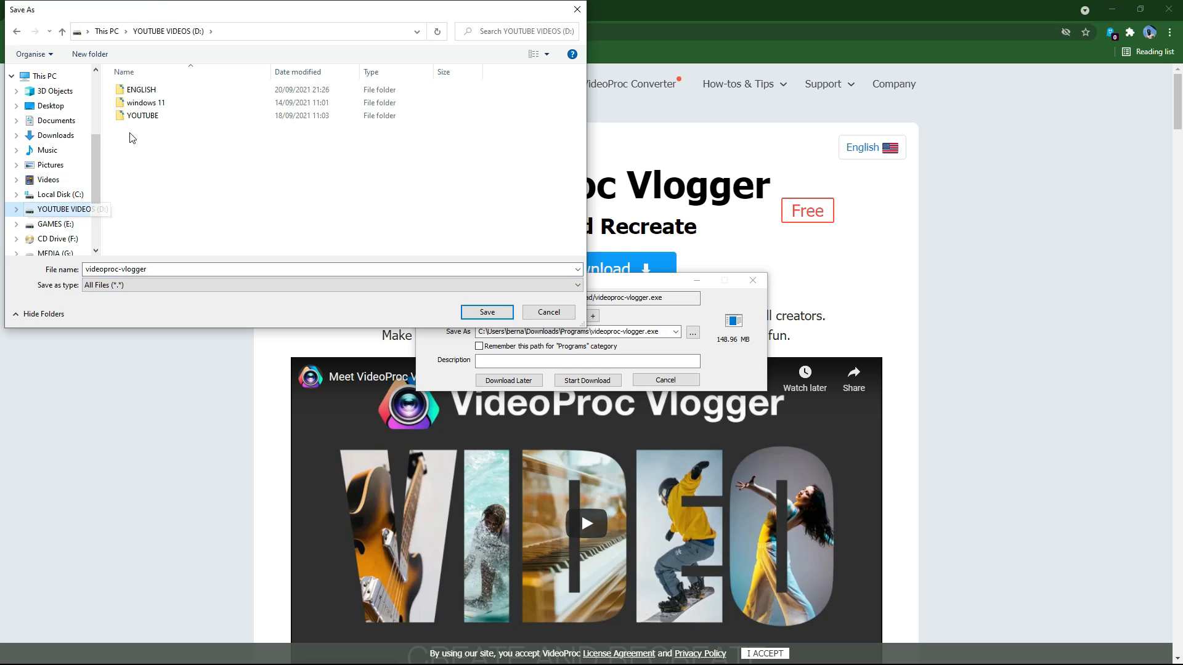
click(60, 225)
click(60, 195)
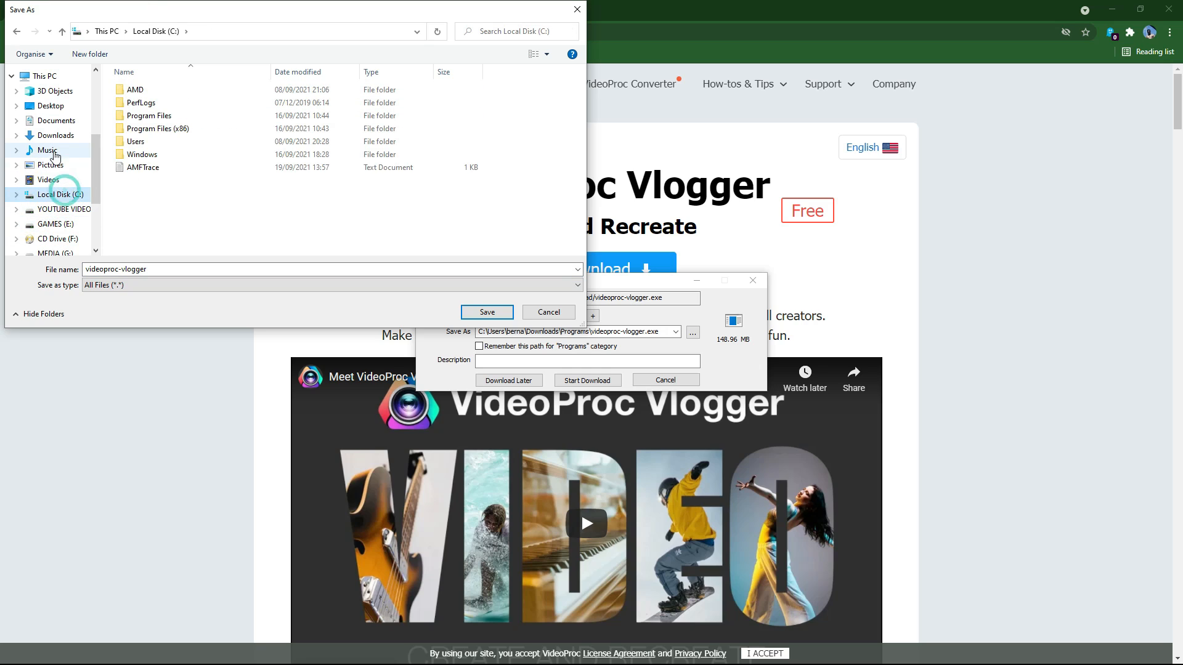
click(61, 74)
Step: Save the installer to G:\SOFTWARES and start the 148.96 MB download
scroll(195, 168, down, 3)
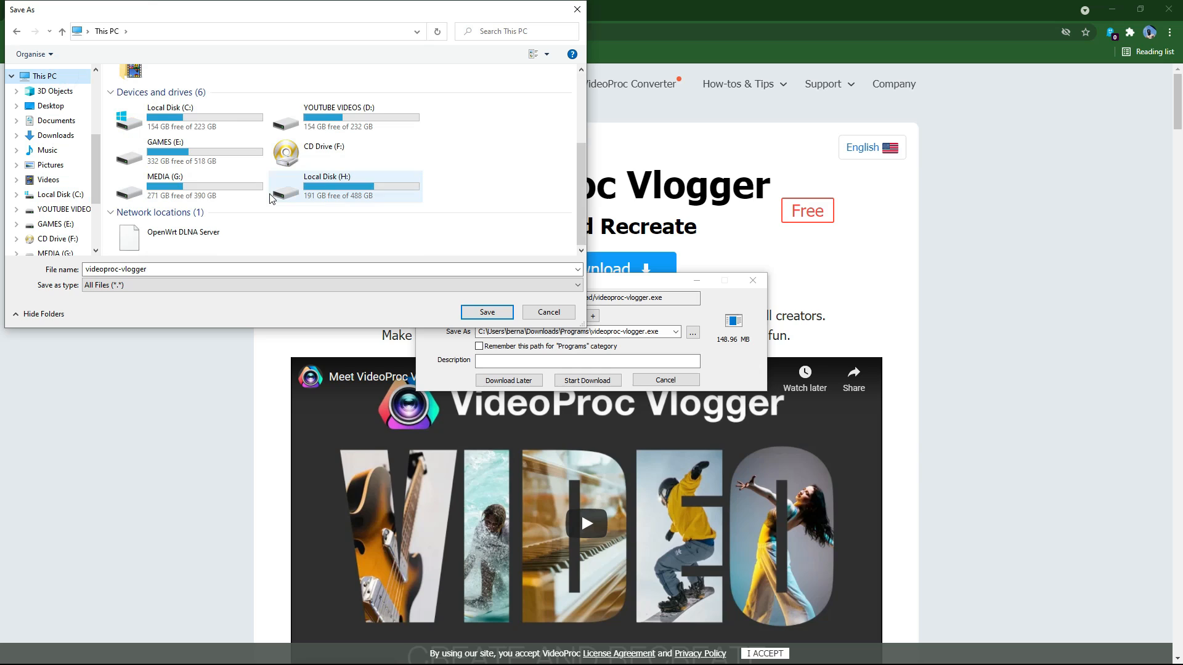
double_click(154, 174)
scroll(148, 197, down, 1)
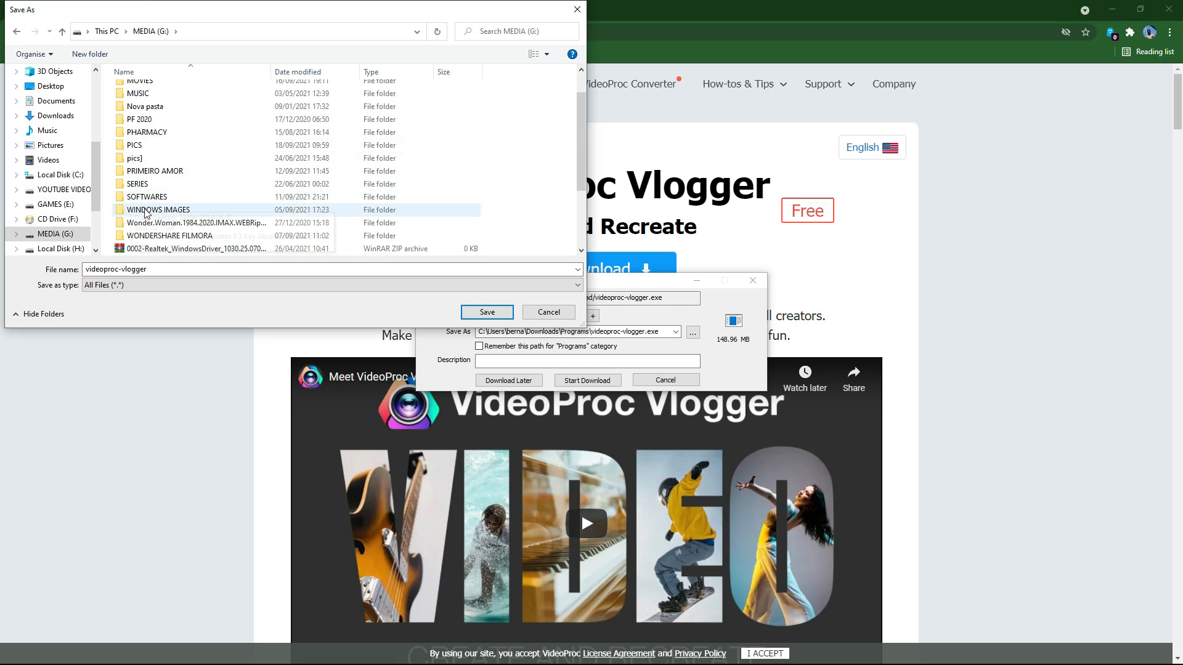
double_click(146, 197)
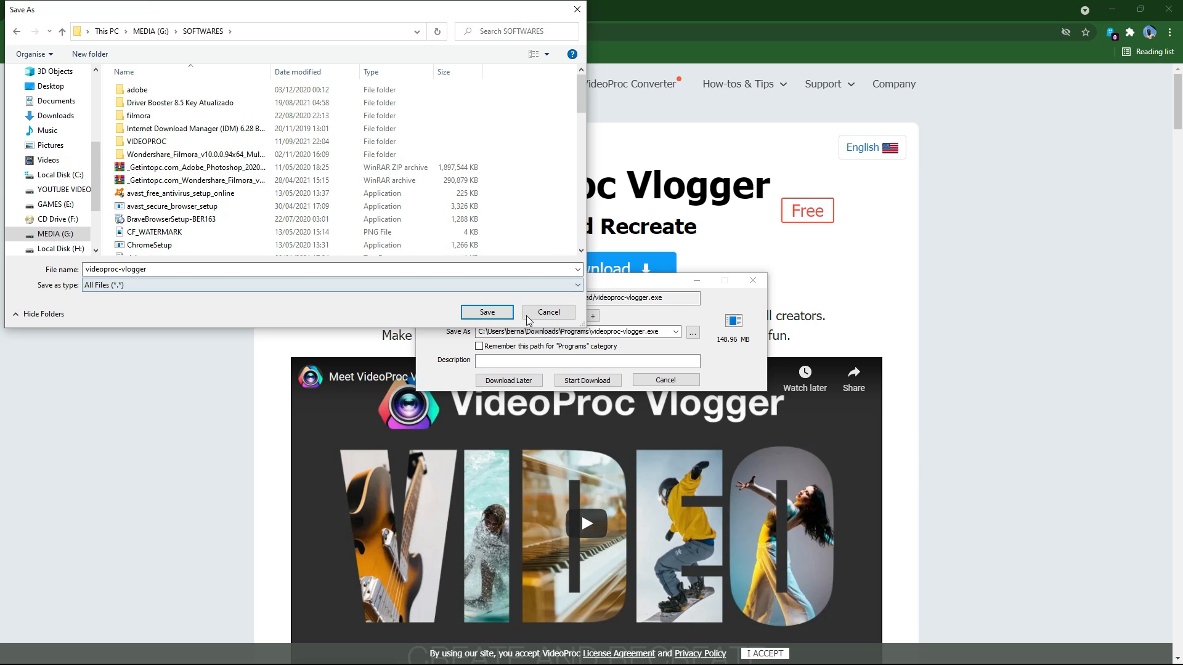
click(486, 312)
click(577, 386)
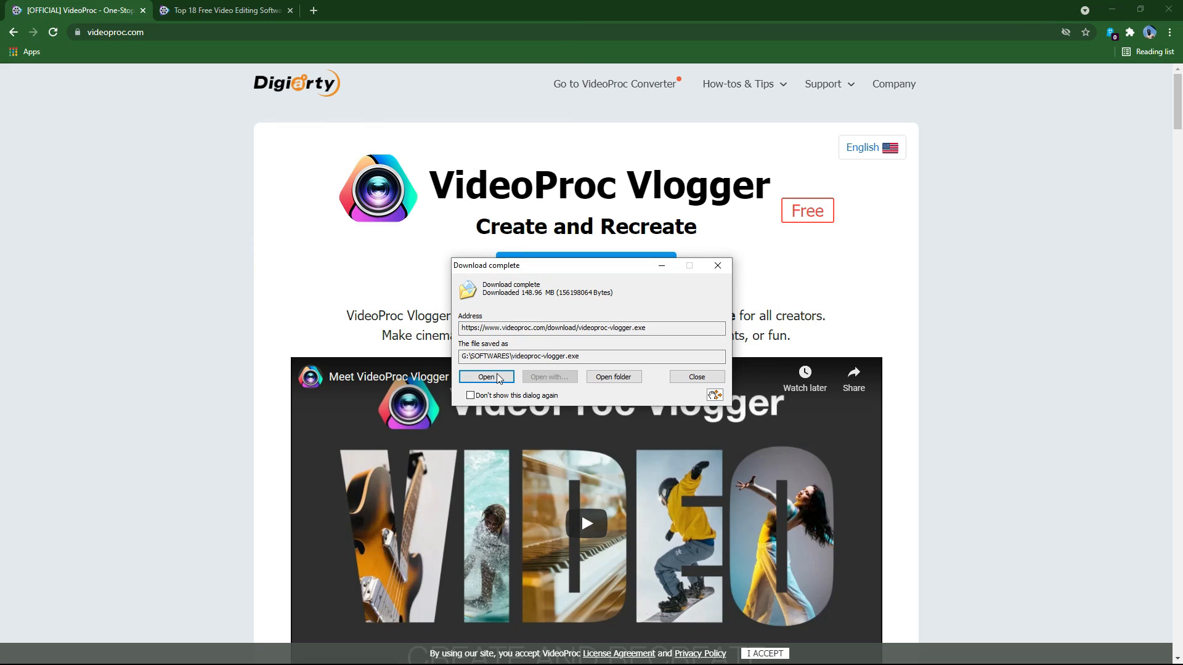
Step: Run the downloaded videoproc-vlogger installer as administrator from its folder
click(495, 382)
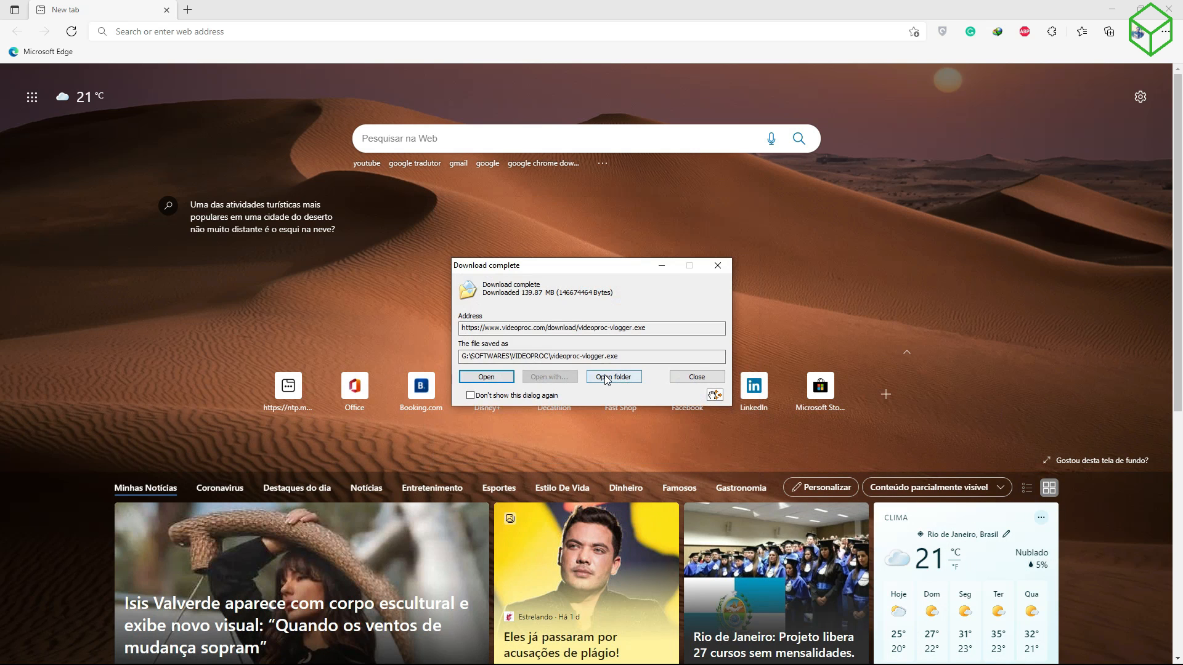
click(613, 377)
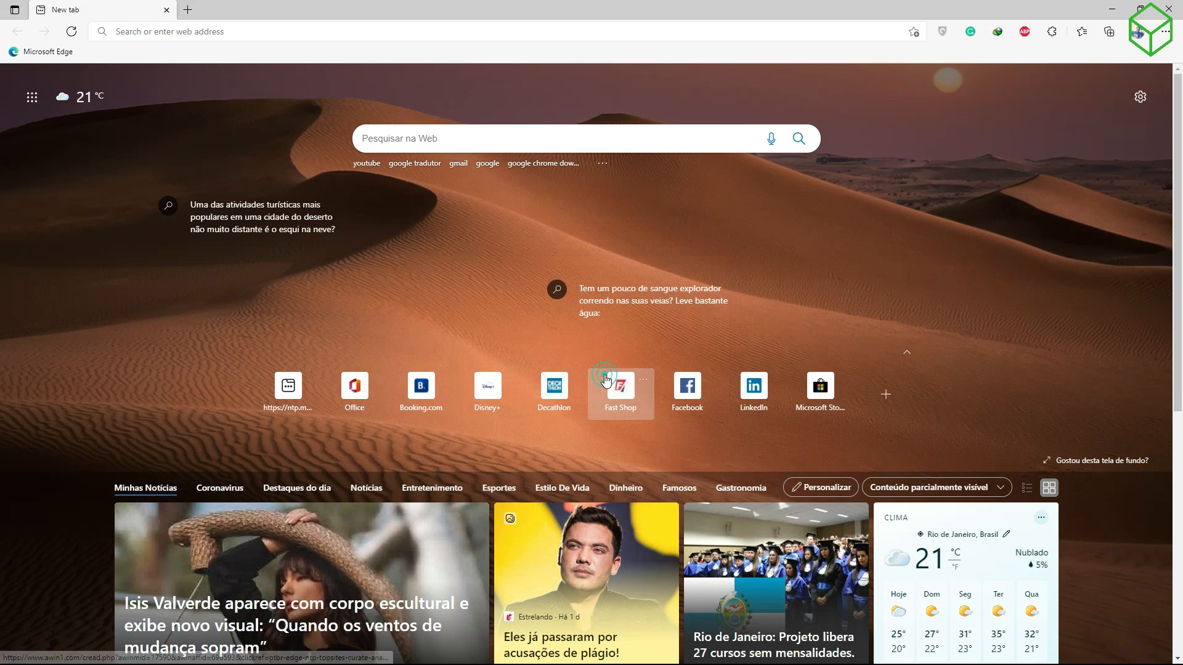
right_click(241, 300)
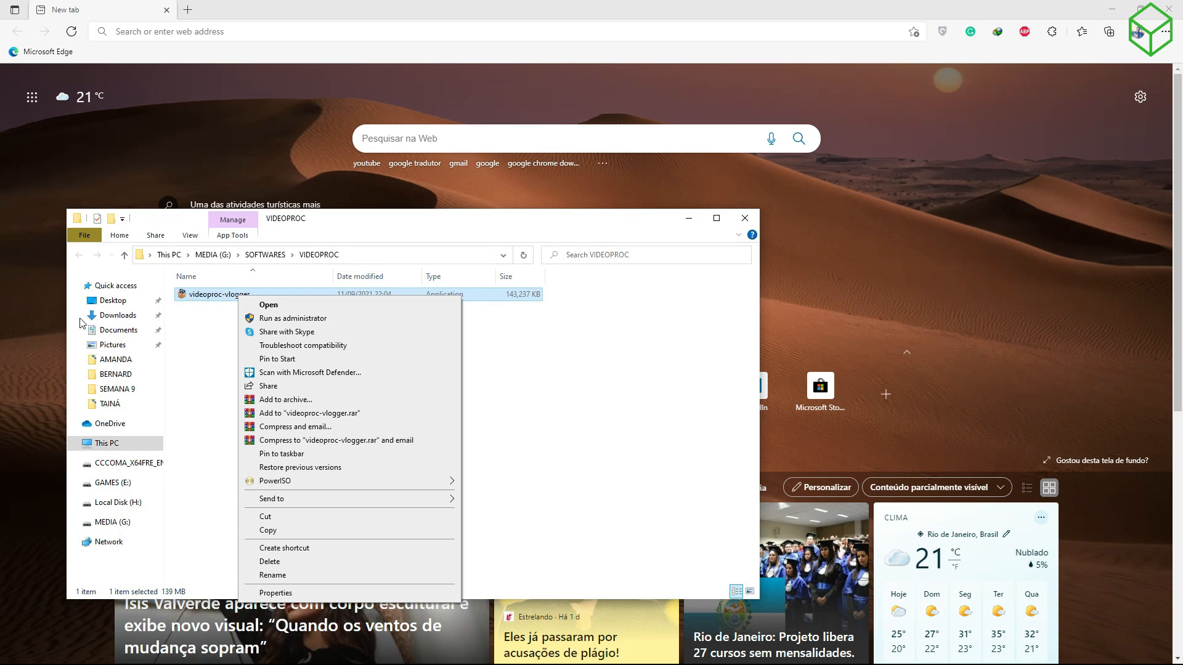
click(289, 319)
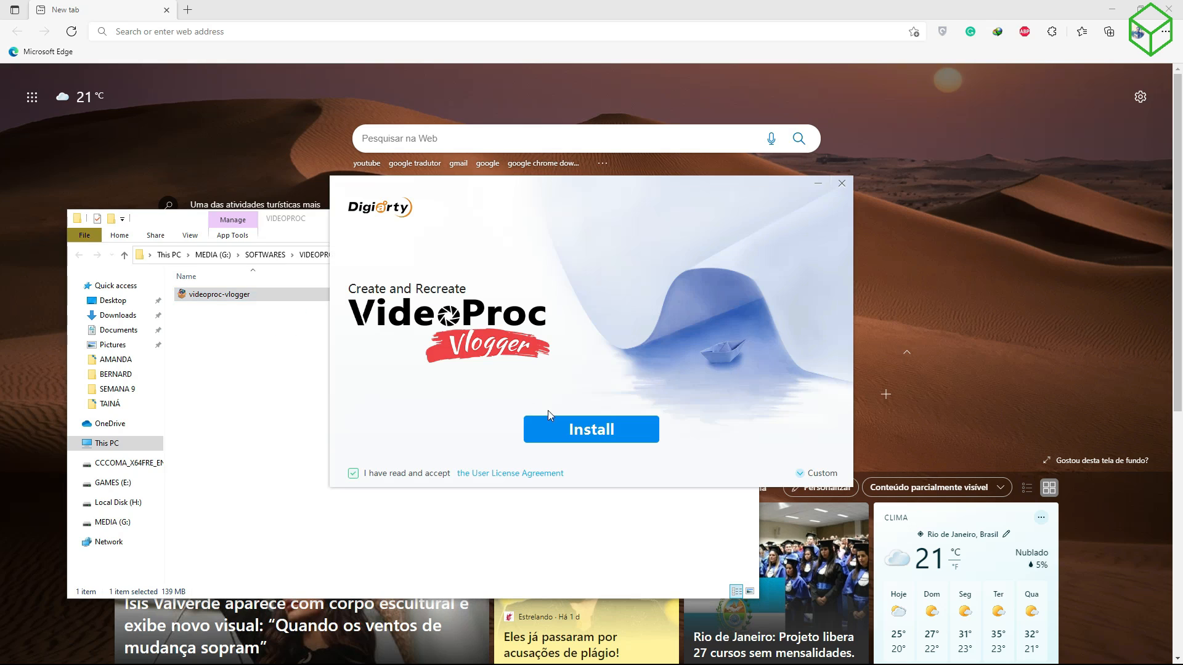
Step: Install and launch VideoProc Vlogger, then clear away the browser and File Explorer windows
click(553, 429)
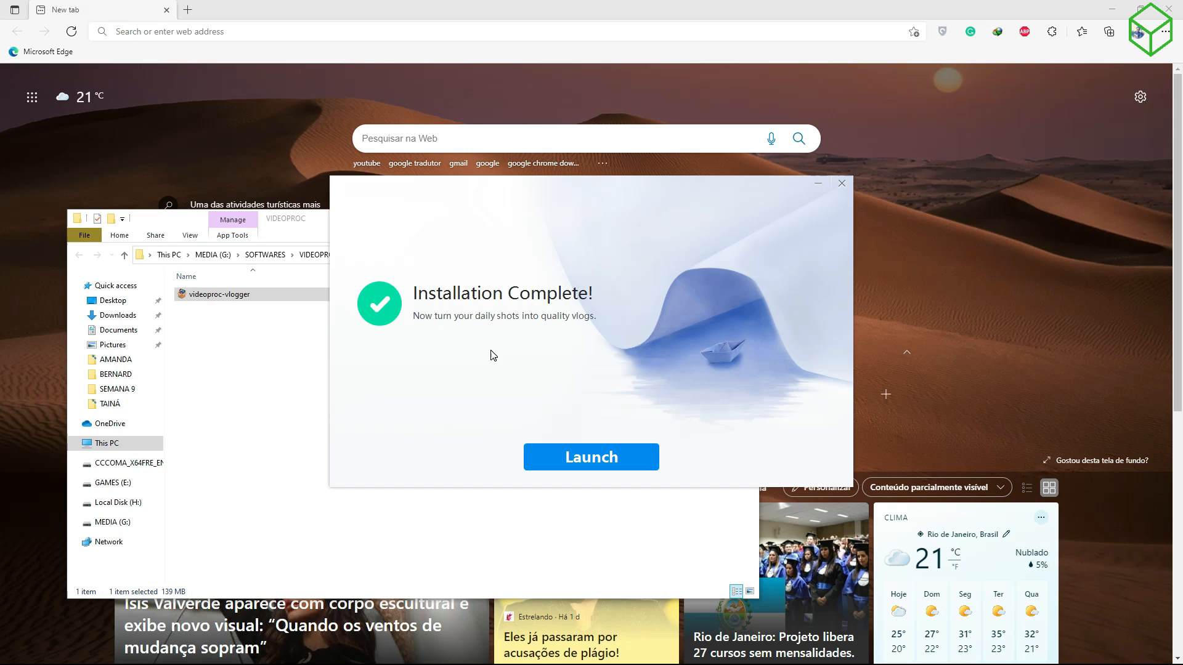
click(582, 467)
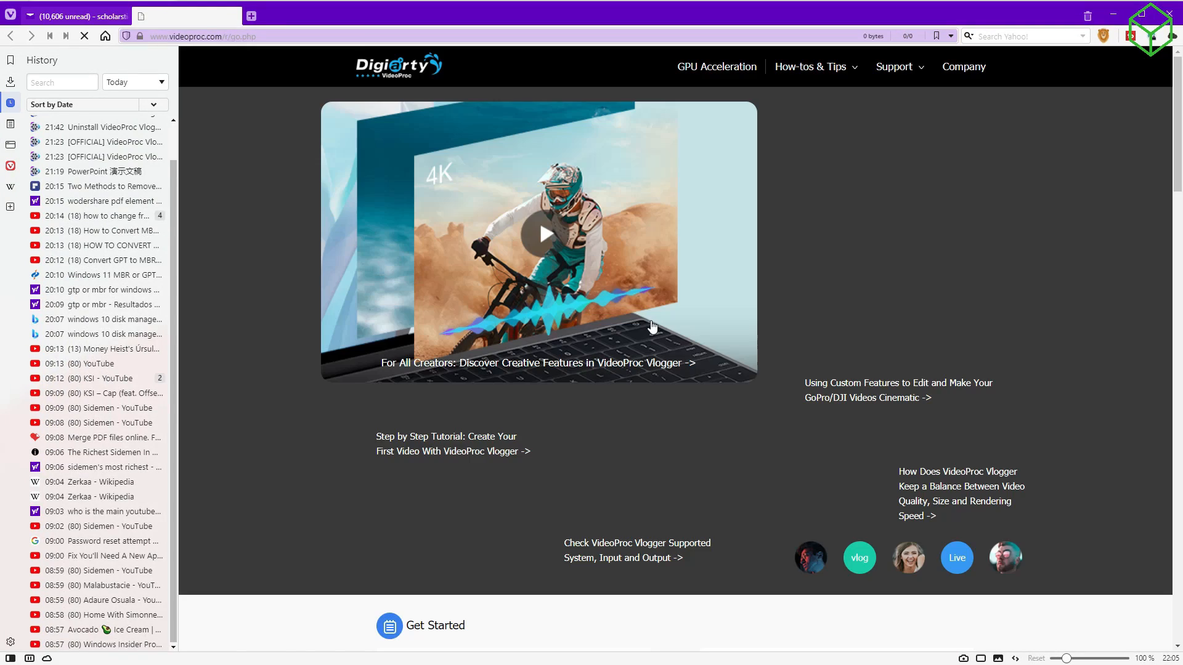
click(1114, 13)
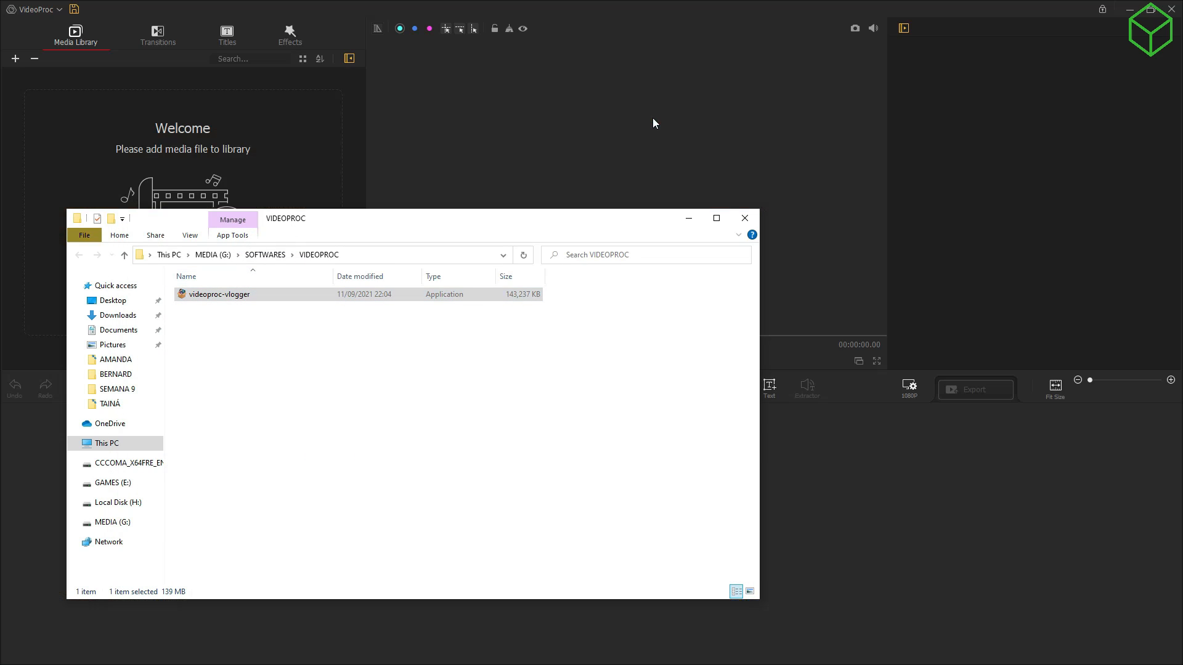
click(746, 219)
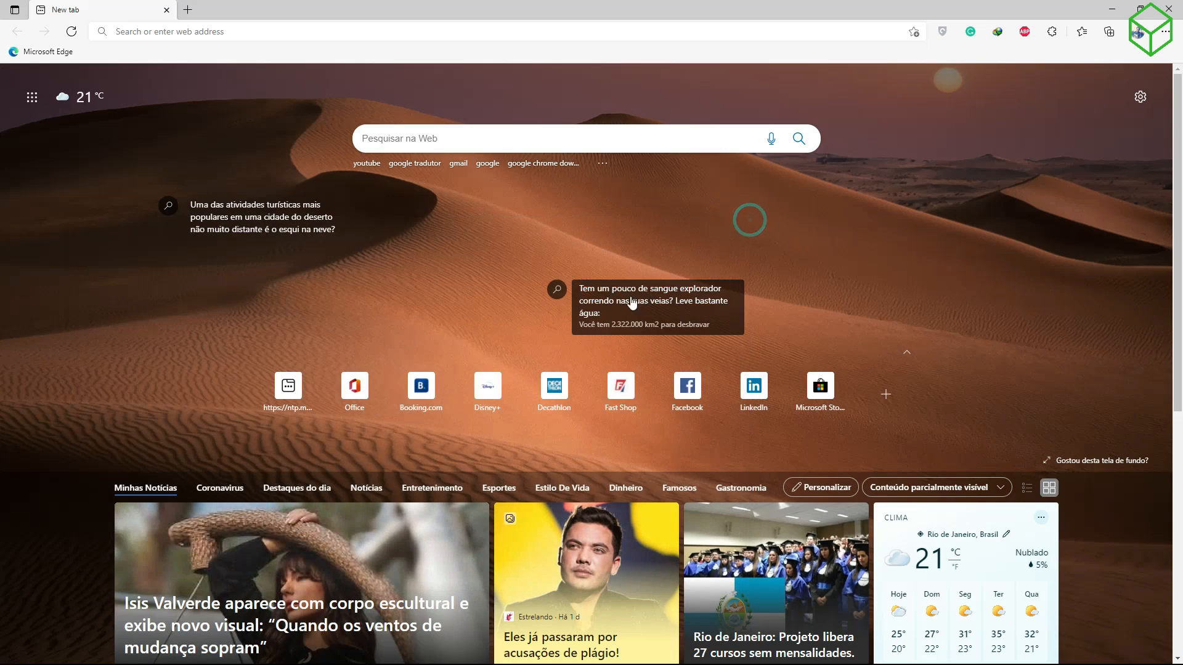
Step: Set up project 202109-11-1 with 120 fps frame rate and custom 1920 x 1080 resolution
click(1112, 9)
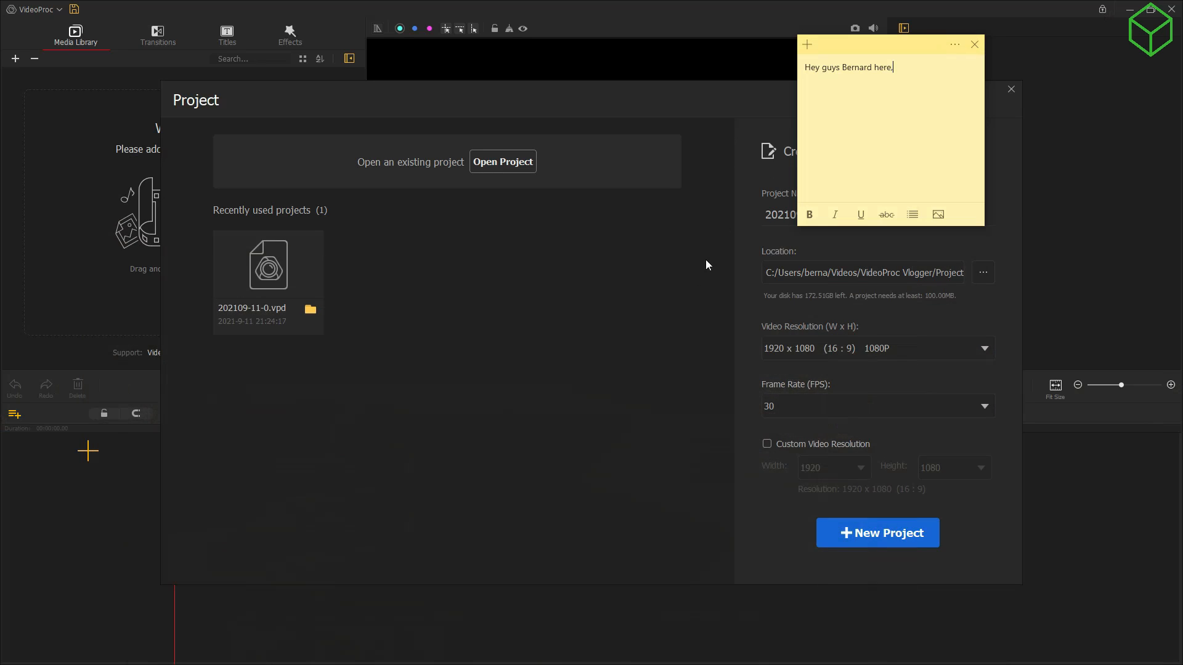
click(677, 93)
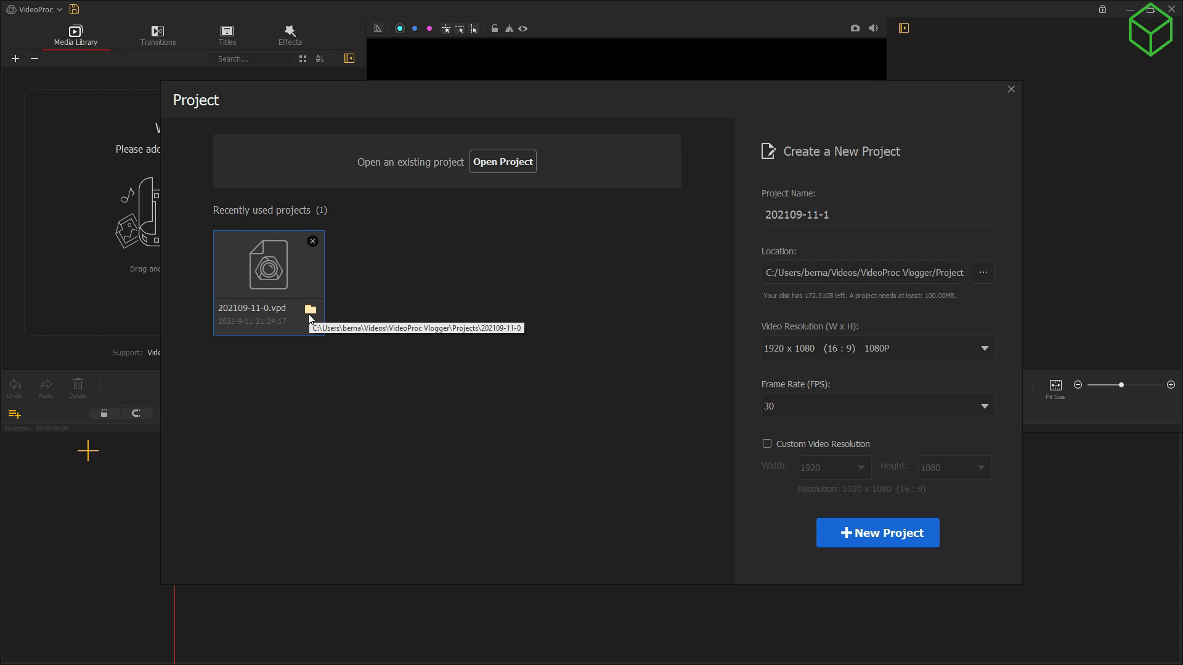
click(844, 409)
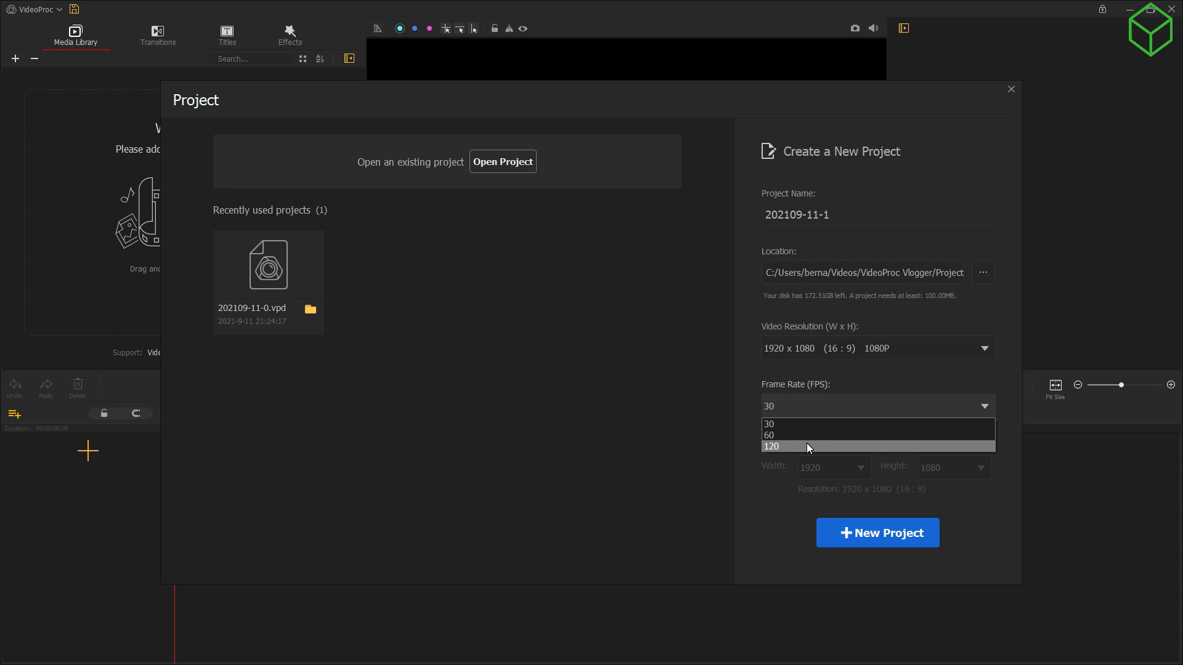
click(808, 446)
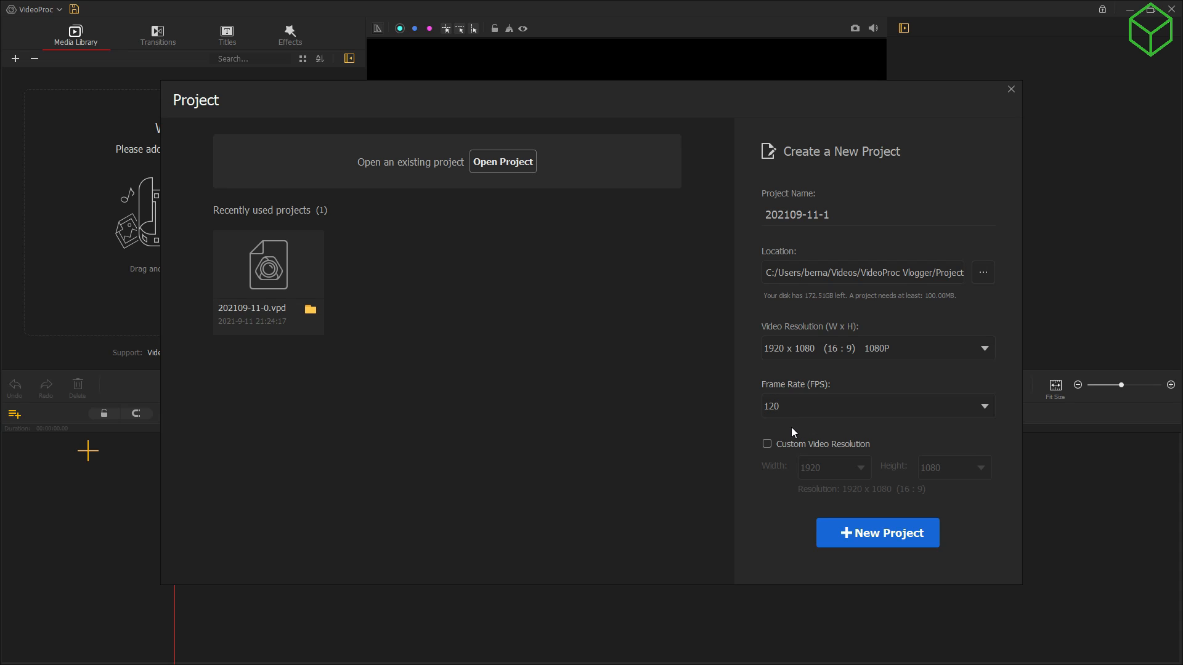
click(783, 445)
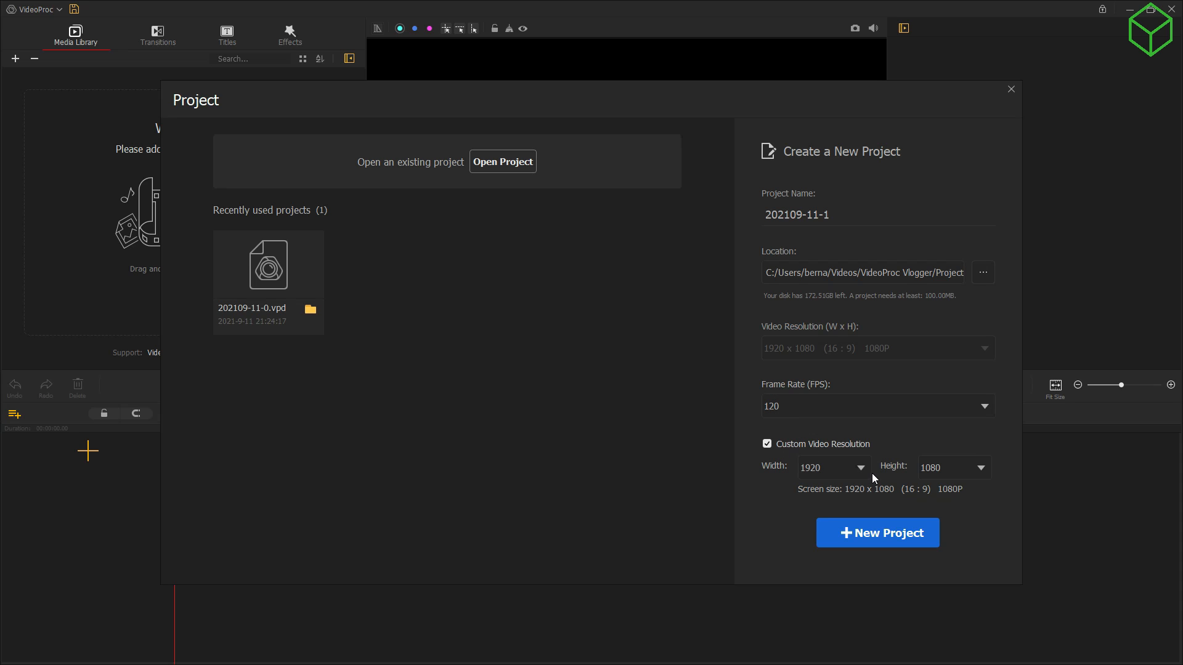
click(983, 470)
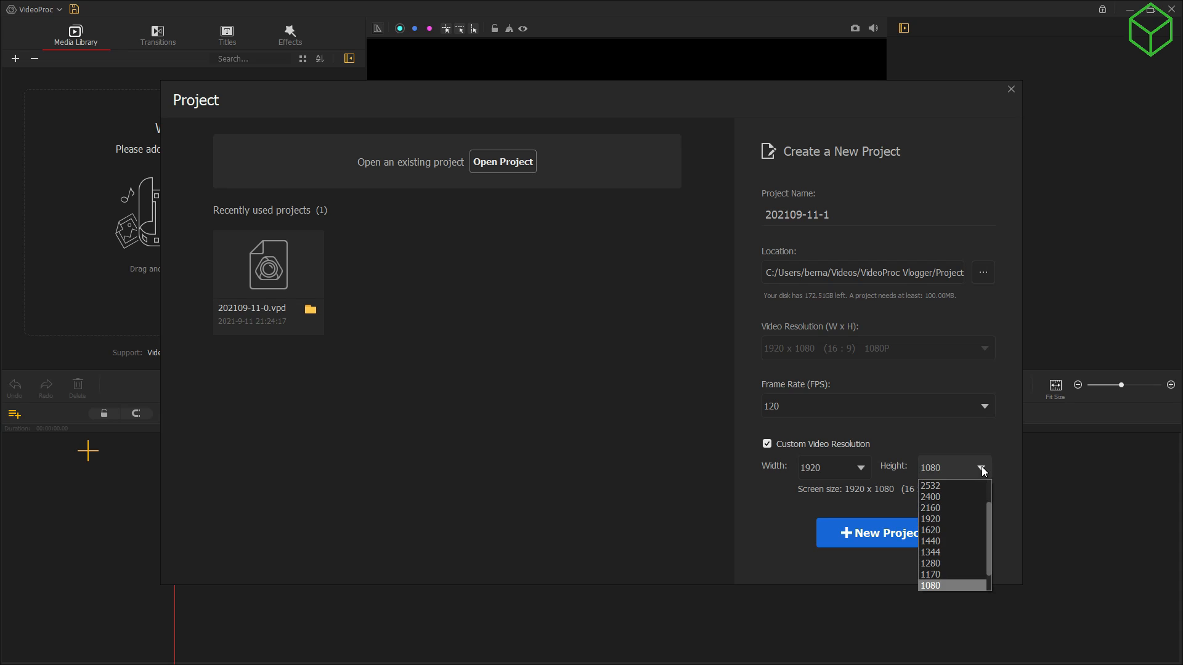
click(982, 470)
click(859, 471)
click(860, 483)
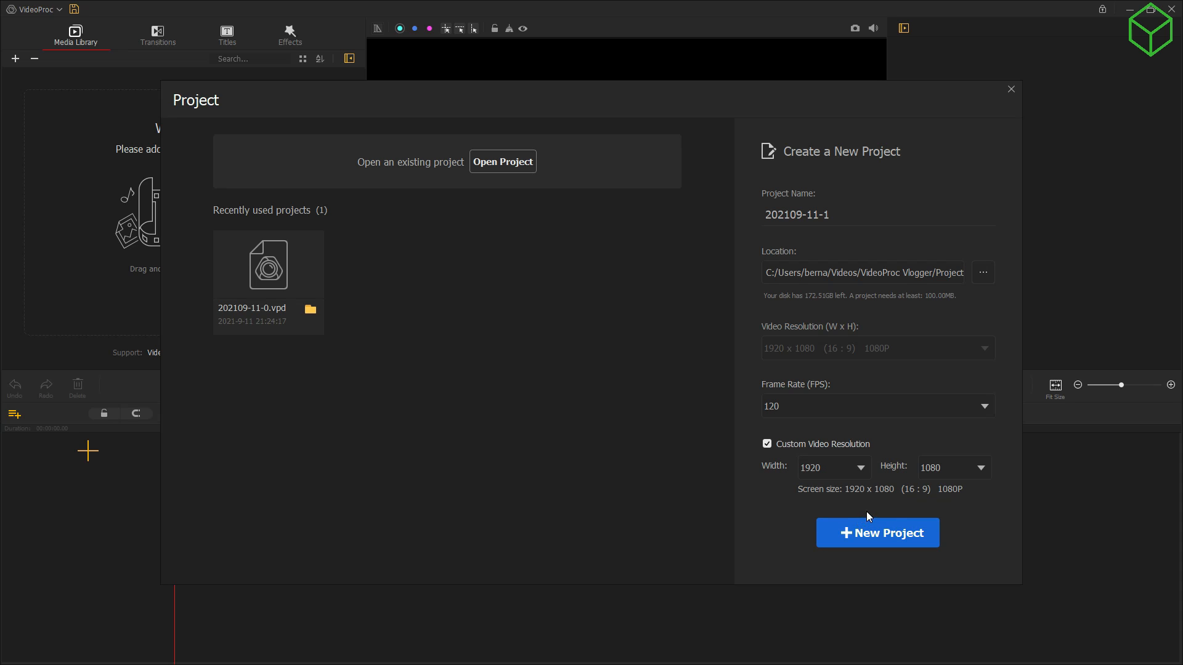
click(853, 527)
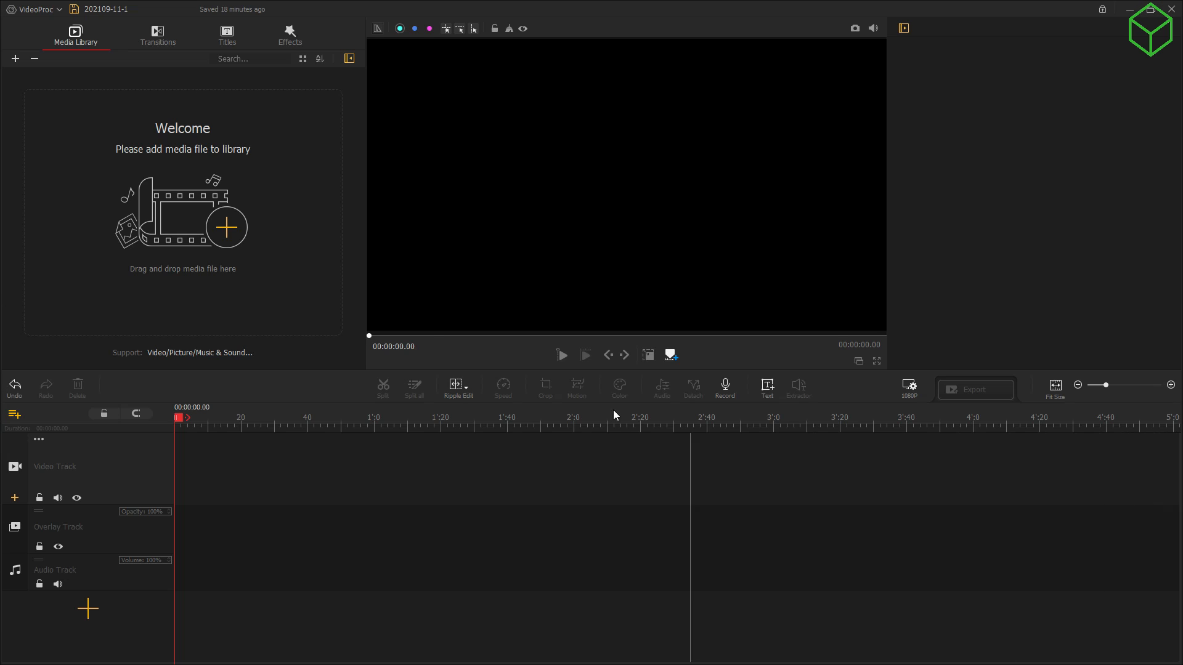
Step: Import a thumbnail picture and the four MVI clips from New folder into the library
click(227, 228)
scroll(265, 237, down, 1)
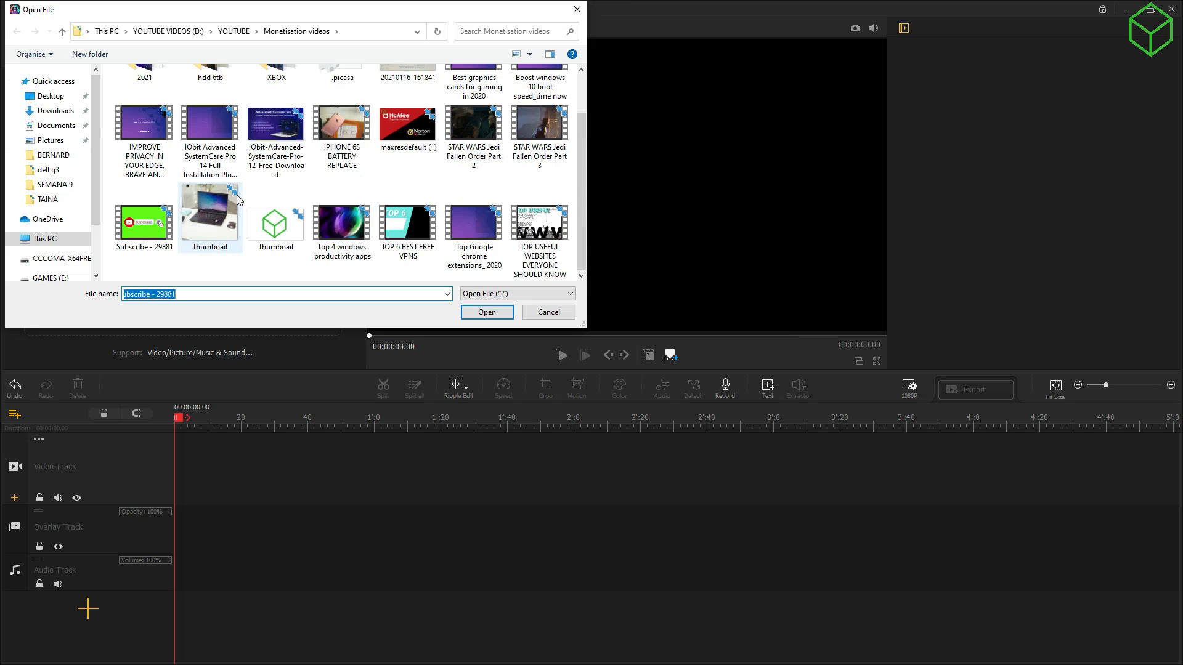
click(276, 237)
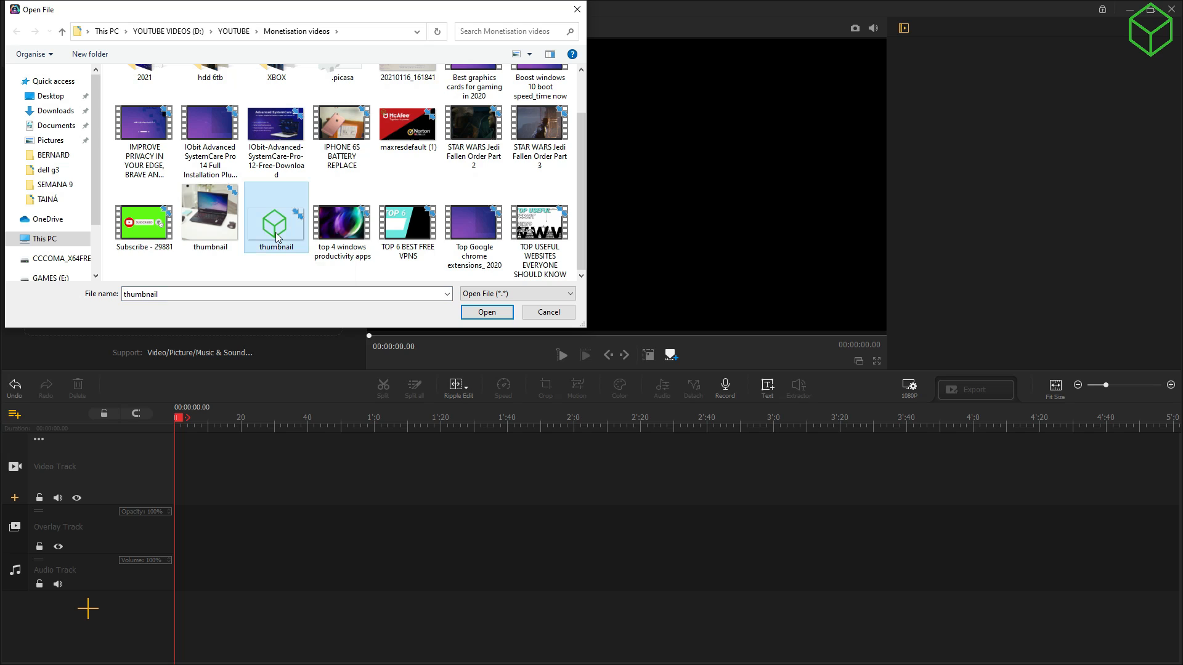
double_click(276, 237)
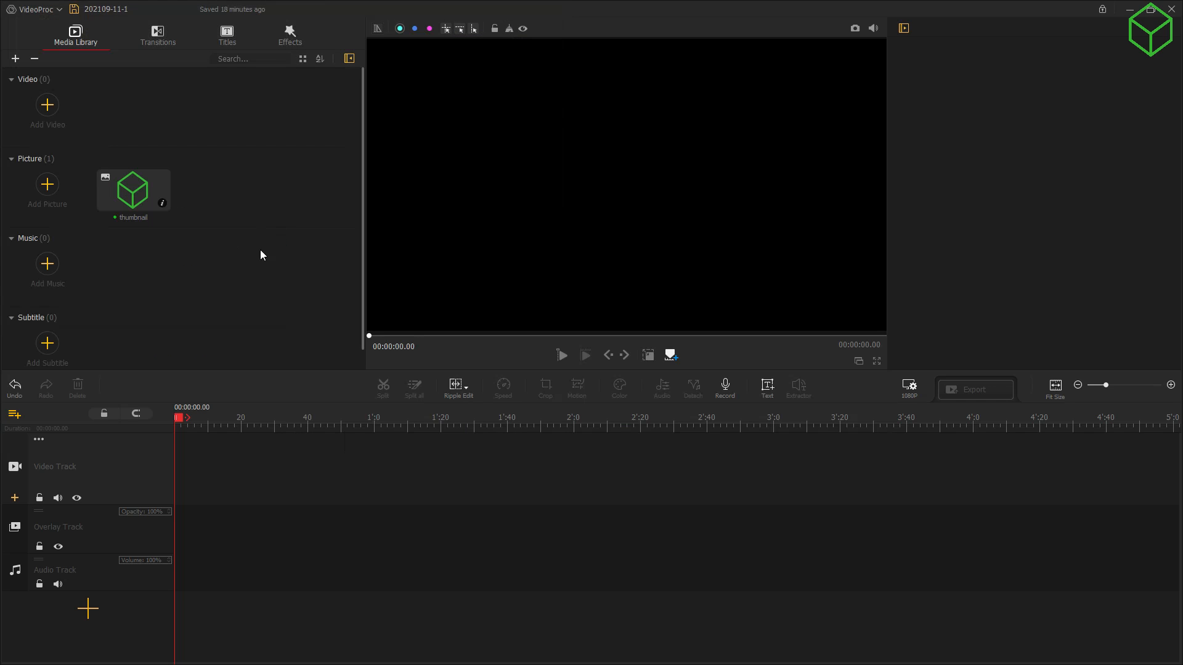
click(47, 109)
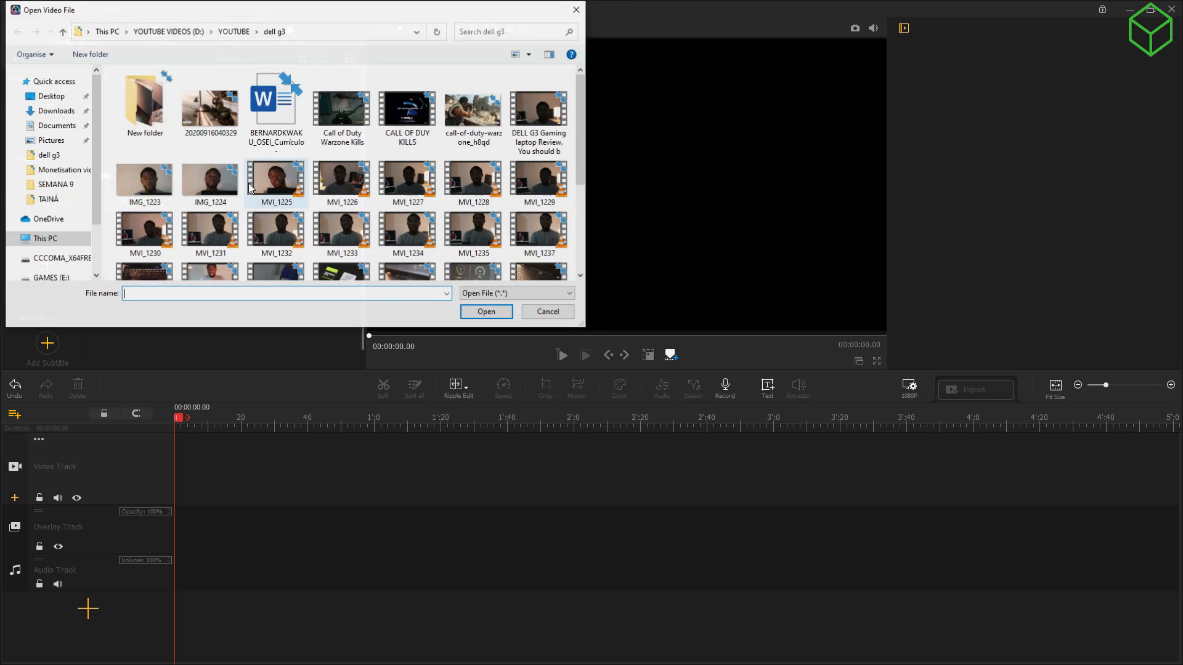
double_click(175, 135)
drag(435, 173, 135, 71)
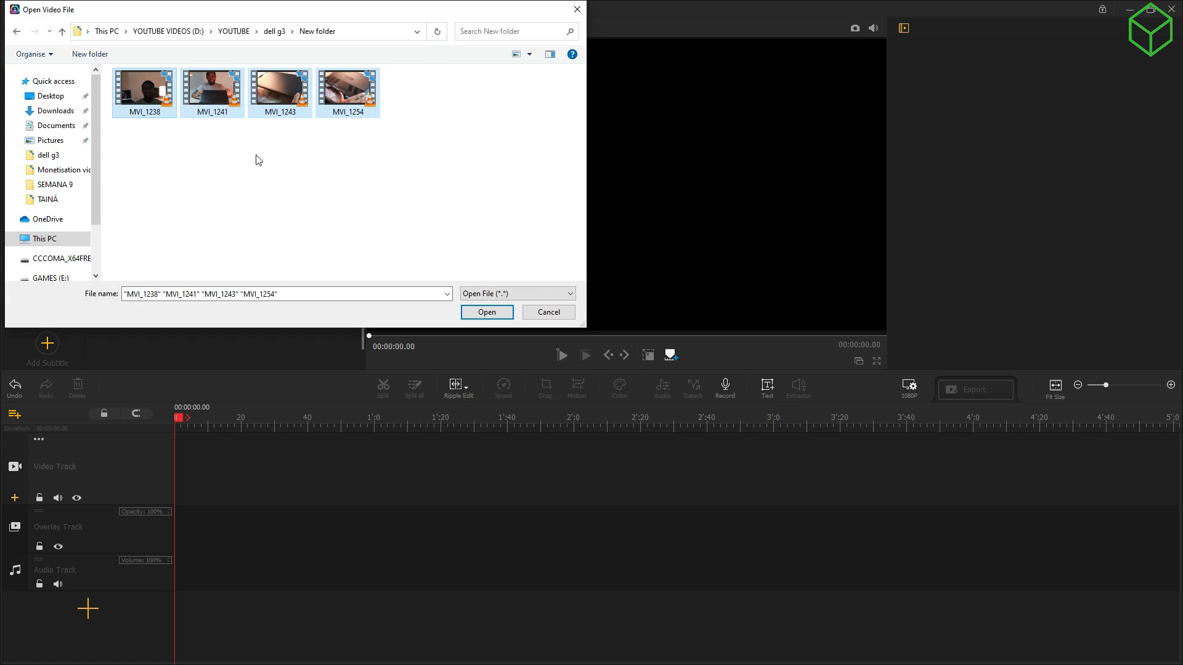
click(489, 313)
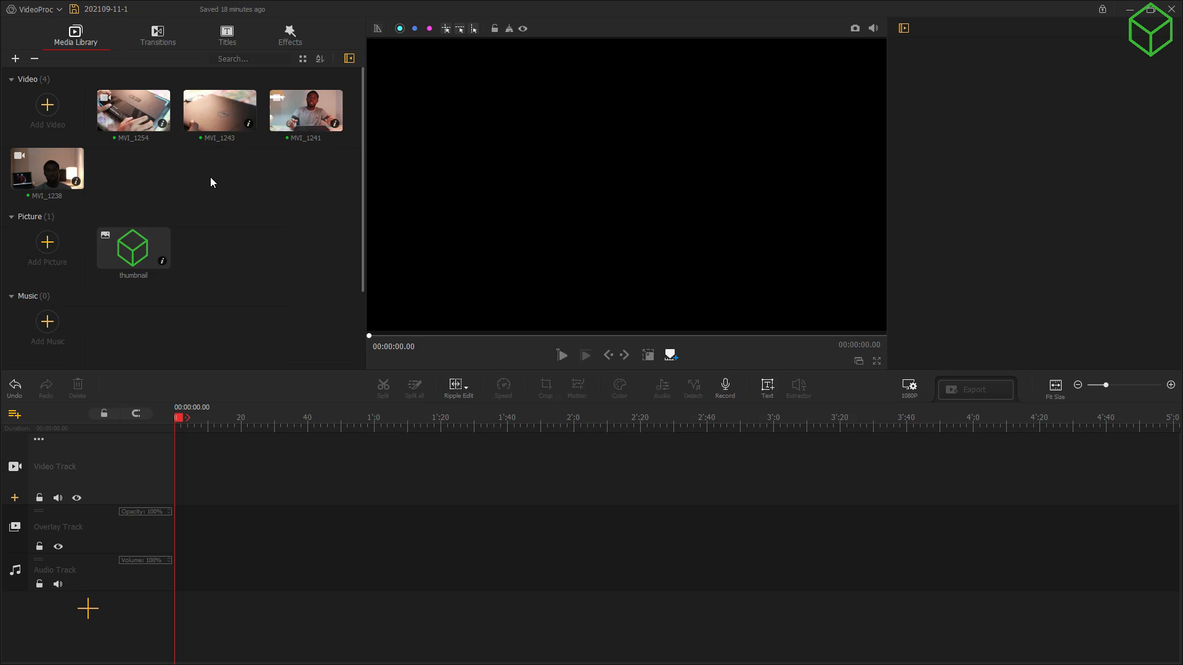
Step: Import both videos from the YOUTUBE\LOGO folder: silicon_insider and ETERNAL DRIP INTRO
click(48, 106)
click(63, 32)
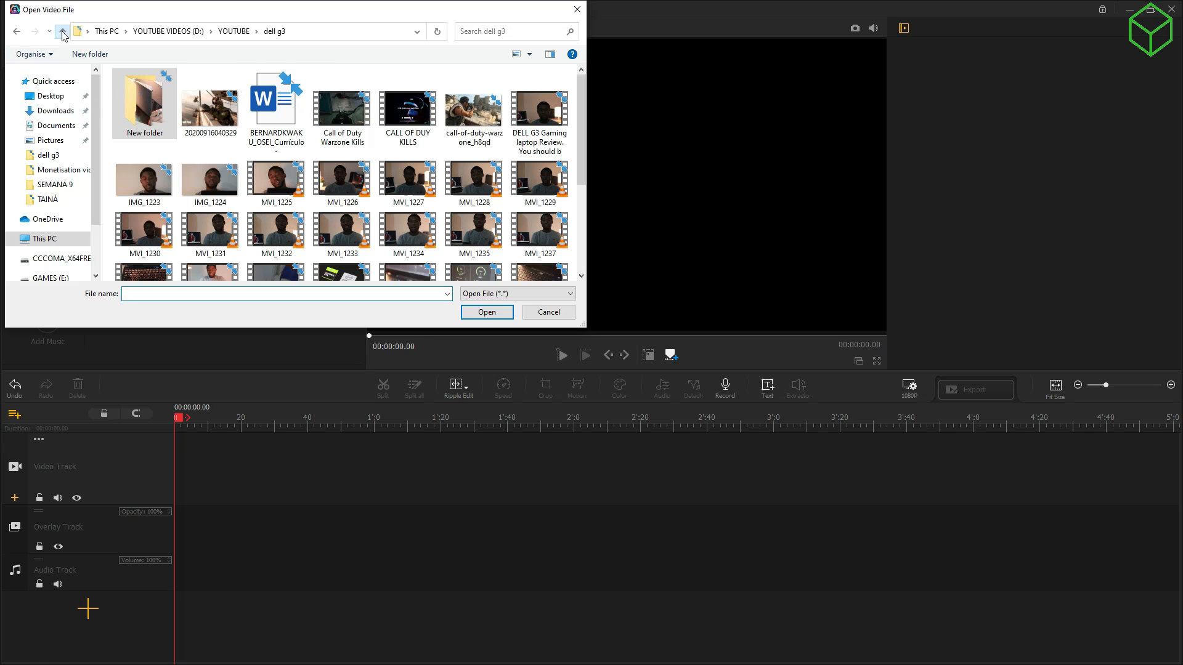
scroll(209, 185, down, 3)
scroll(197, 184, up, 3)
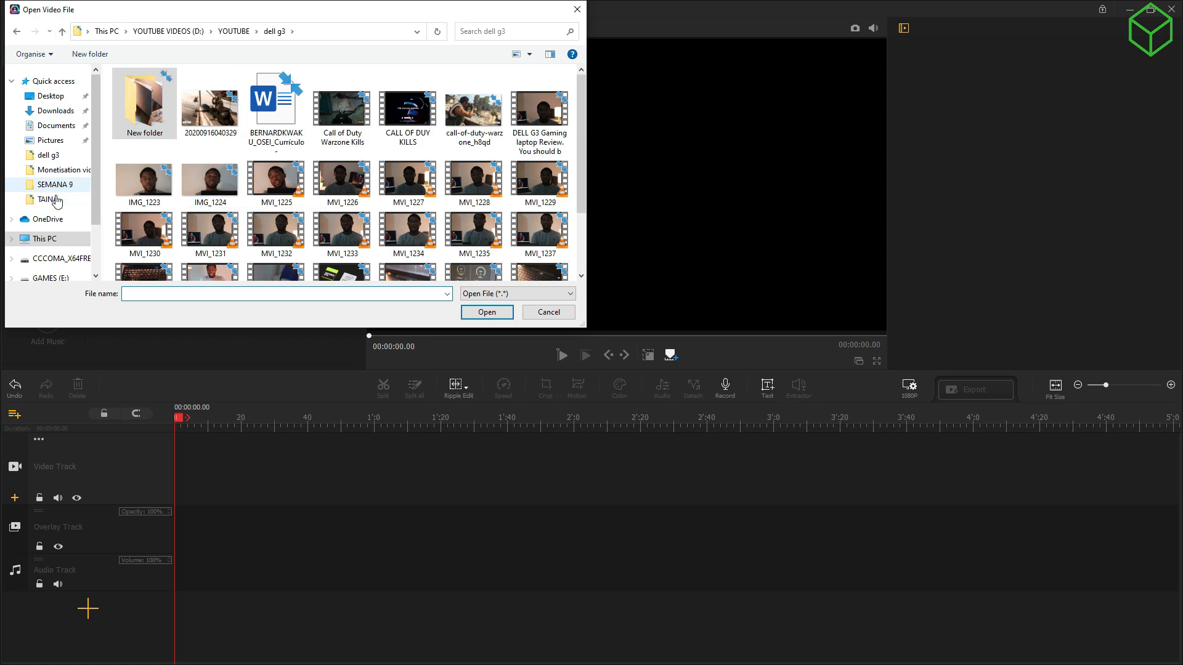
click(62, 31)
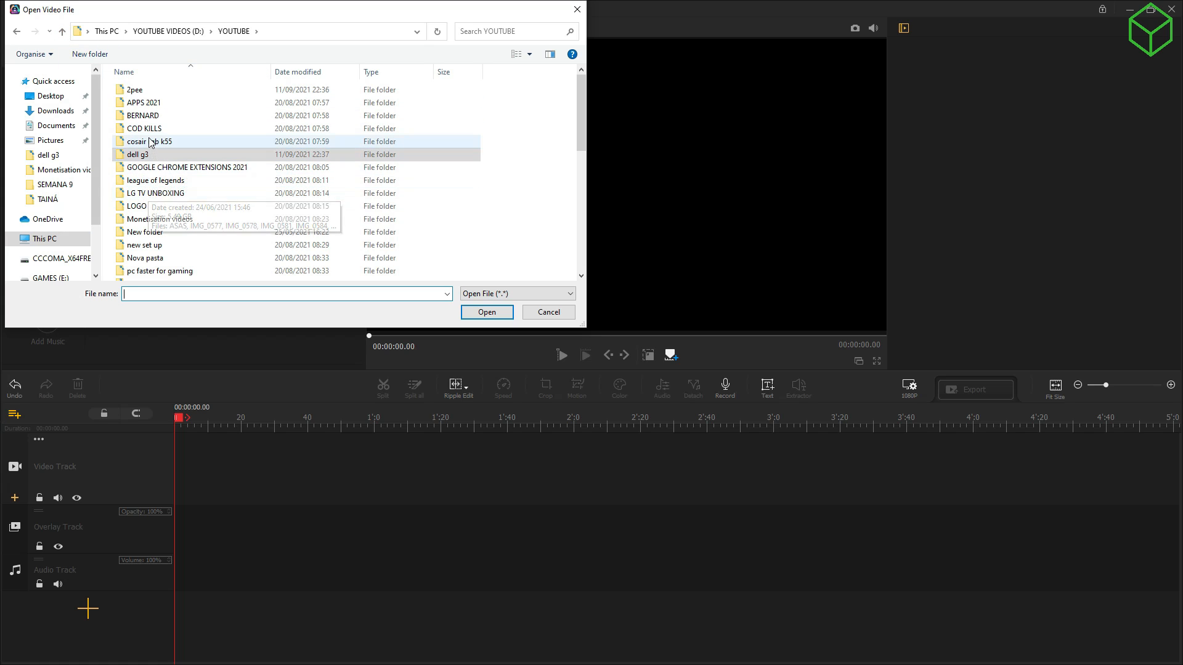
double_click(159, 219)
scroll(163, 204, down, 1)
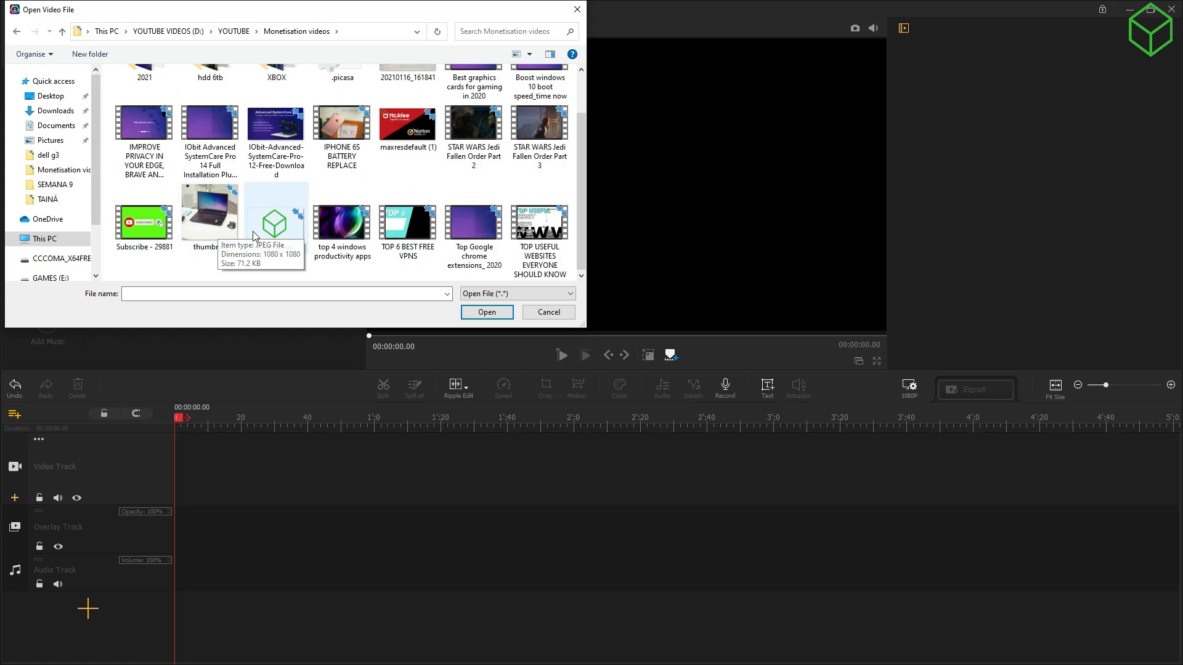
scroll(237, 230, up, 1)
scroll(142, 150, down, 1)
scroll(142, 148, up, 1)
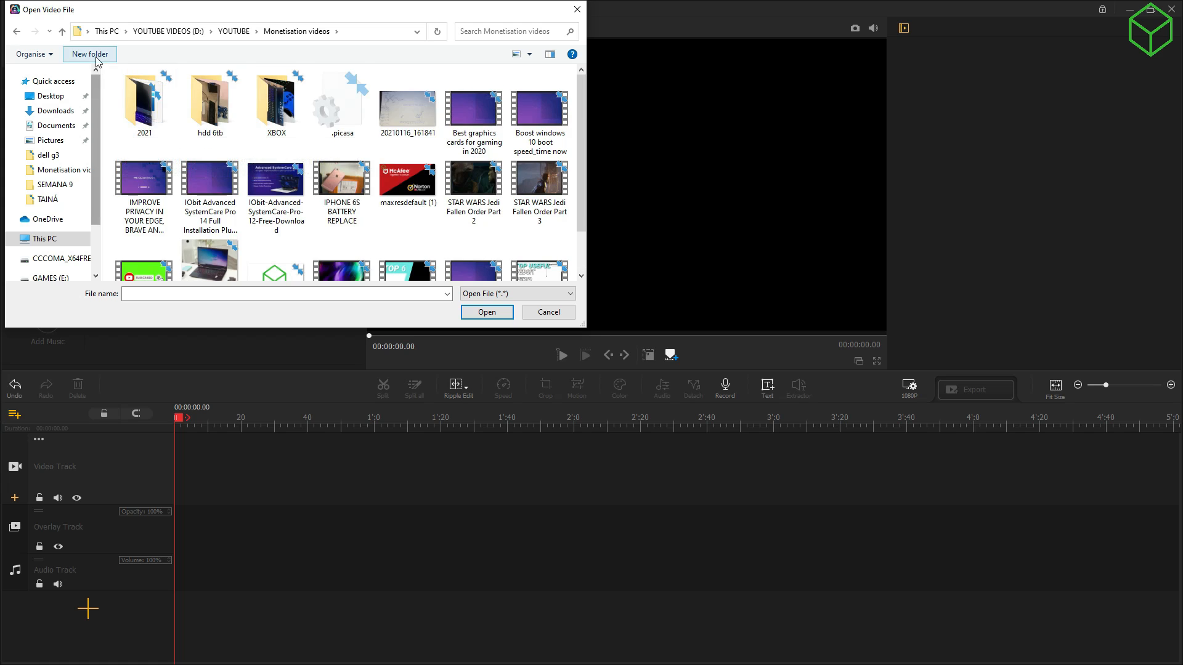
click(62, 31)
scroll(145, 133, down, 1)
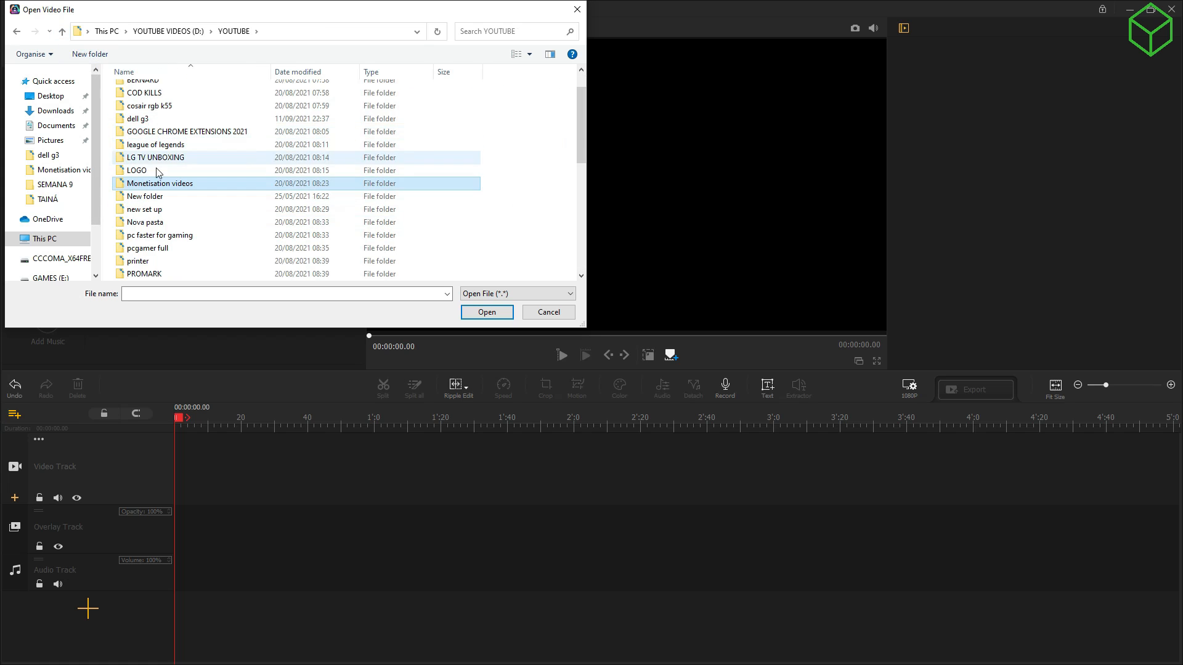
double_click(137, 170)
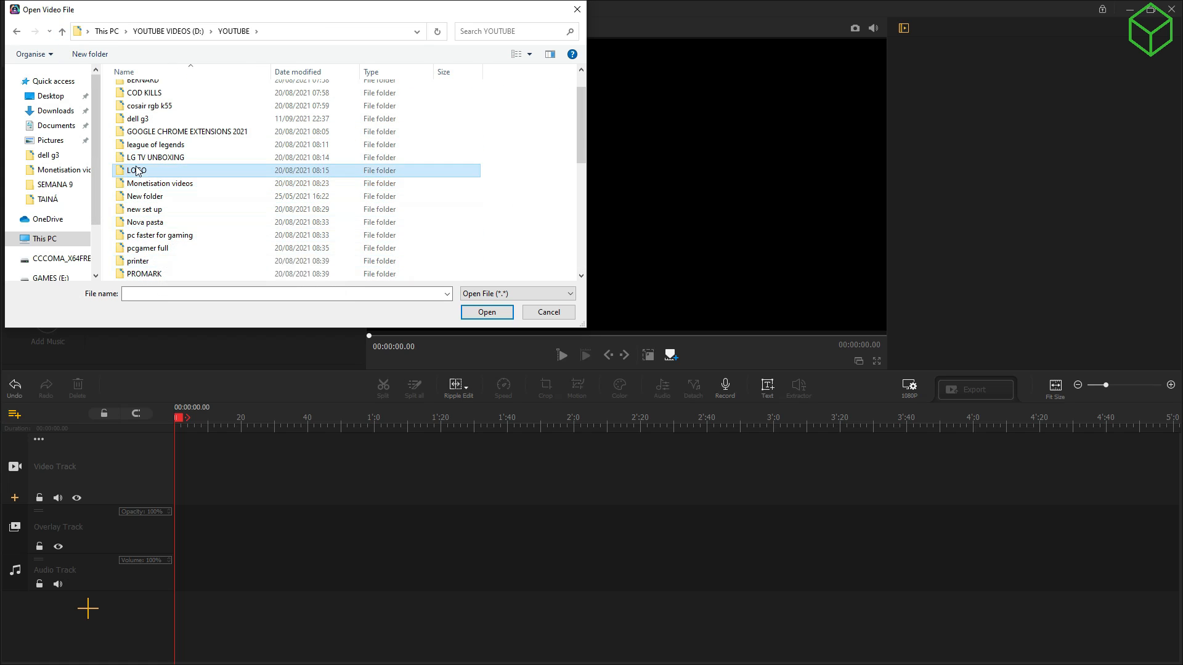
key(ctrl+a)
click(486, 312)
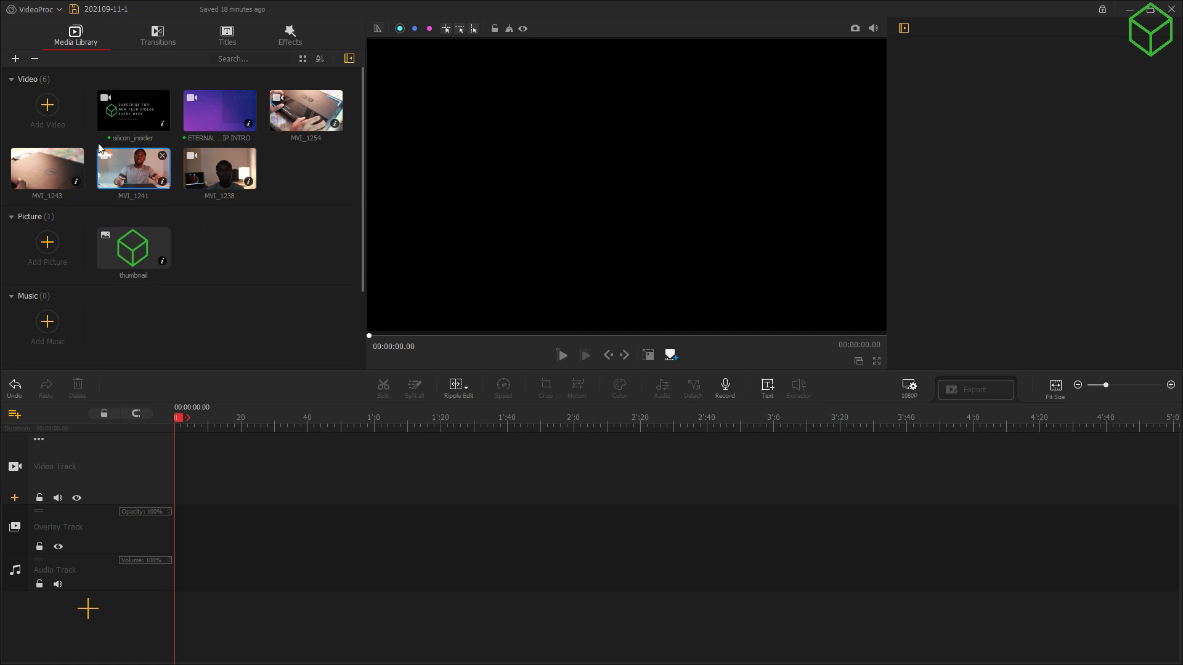
Step: Put silicon_insider and ETERNAL DRIP INTRO on the video track, then delete silicon_insider
drag(117, 112, 227, 459)
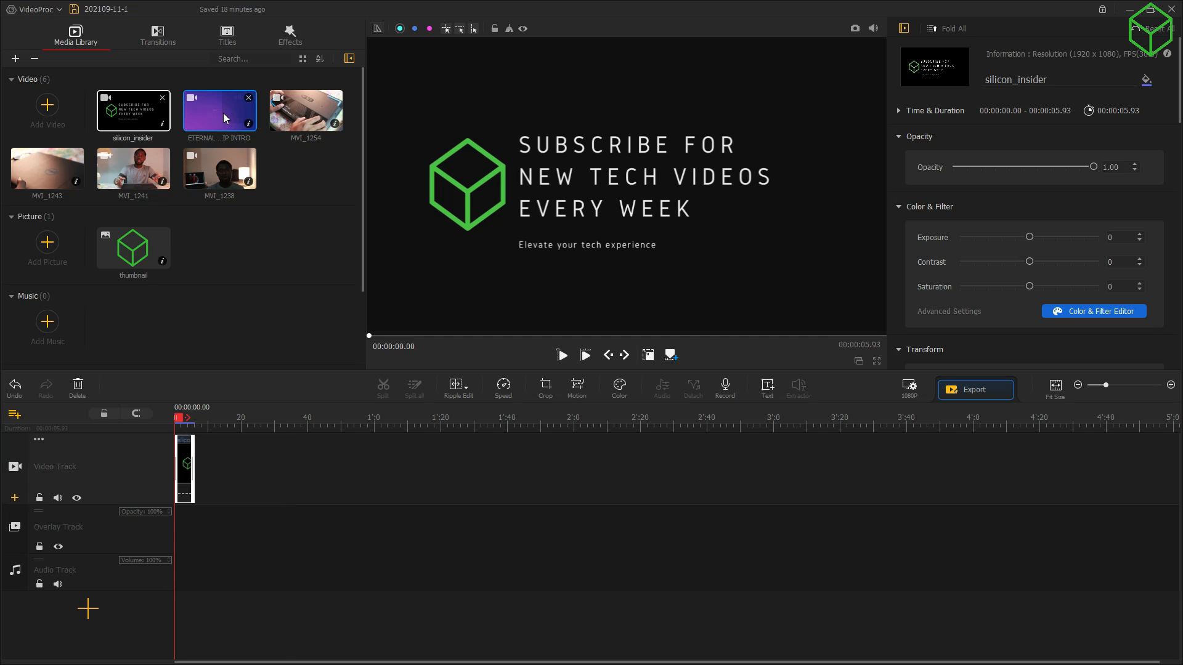
drag(225, 118, 179, 472)
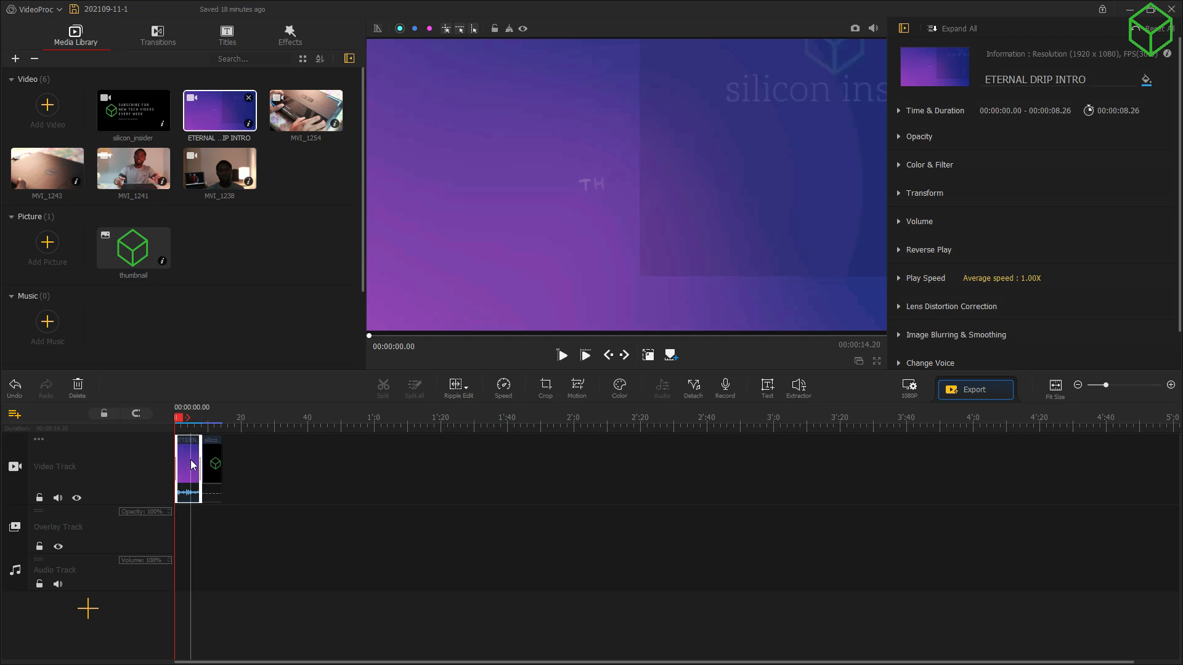
click(212, 462)
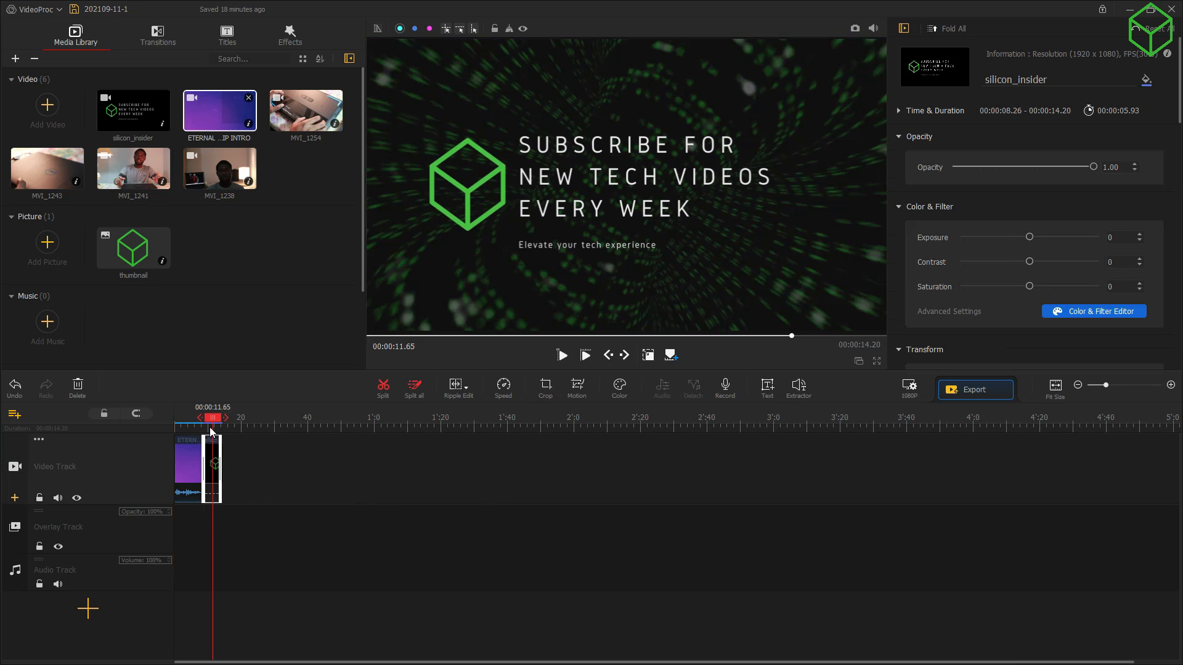
key(Delete)
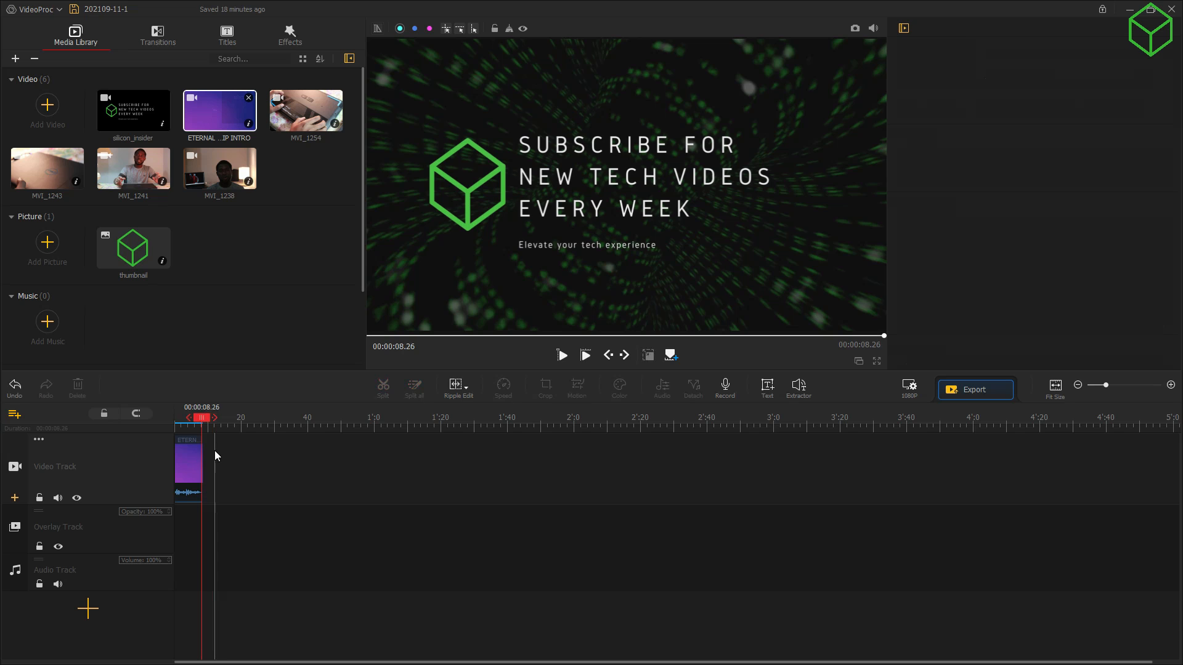
Step: Play the intro from the beginning, then rewind to the start with the intro clip selected
drag(206, 420, 172, 420)
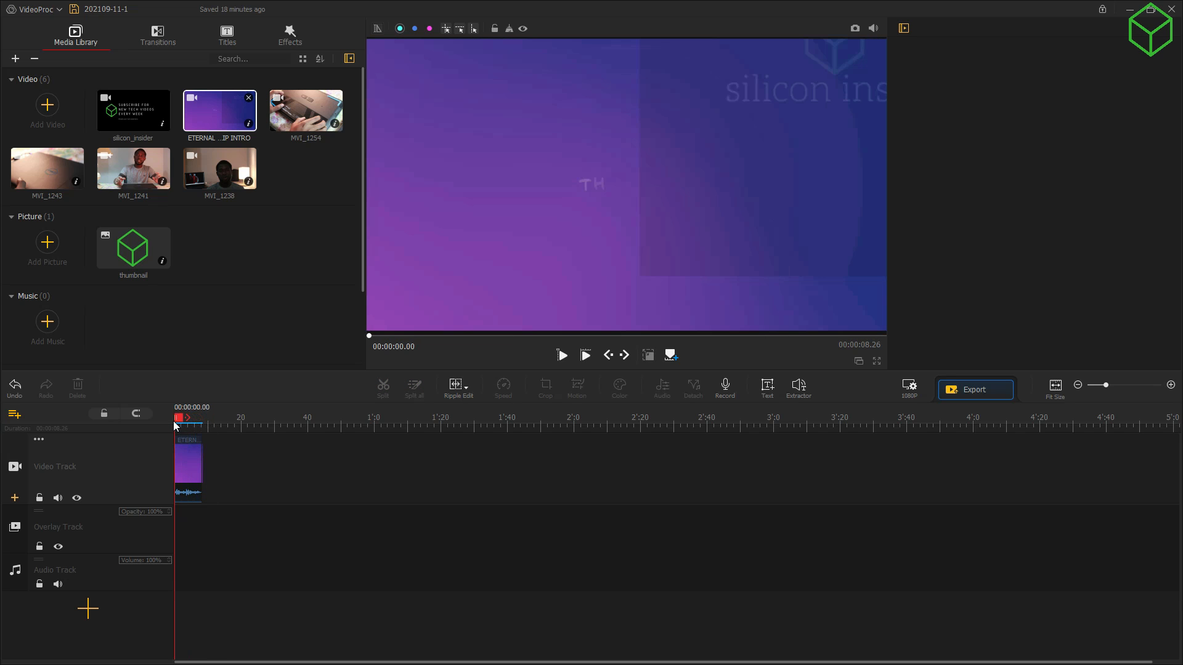
key(space)
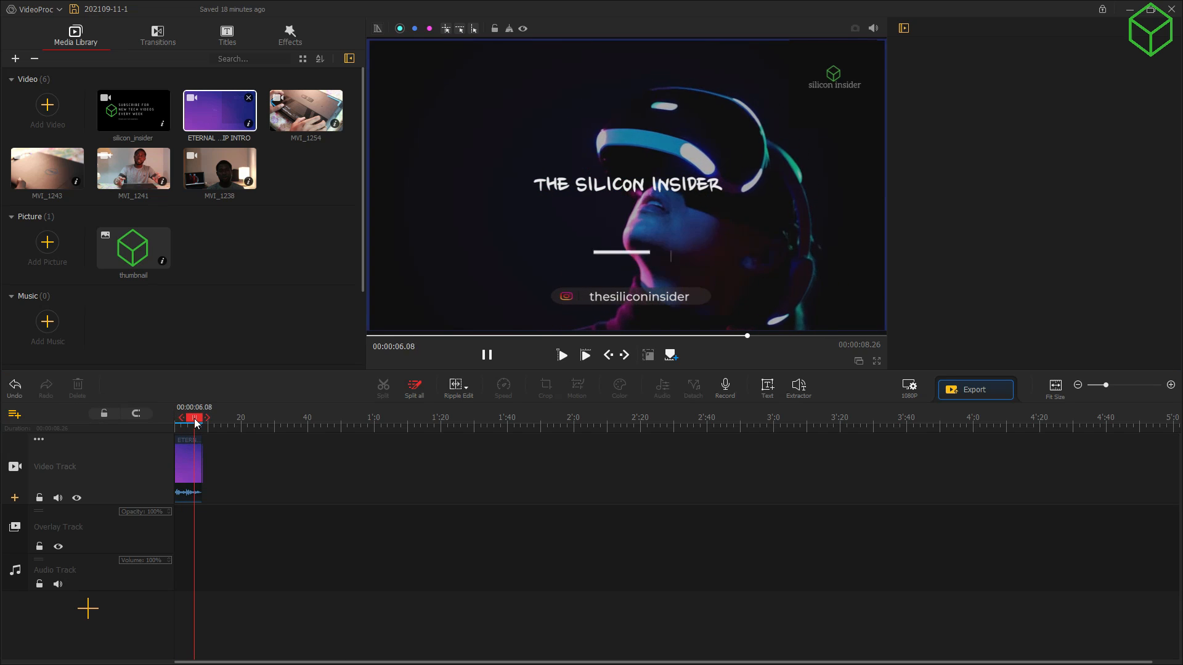
drag(194, 422, 171, 416)
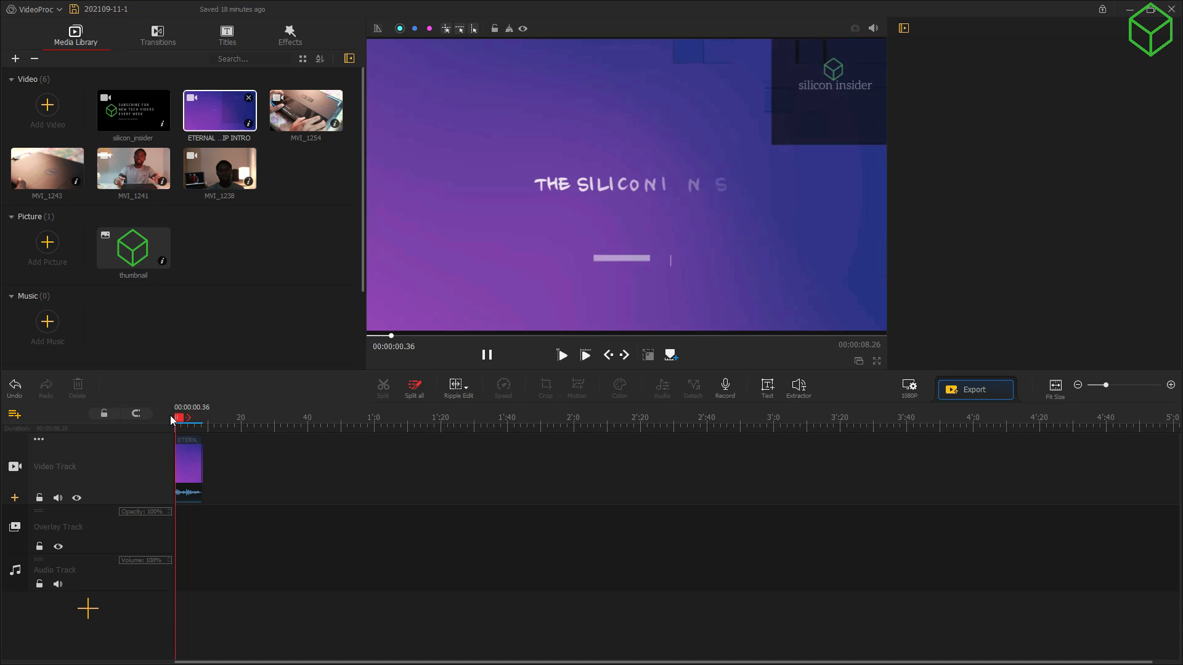
click(189, 492)
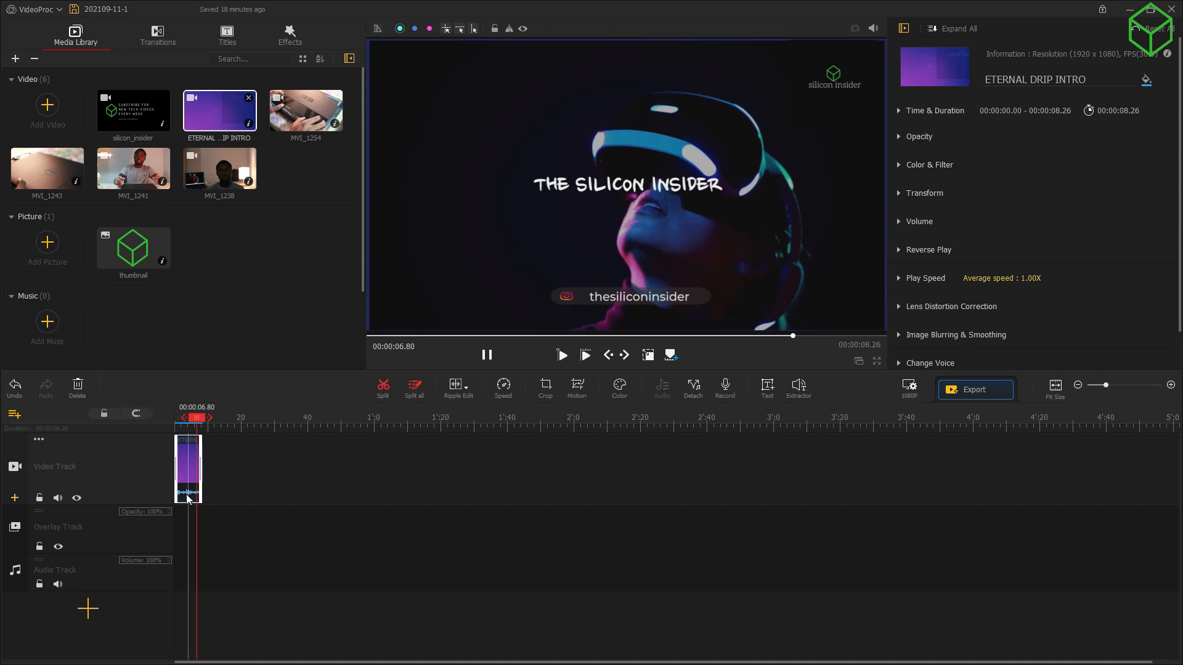
right_click(194, 497)
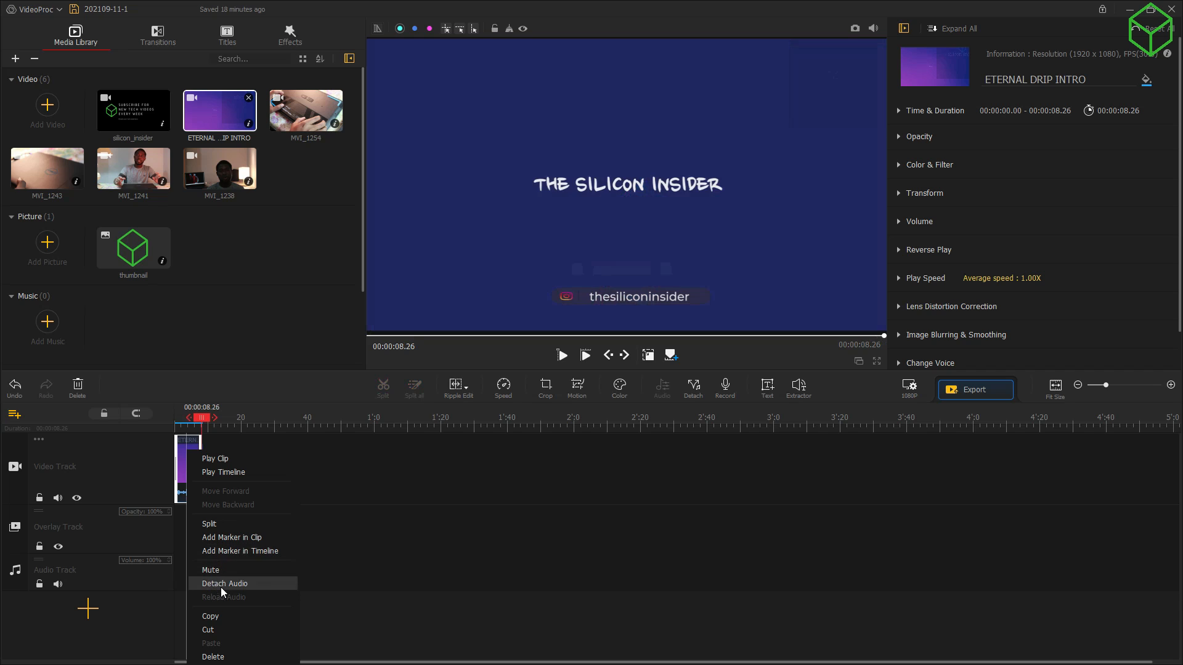
click(227, 585)
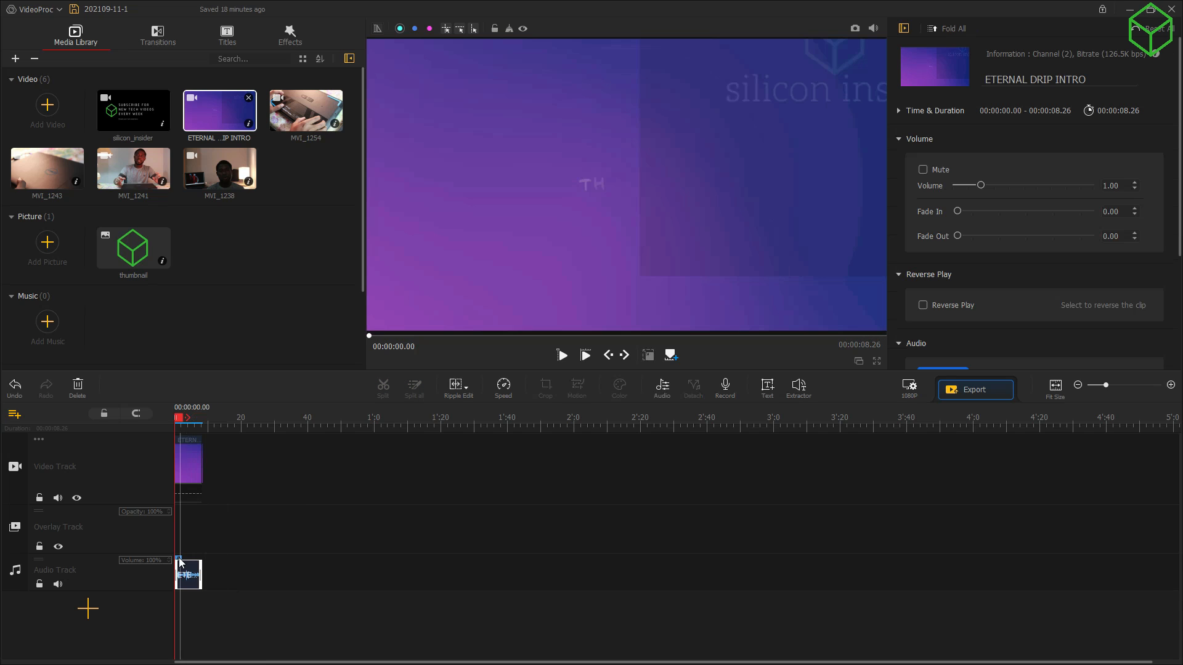
key(space)
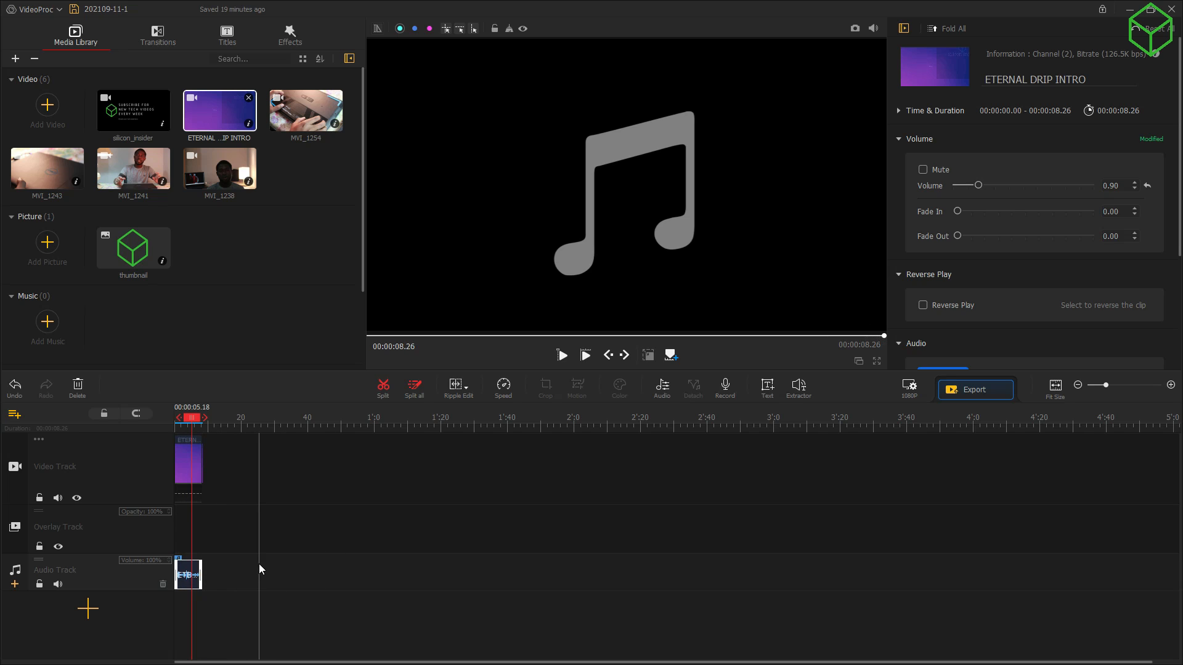
key(ctrl+z)
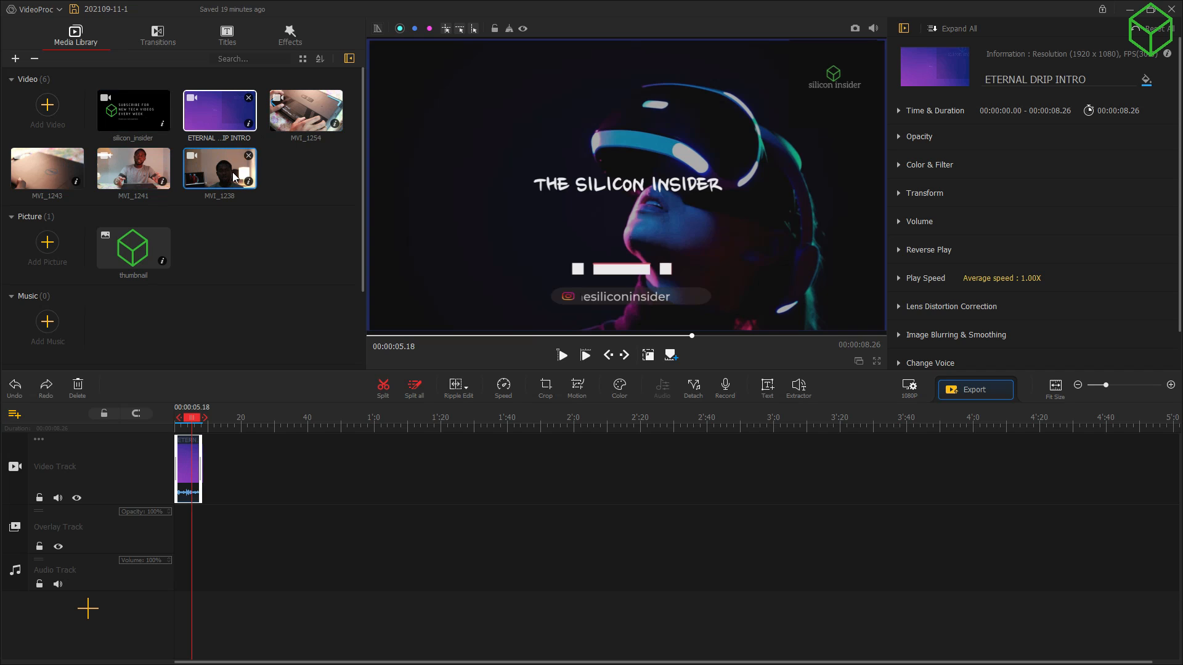
Step: Append MVI_1238, MVI_1241, MVI_1243 and silicon_insider in order after the intro on the video track
drag(233, 175, 246, 456)
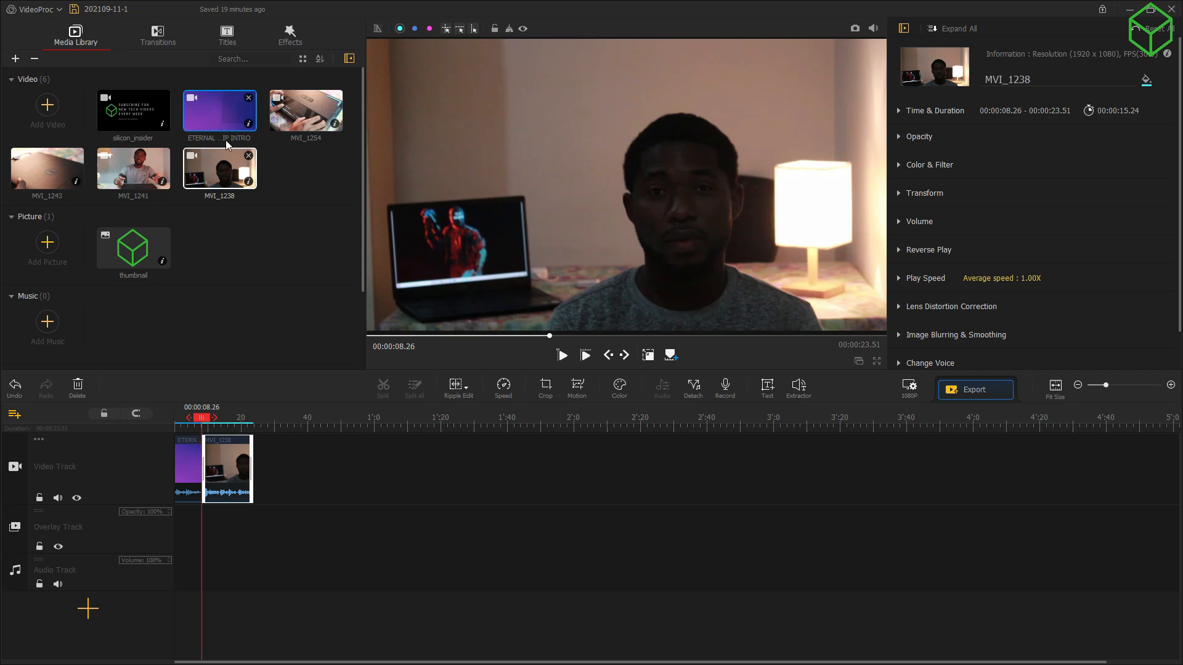
drag(127, 178, 277, 478)
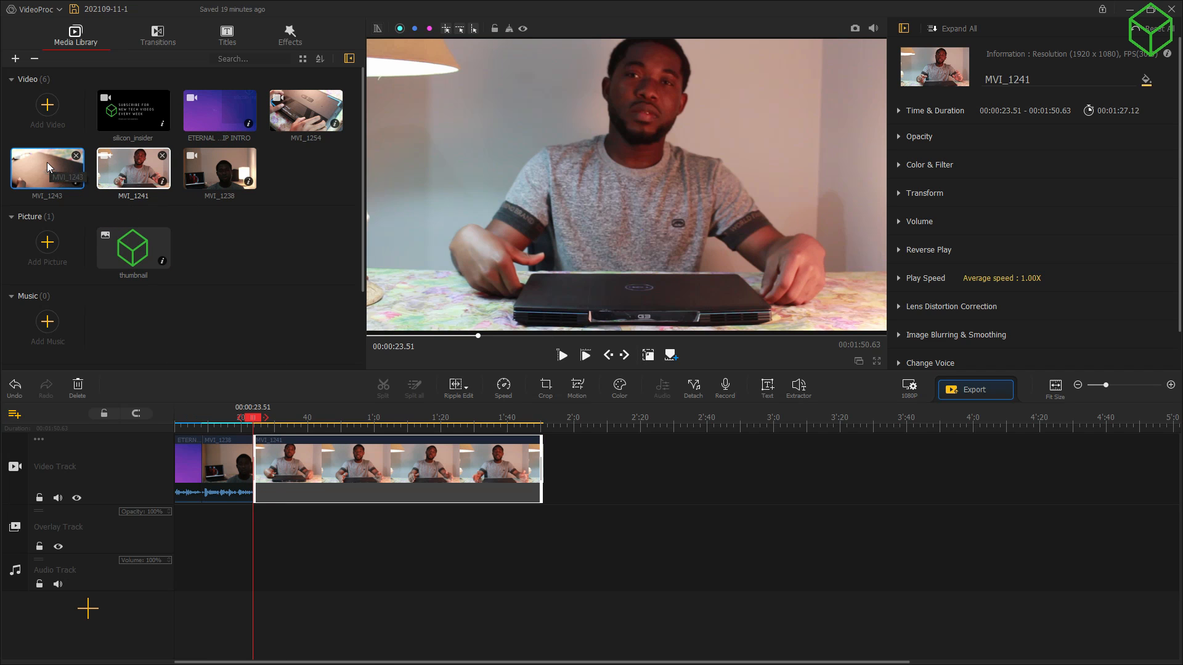
drag(35, 165, 567, 465)
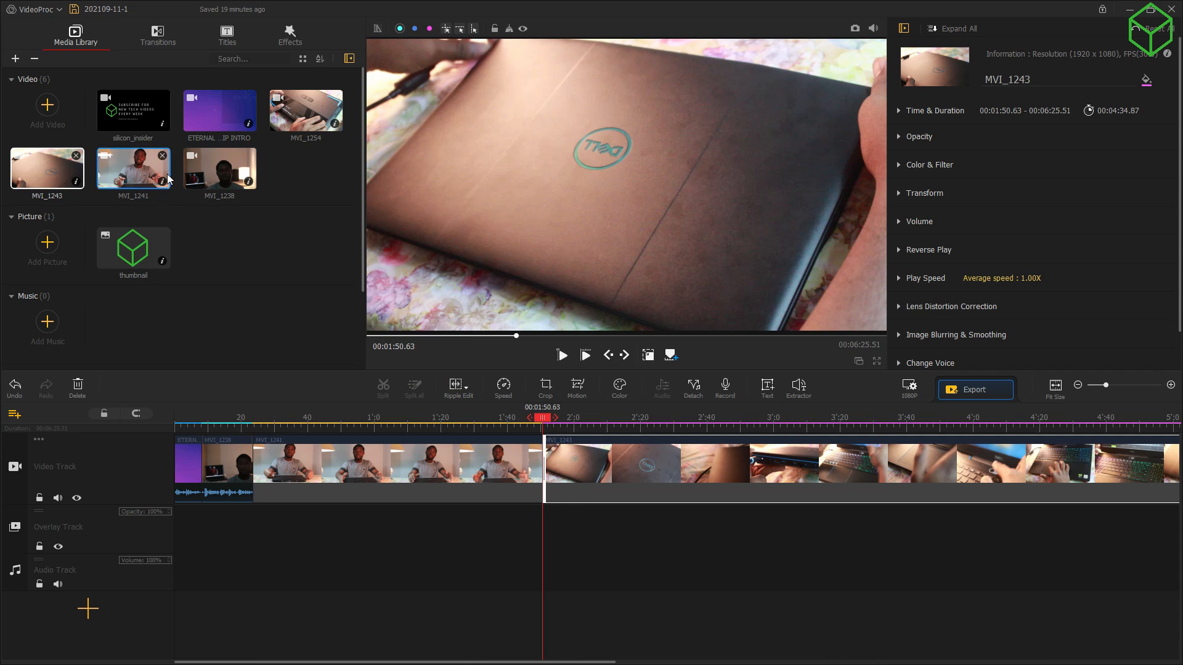
drag(141, 125, 1029, 480)
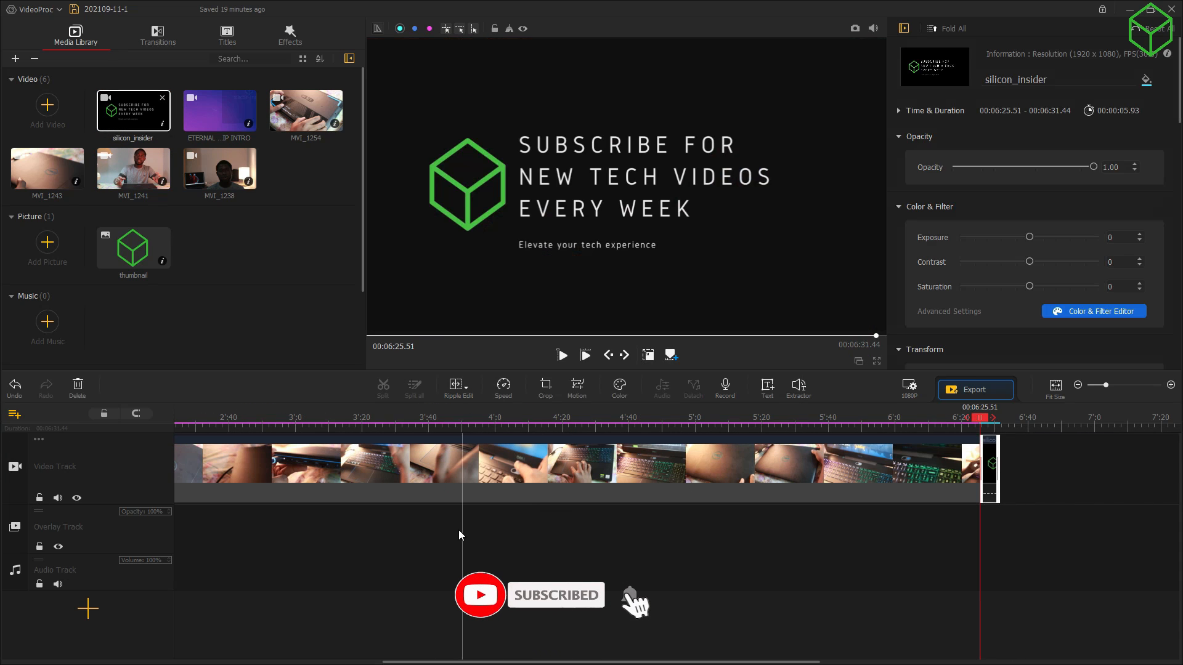
drag(975, 422, 3, 423)
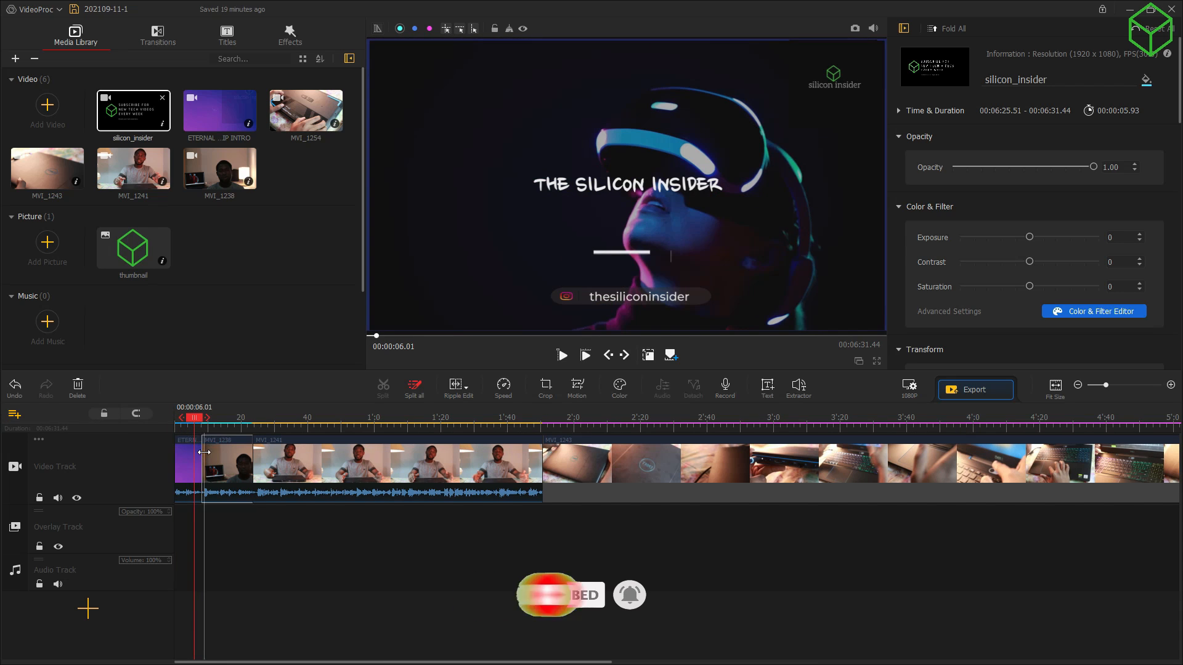
click(205, 456)
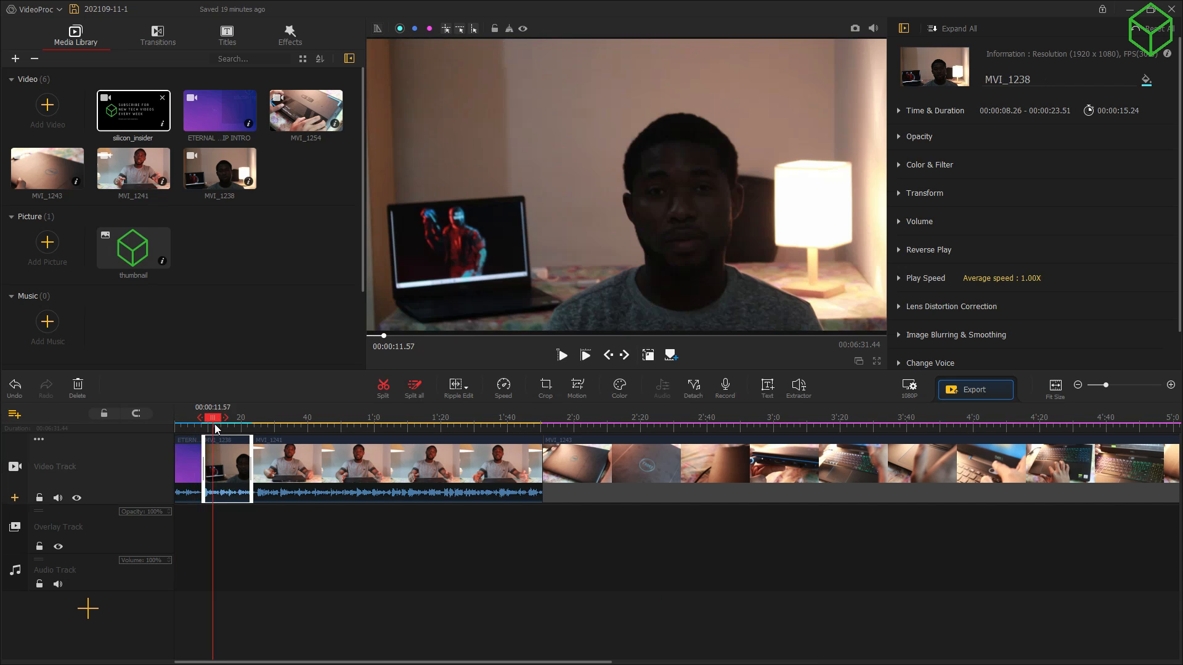
Step: Place a Crosswarp transition after the intro and a Doorway transition near MVI_1238
click(153, 44)
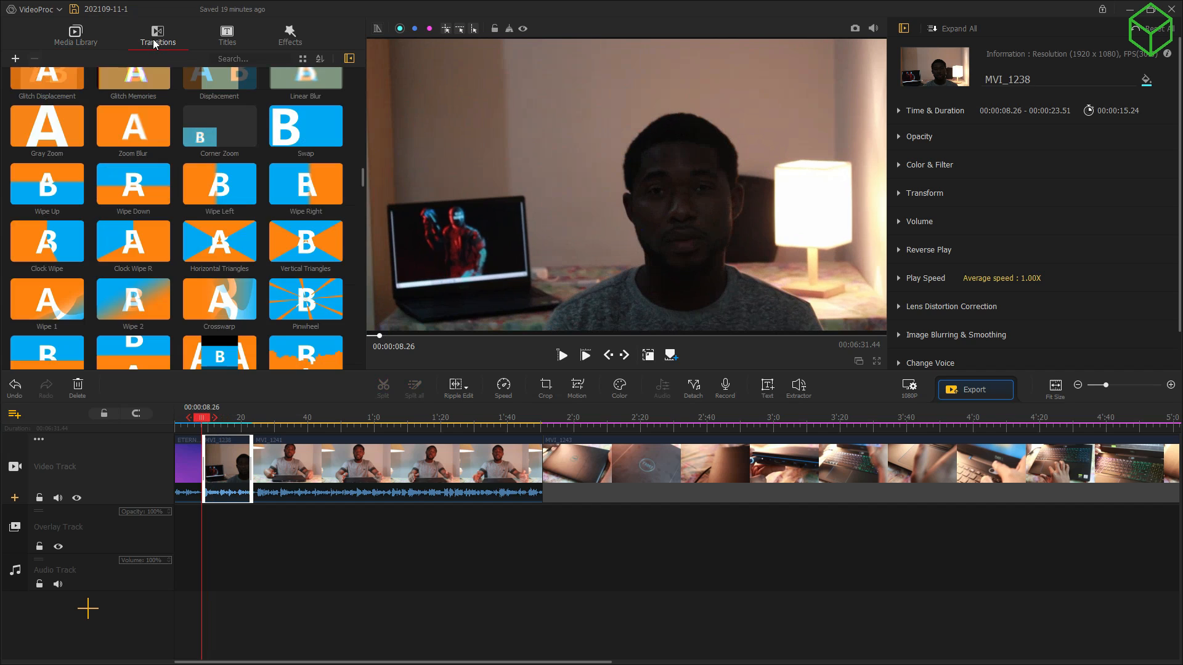
scroll(185, 318, down, 1)
click(217, 244)
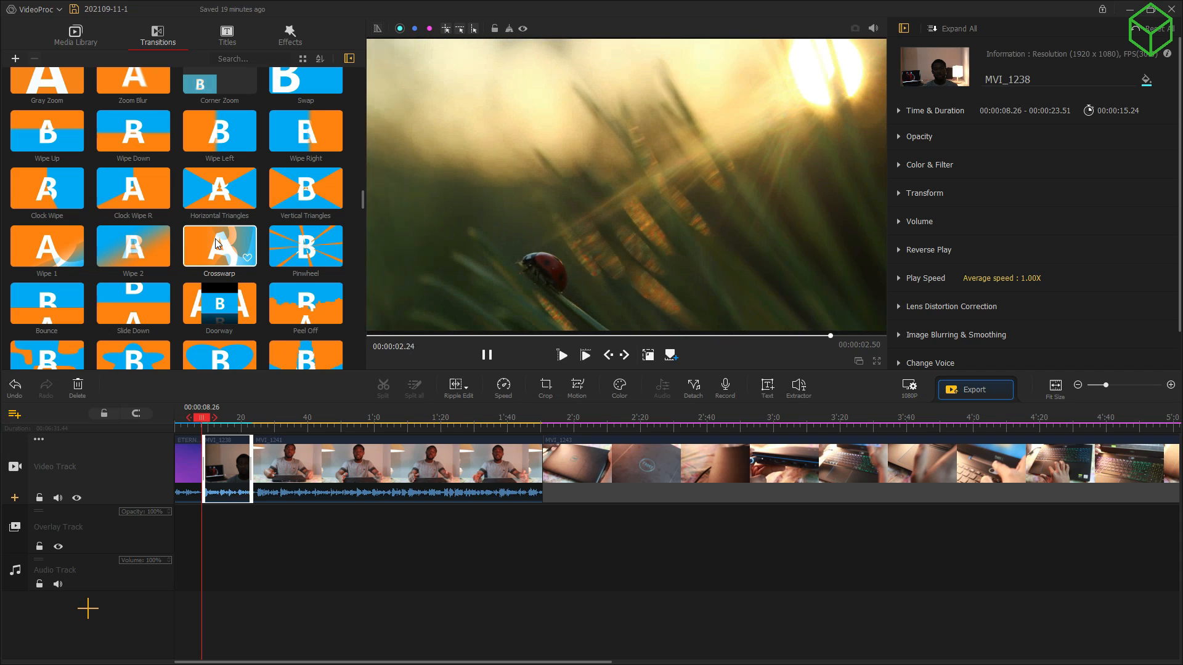
drag(216, 245, 199, 459)
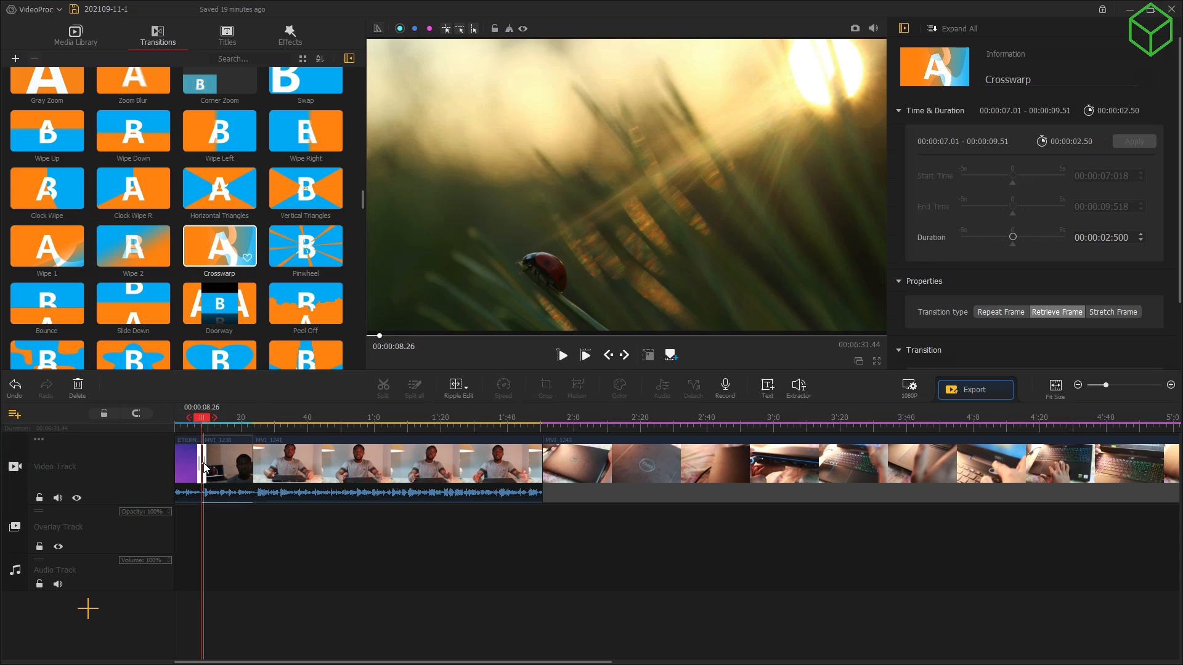
drag(209, 308, 250, 467)
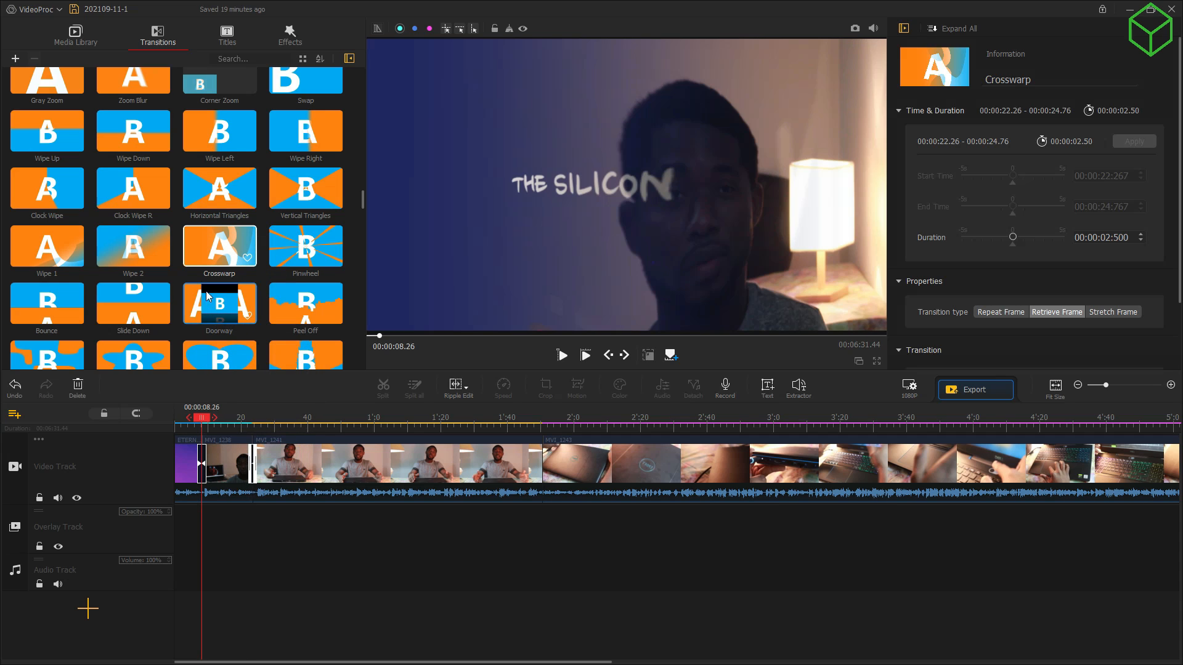
Step: Add Crosswarp transitions at the MVI_1241/MVI_1243 junction and the final clip junction
drag(212, 245, 540, 464)
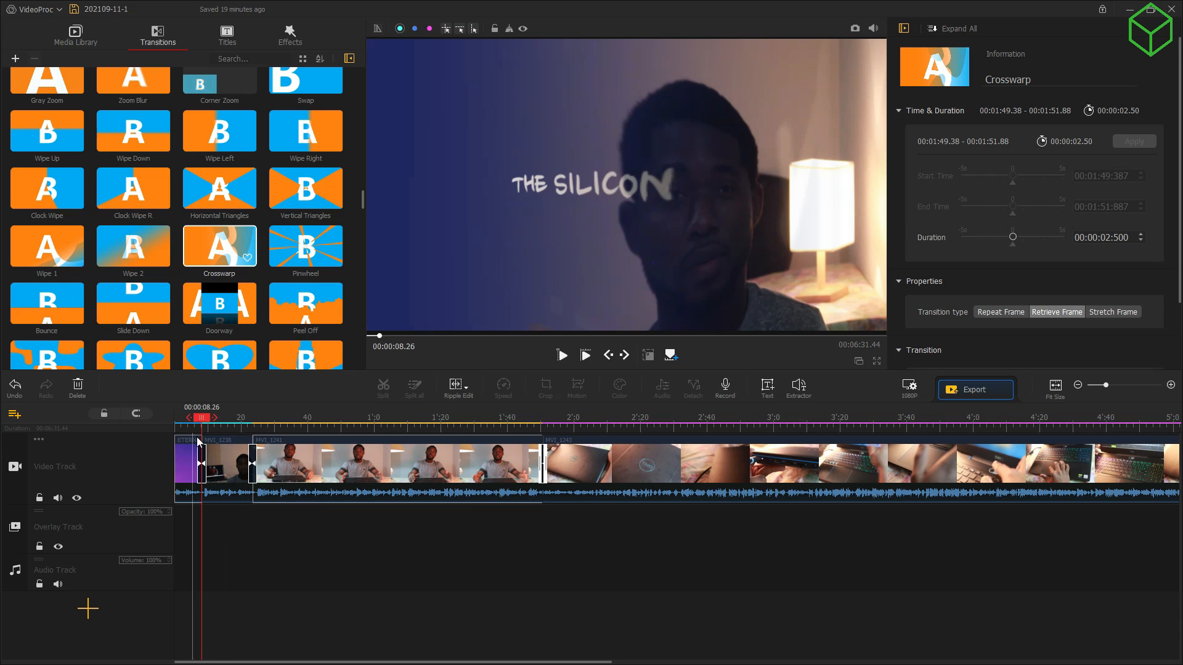
drag(205, 421, 1117, 420)
drag(178, 263, 1145, 459)
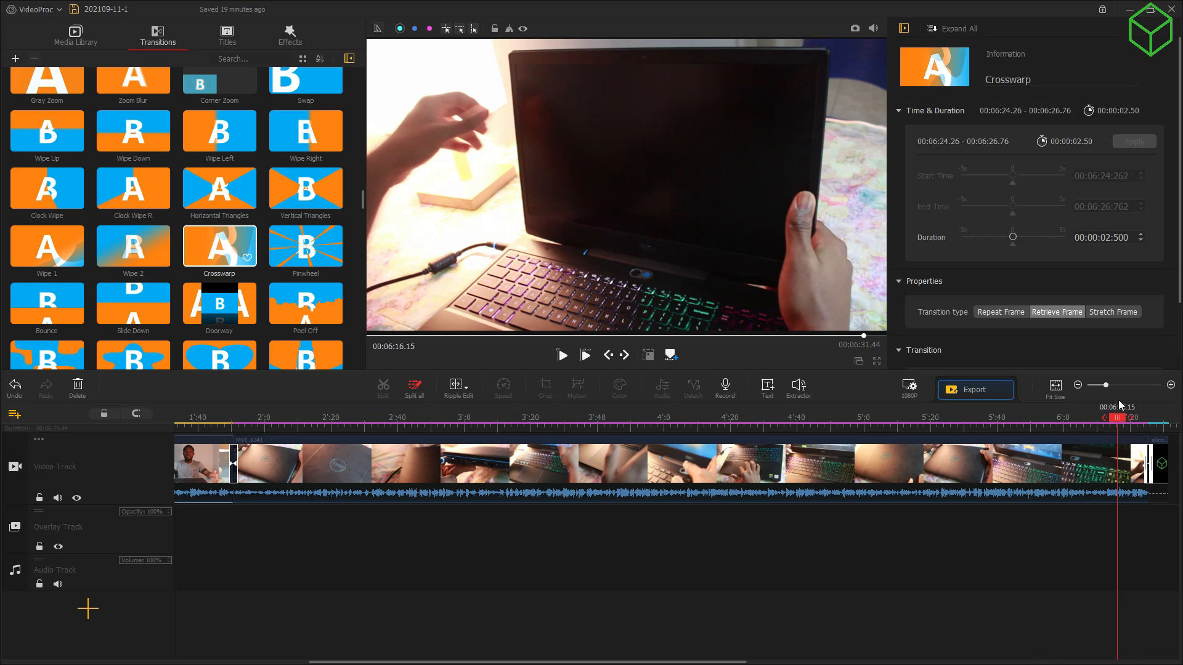
drag(1119, 420, 2, 429)
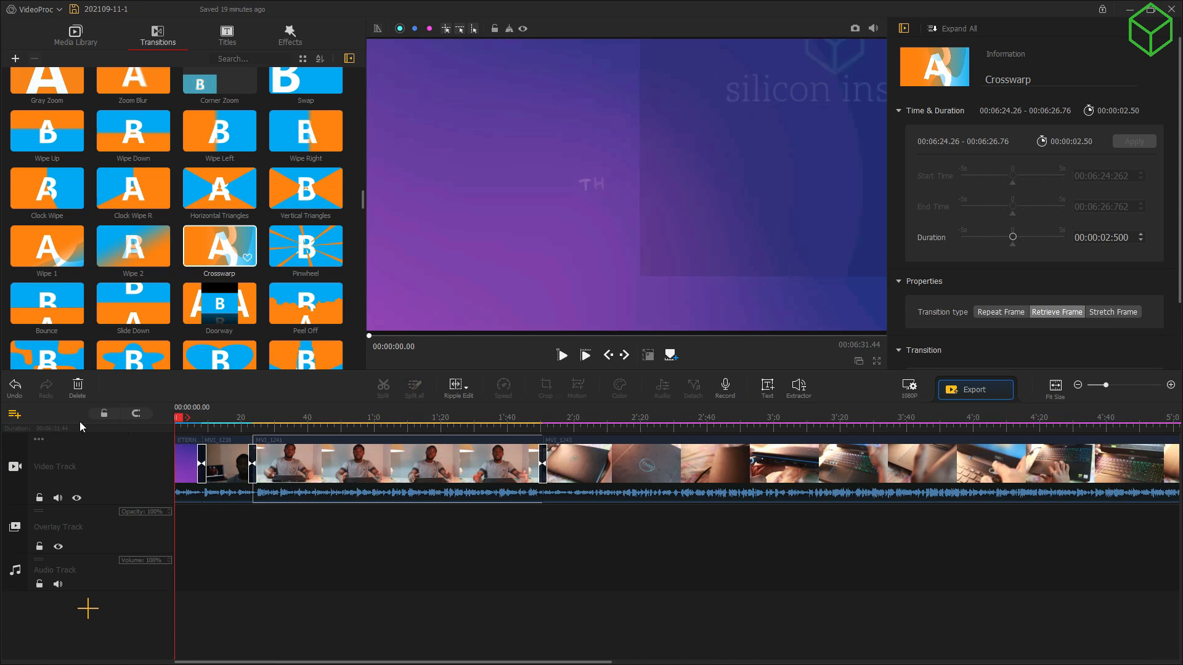
key(space)
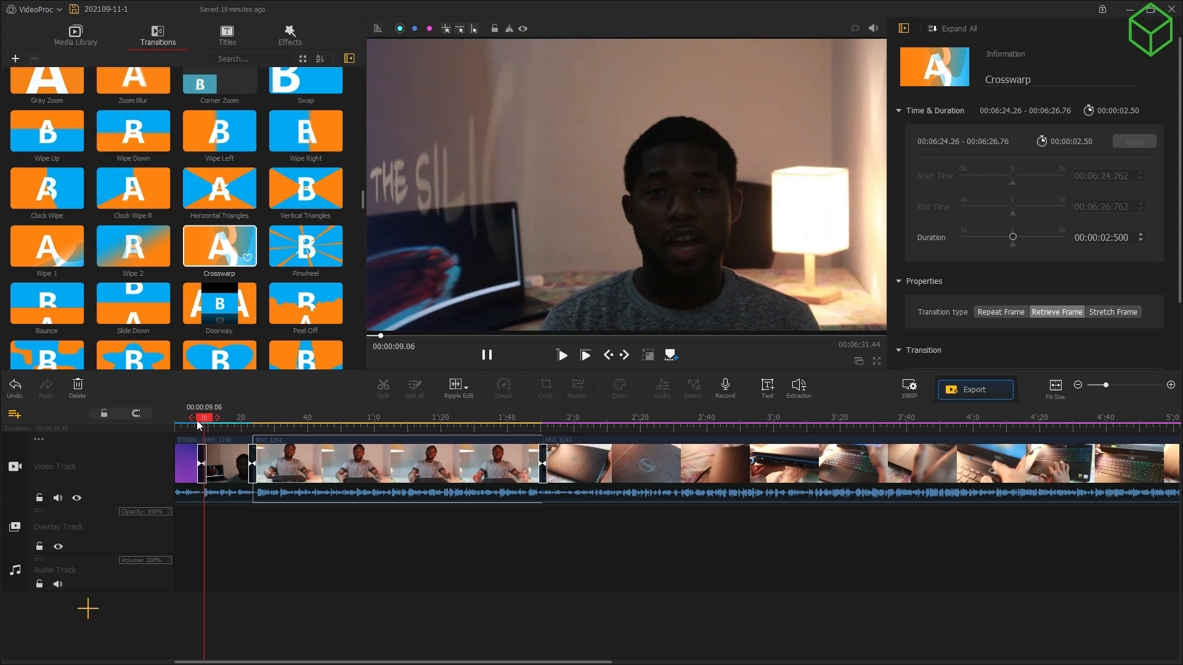
mouse_move(208, 428)
mouse_down()
mouse_move(198, 423)
mouse_move(214, 427)
mouse_up()
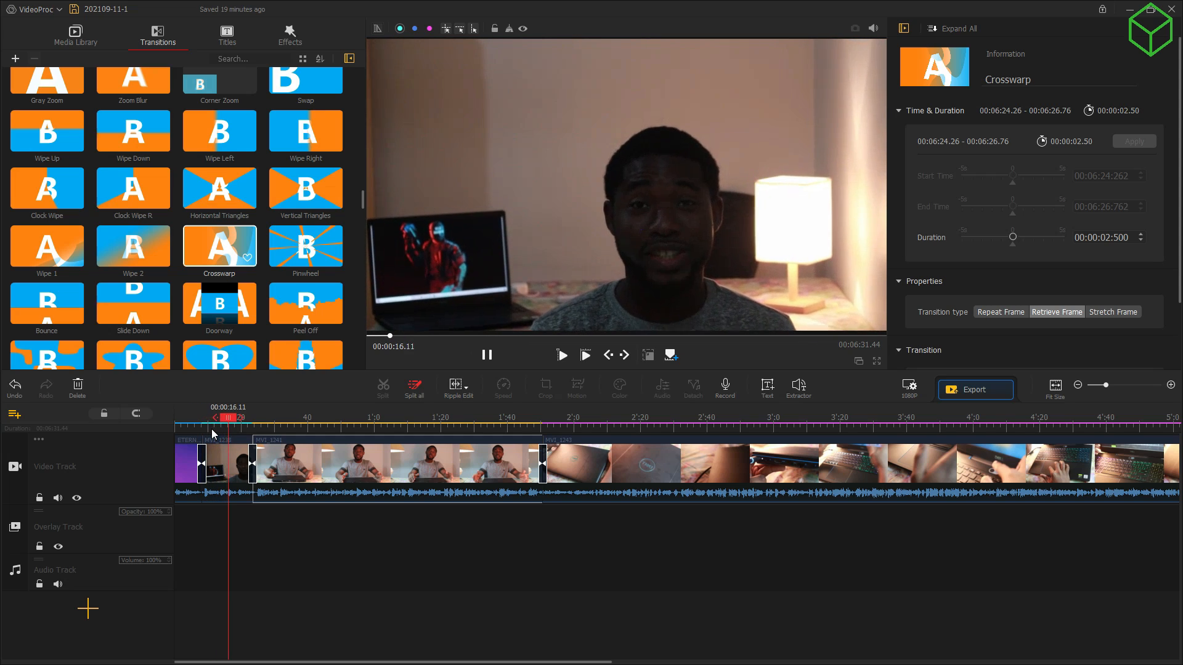
key(space)
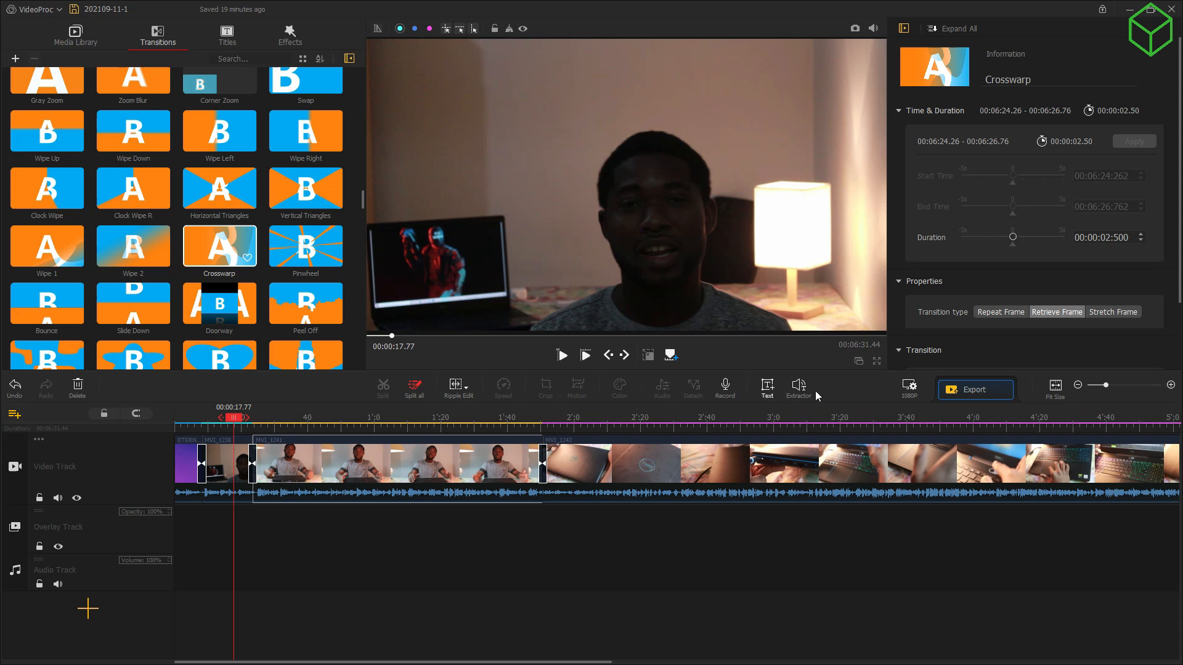
key(space)
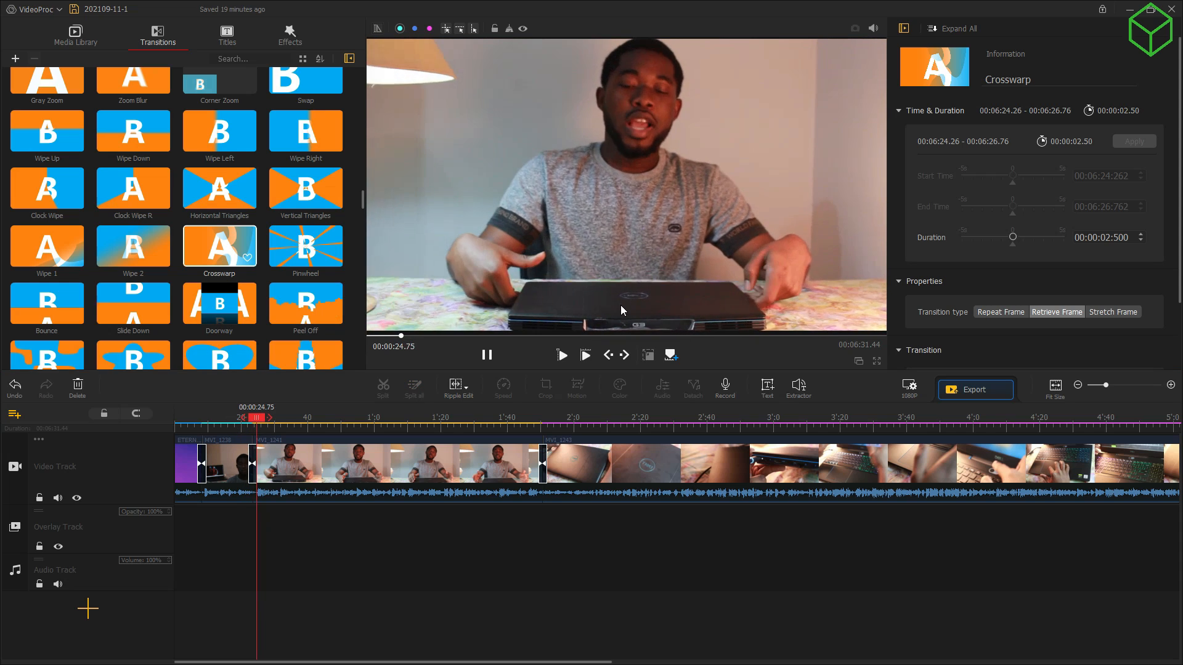
key(space)
Step: Import videoplayback as music and place the first copy on the audio track
click(84, 40)
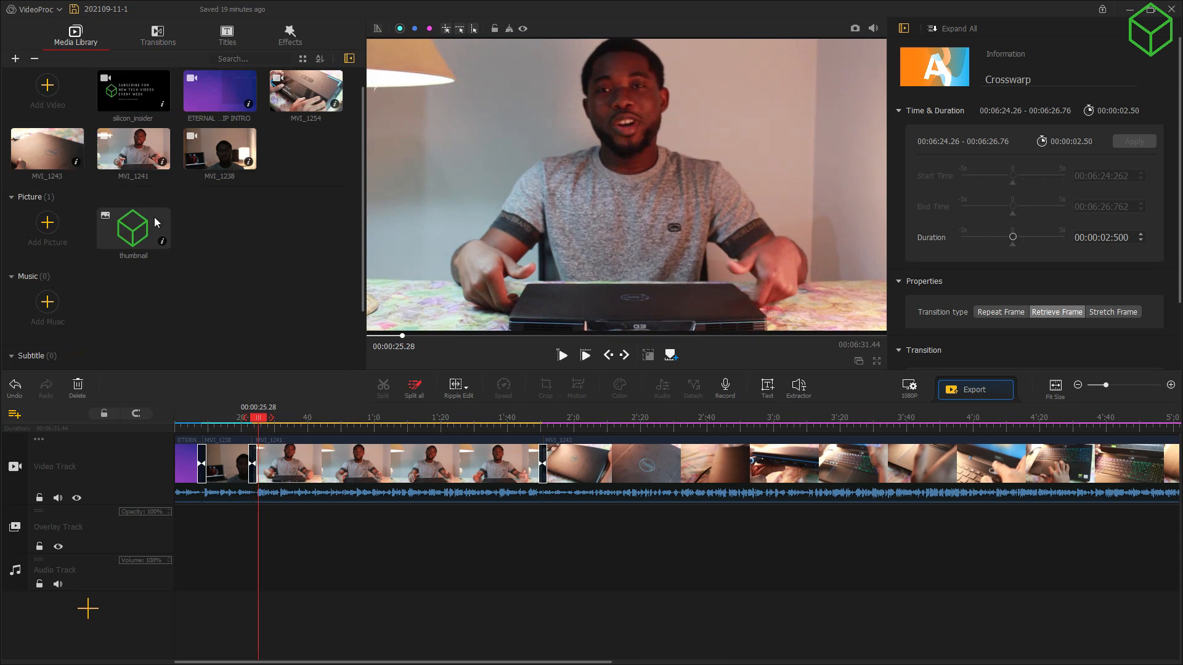
click(47, 304)
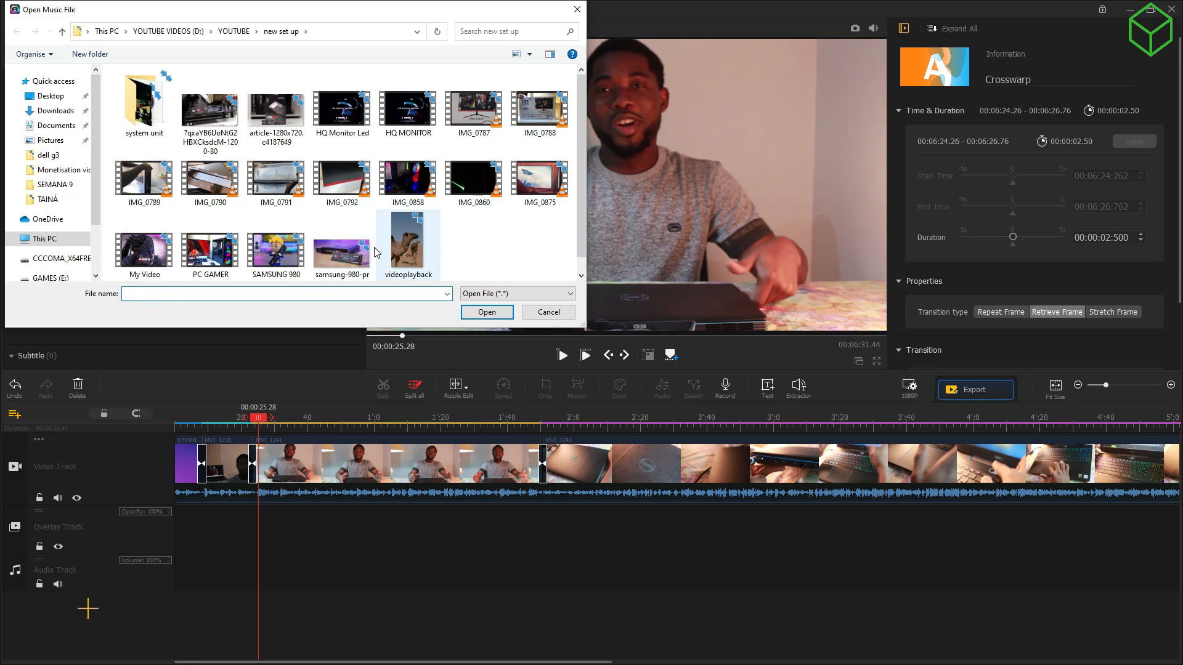
double_click(397, 241)
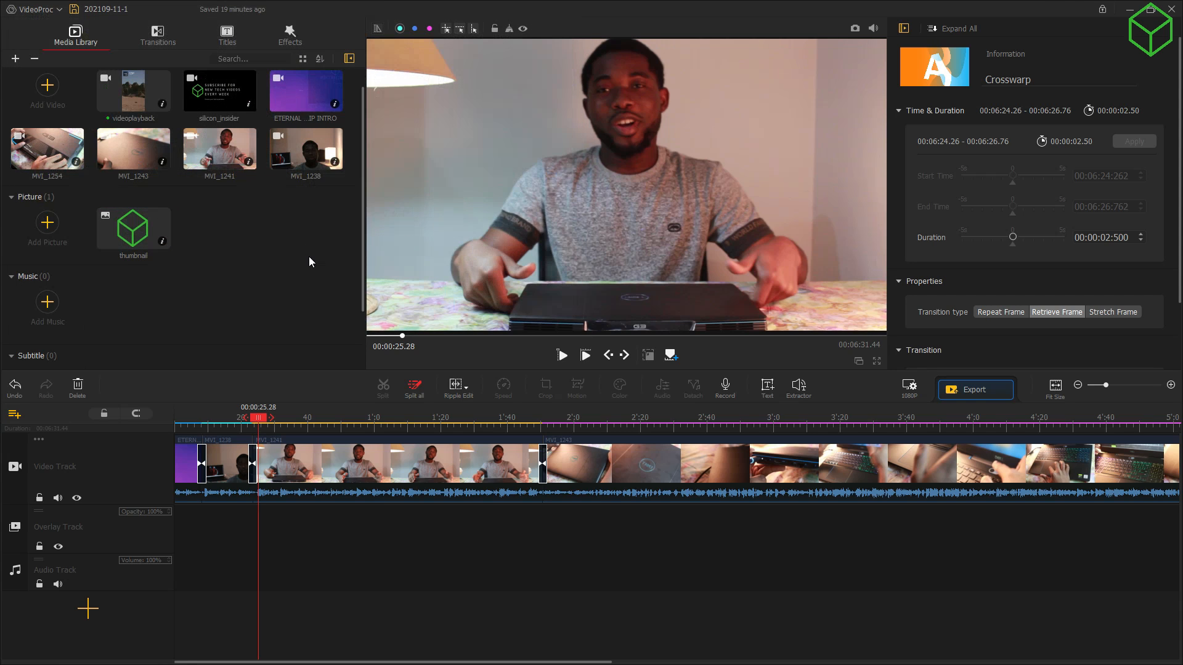
scroll(319, 229, down, 2)
scroll(301, 234, up, 3)
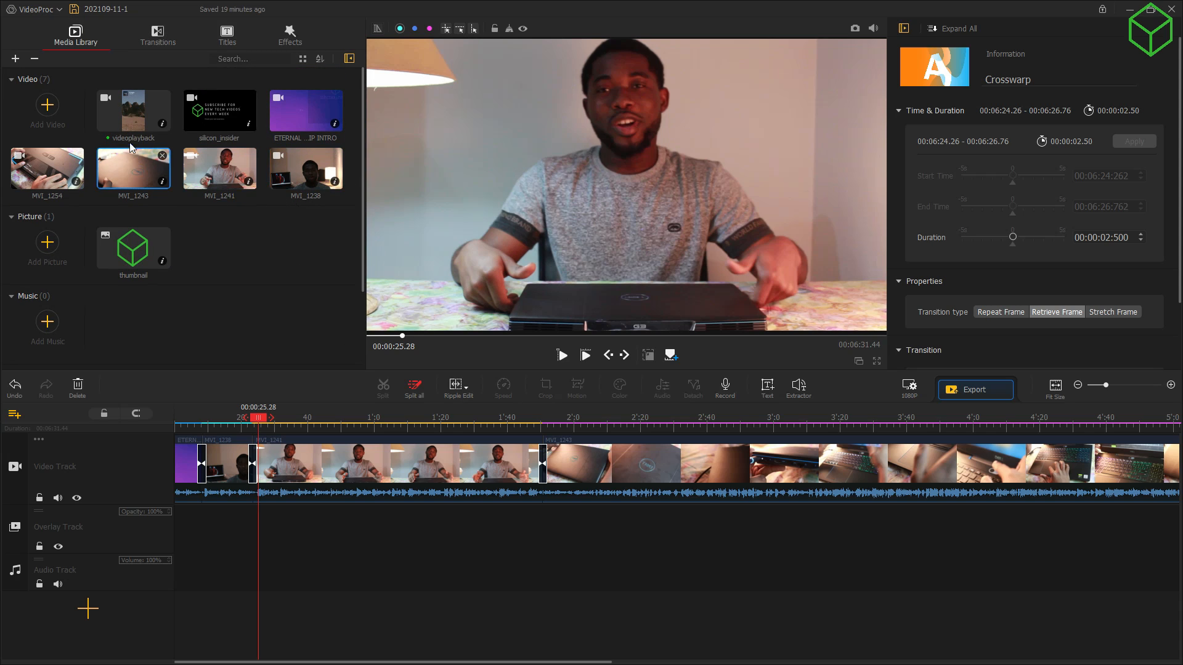
drag(121, 118, 211, 583)
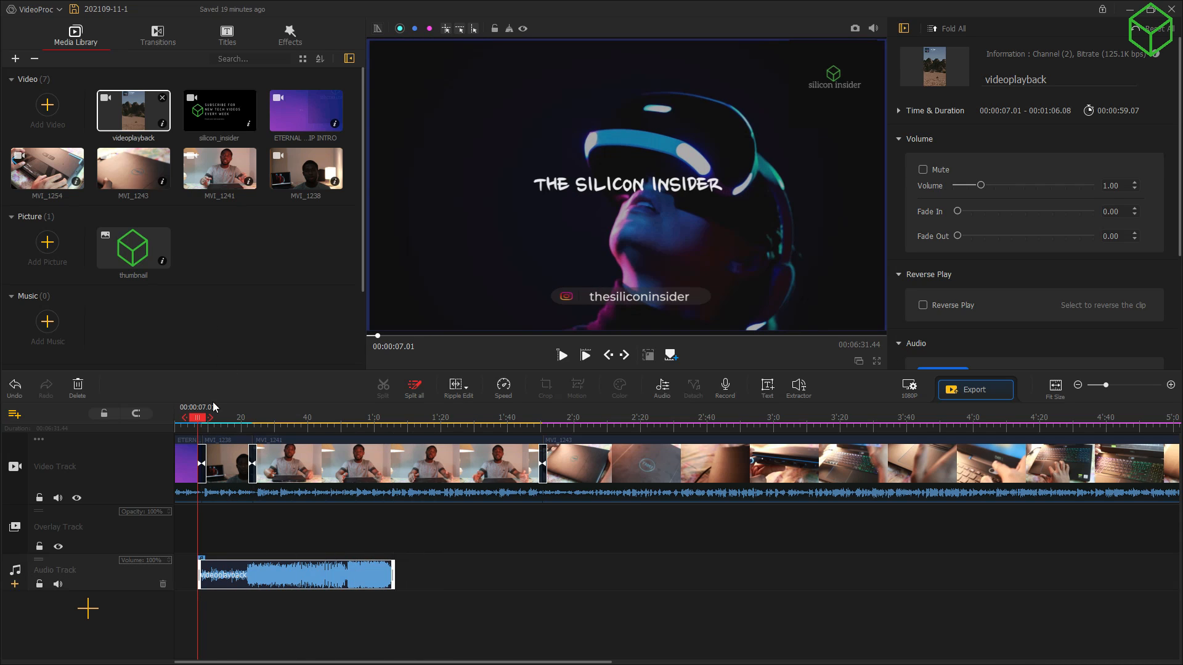
Step: Add two more videoplayback copies end to end on the audio track, then briefly preview
drag(202, 422, 399, 468)
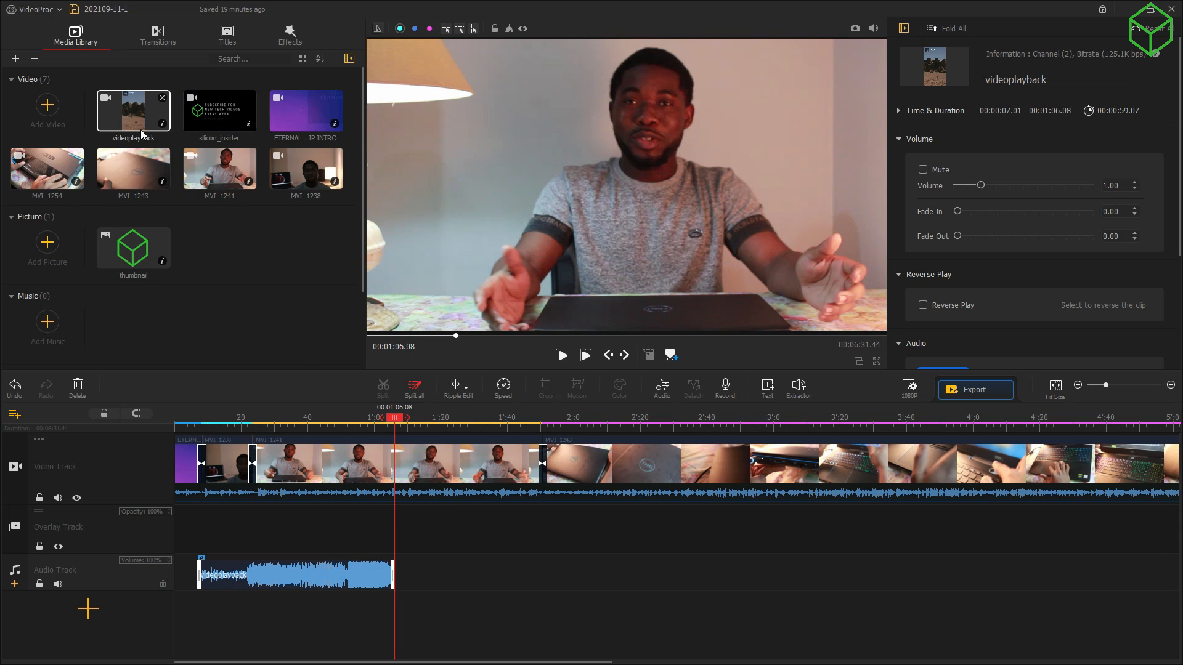
drag(142, 134, 423, 578)
drag(412, 578, 412, 578)
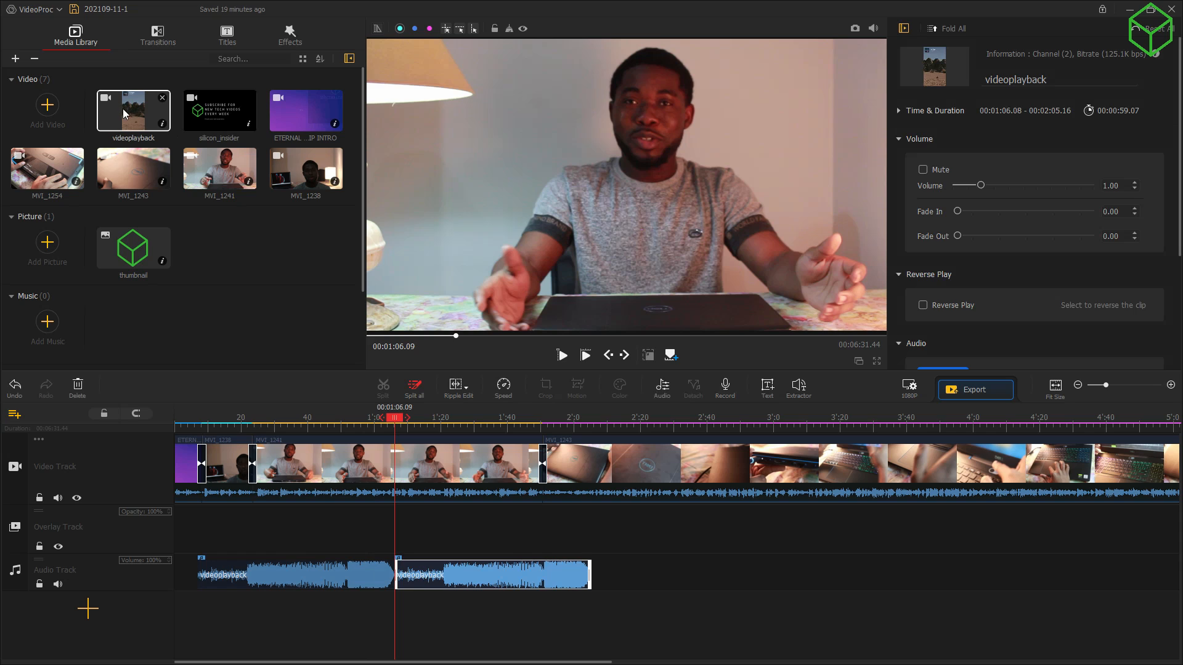
drag(396, 418, 592, 464)
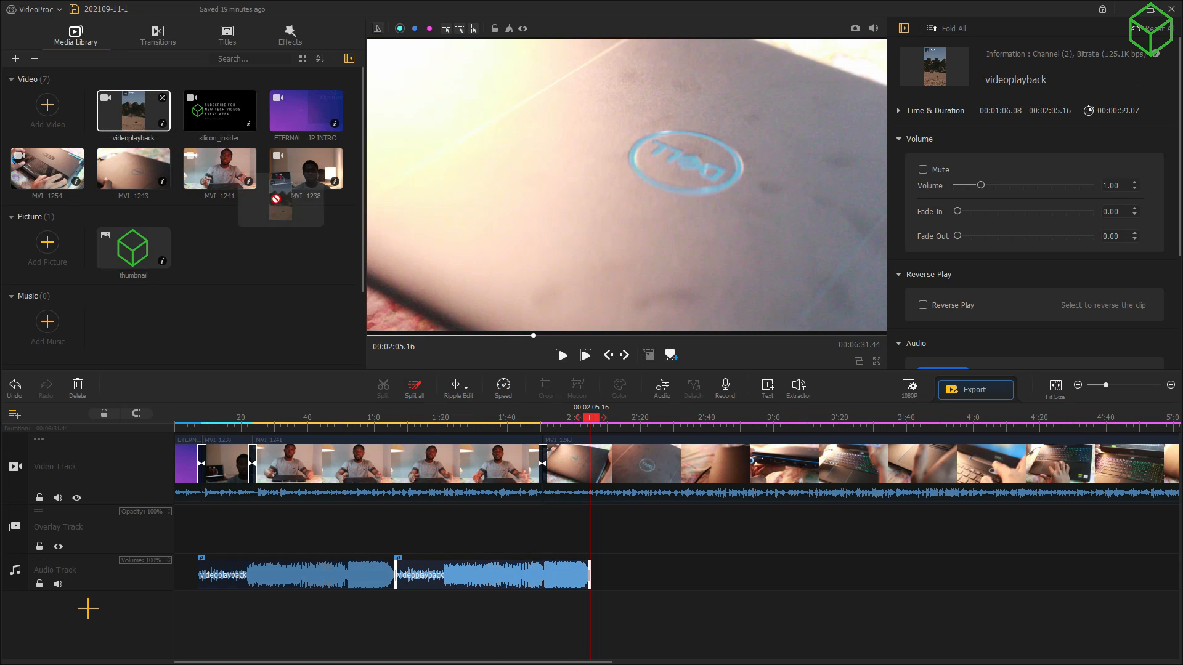
drag(130, 111, 609, 588)
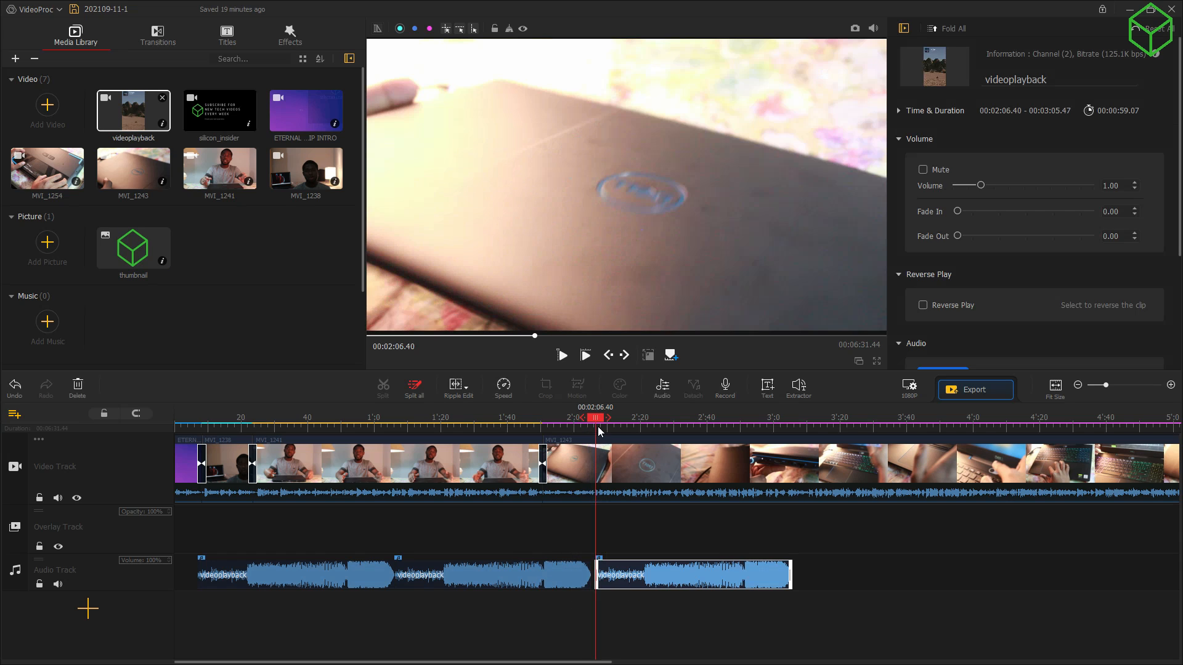
drag(598, 421, 329, 475)
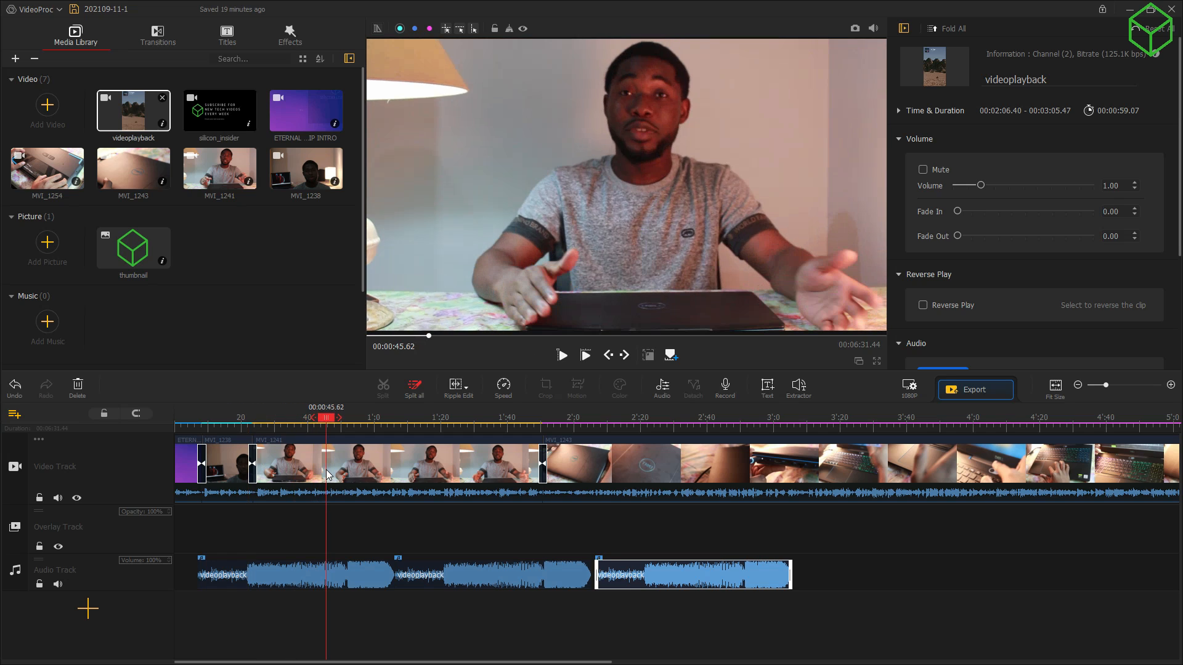
key(space)
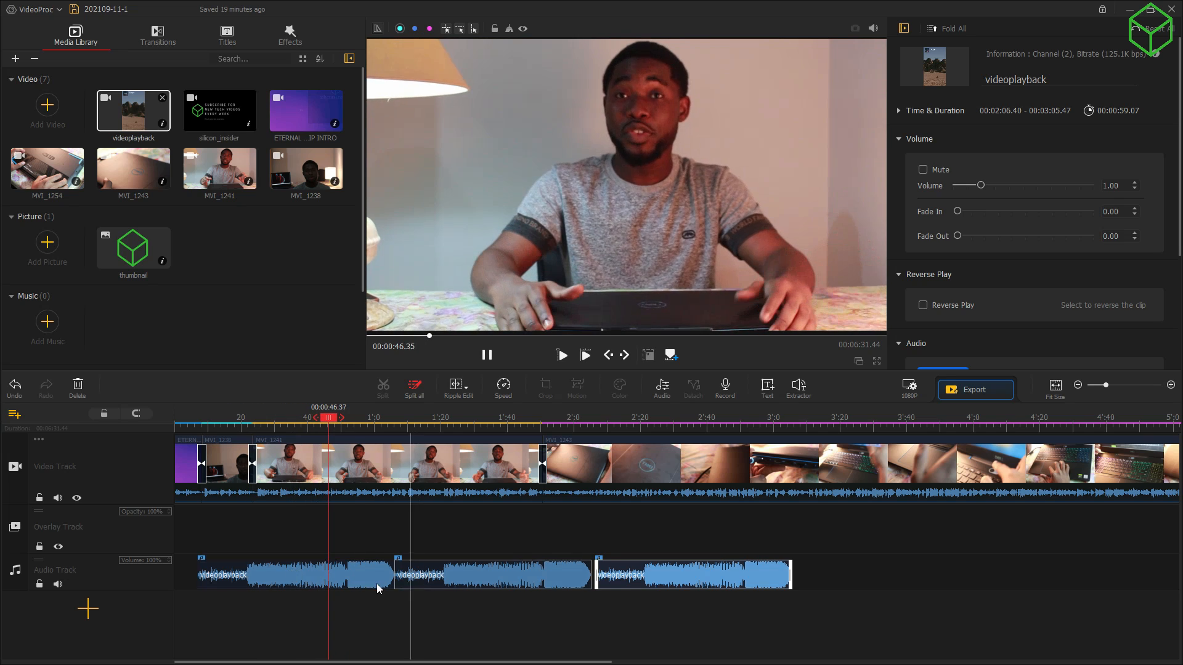
key(space)
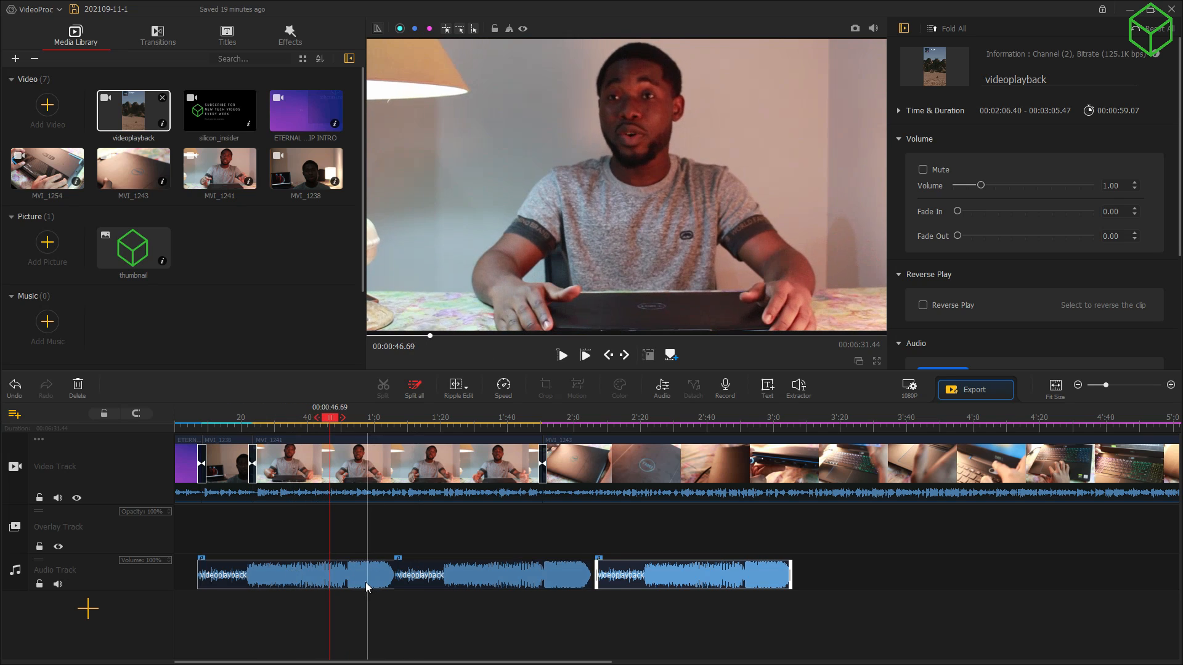
Step: Lower the first videoplayback music clip's volume to 0.20 and play it back to check
click(285, 579)
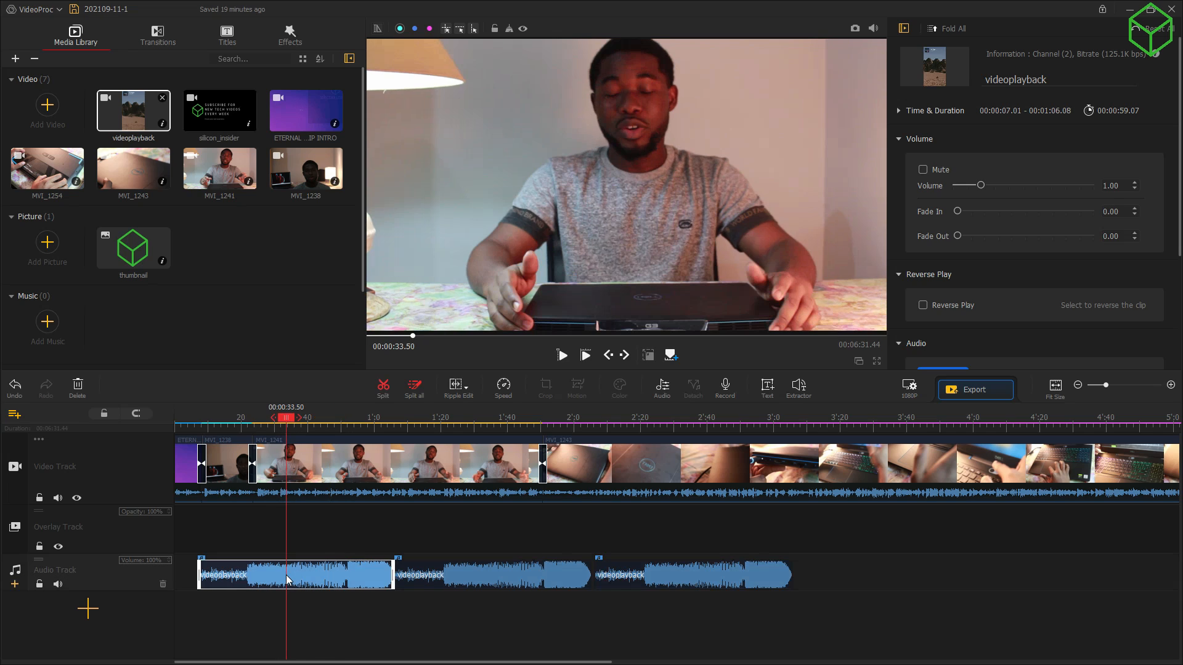
click(294, 579)
key(space)
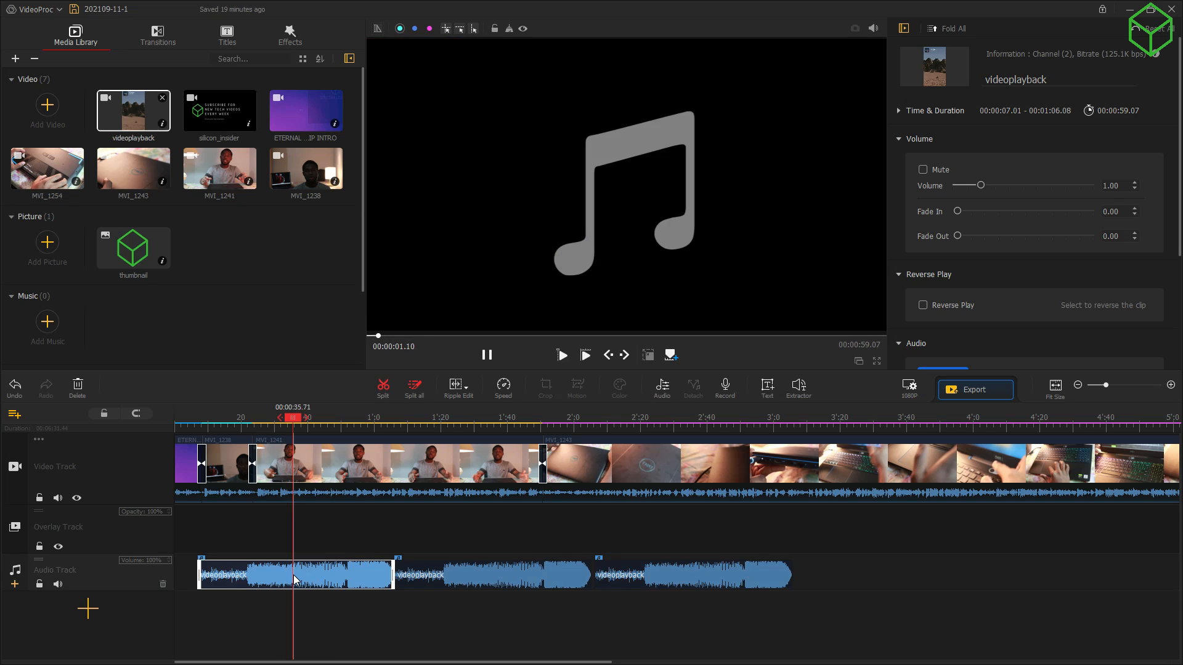
scroll(1033, 194, down, 2)
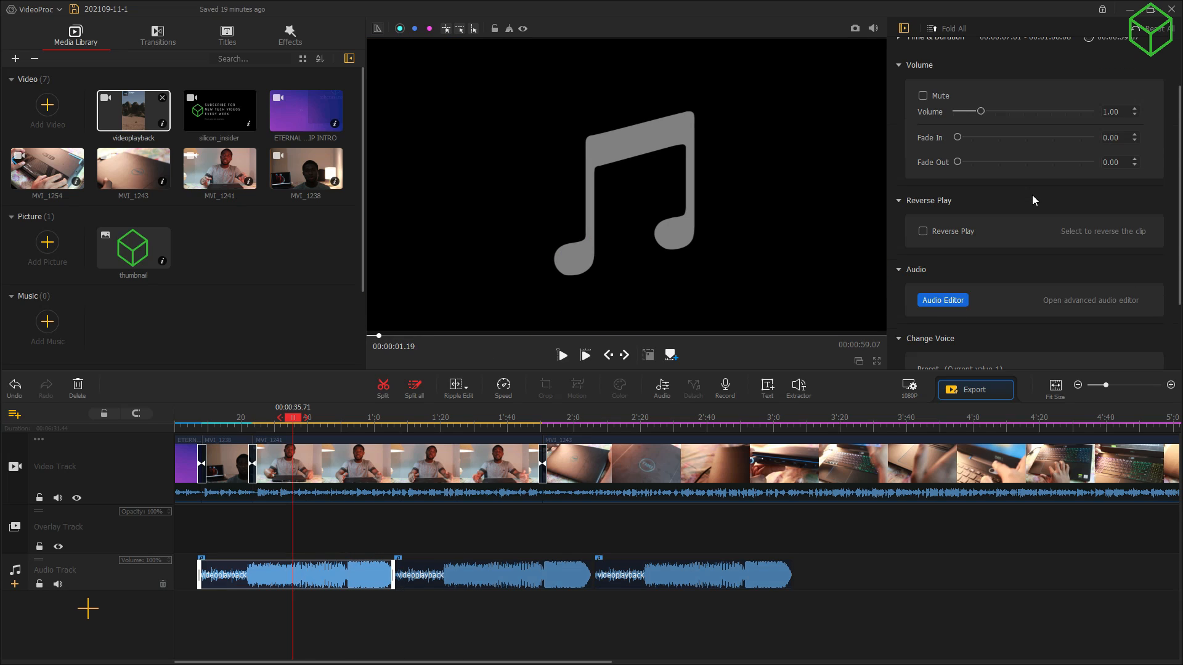
scroll(1016, 194, up, 2)
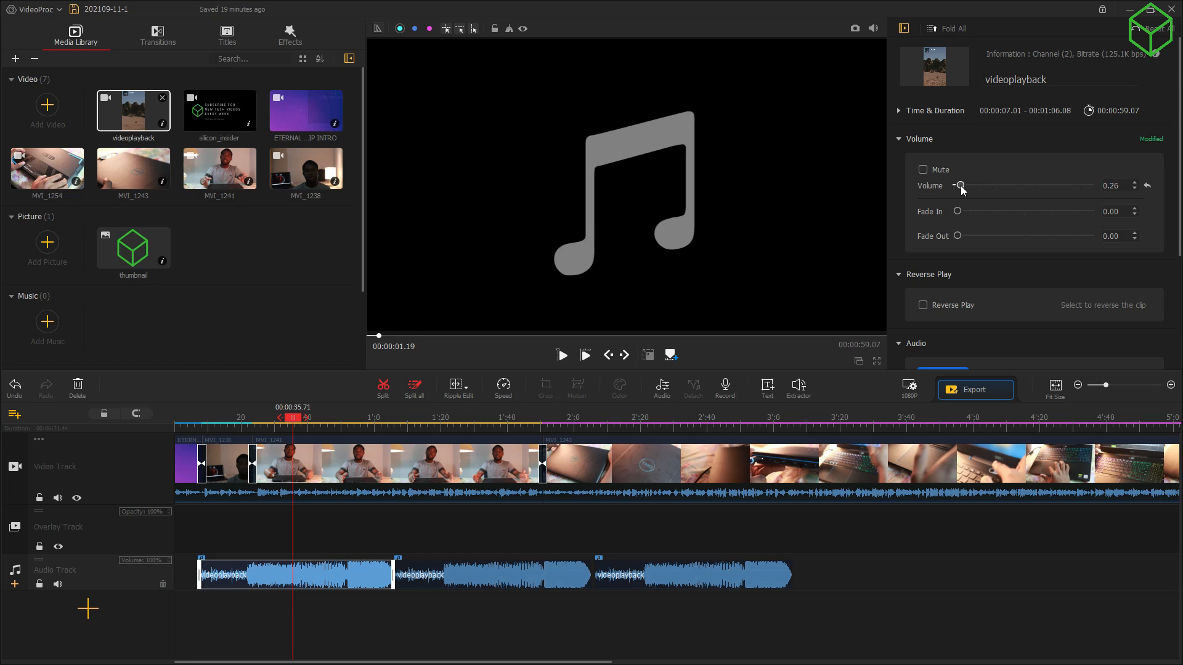
drag(960, 187, 958, 186)
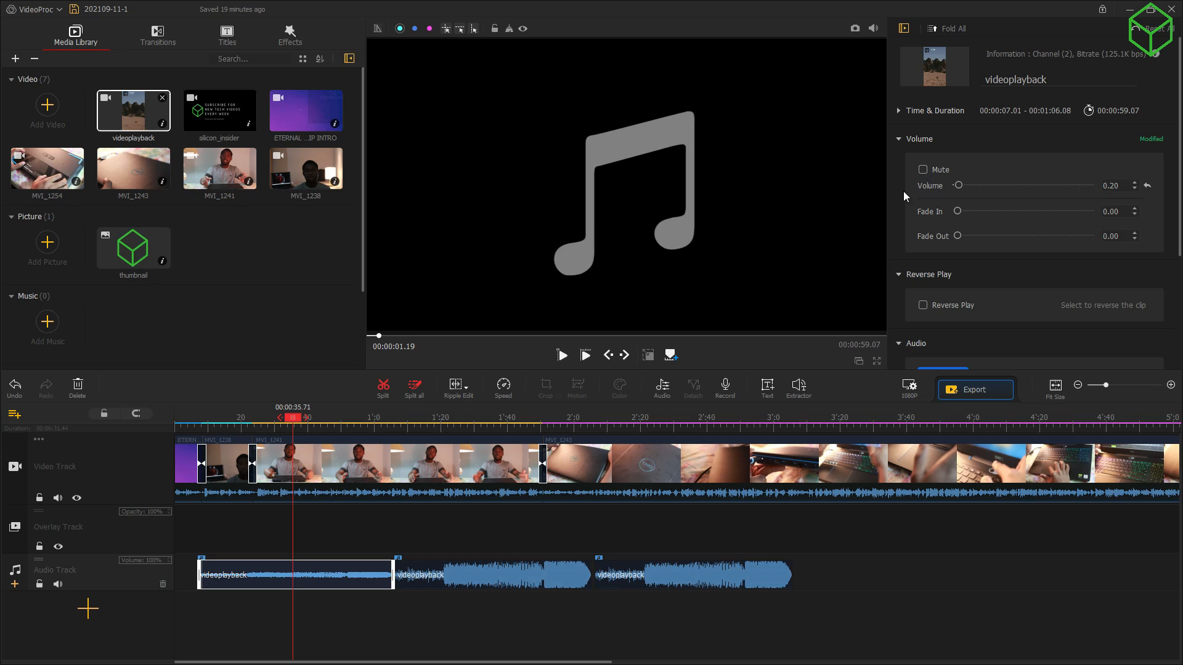
key(space)
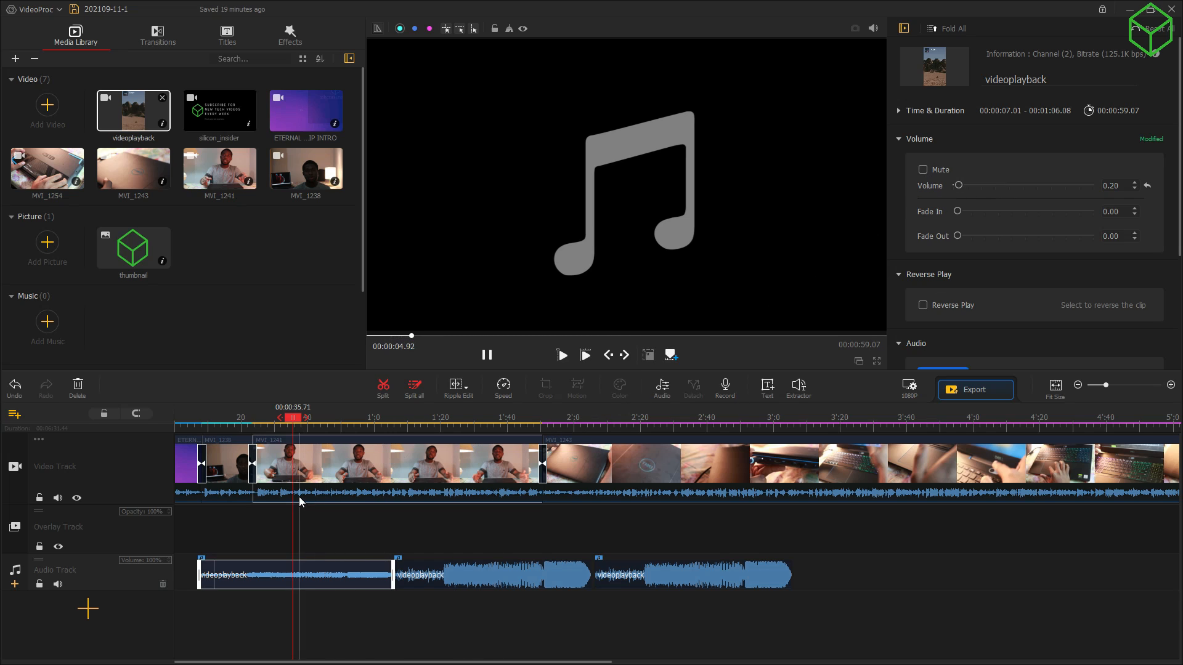
click(333, 488)
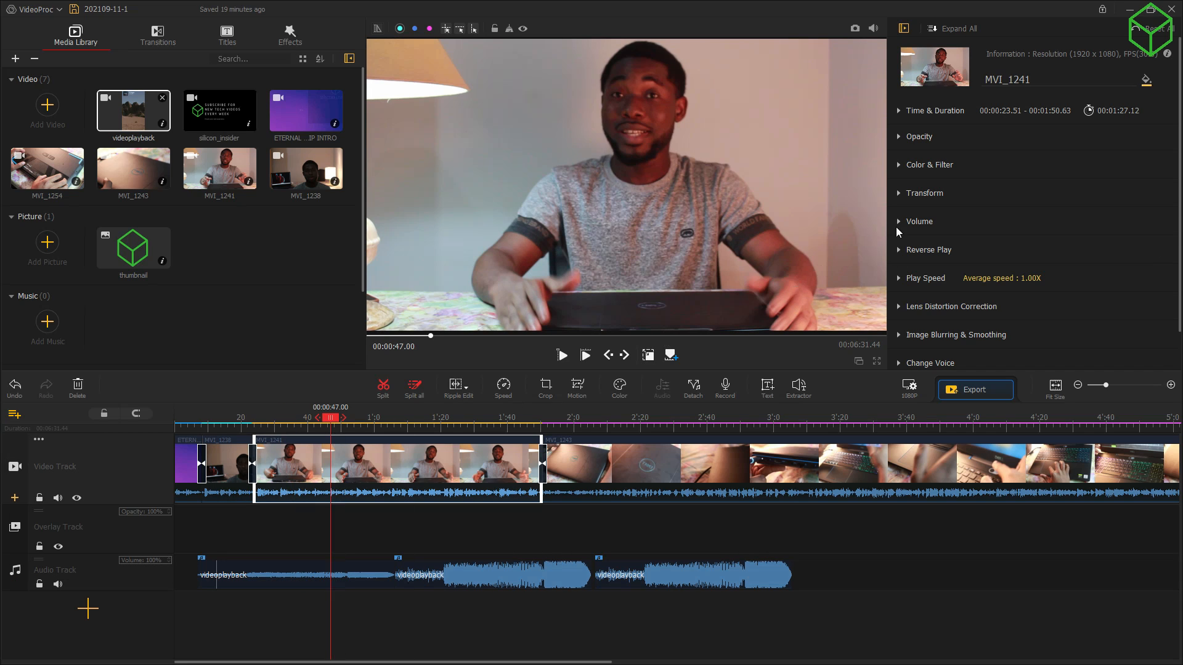
Step: Boost MVI_1241's volume to 5.00, play it, then lower it to about 0.96
click(918, 221)
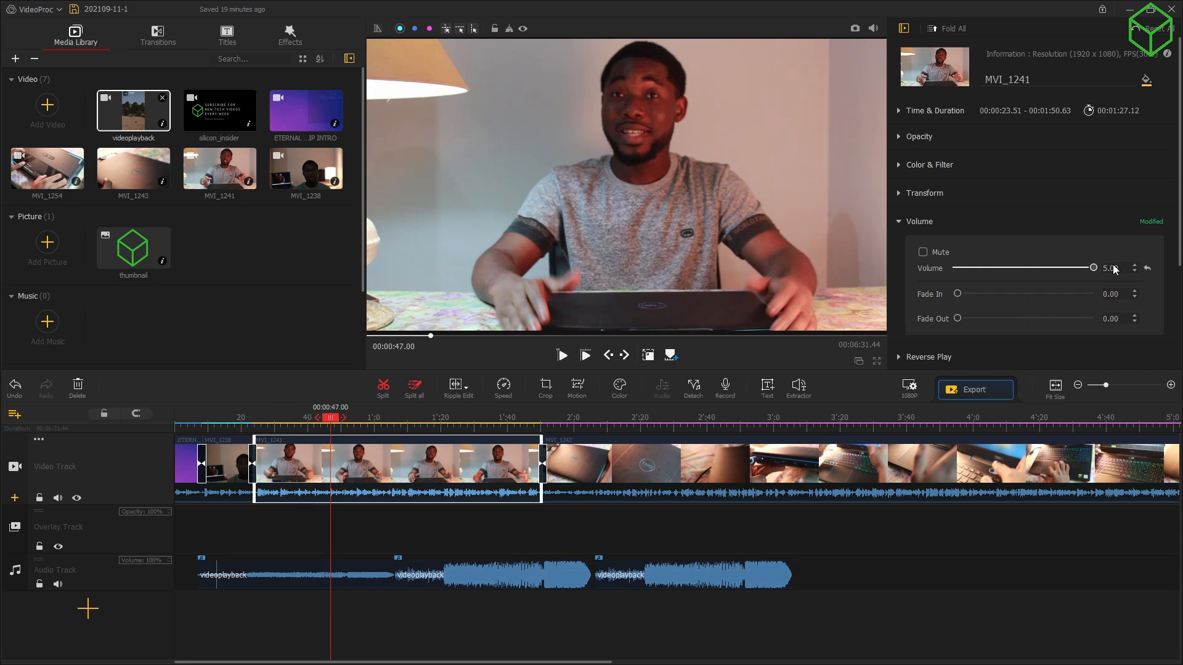
key(space)
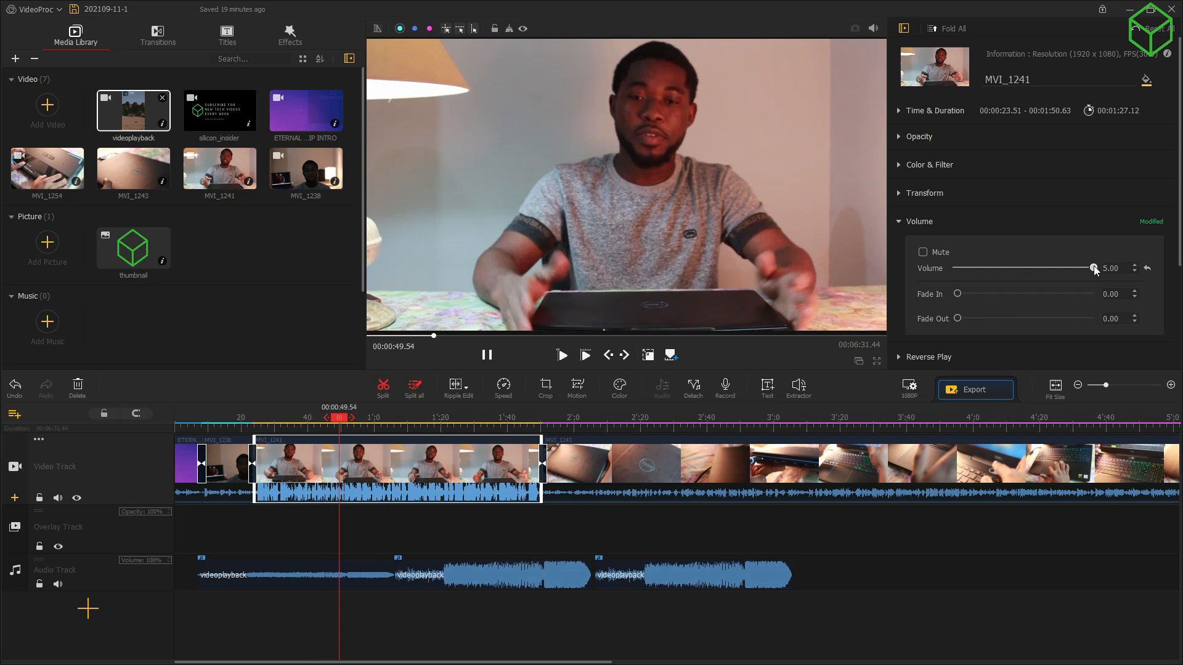
drag(1095, 270, 980, 270)
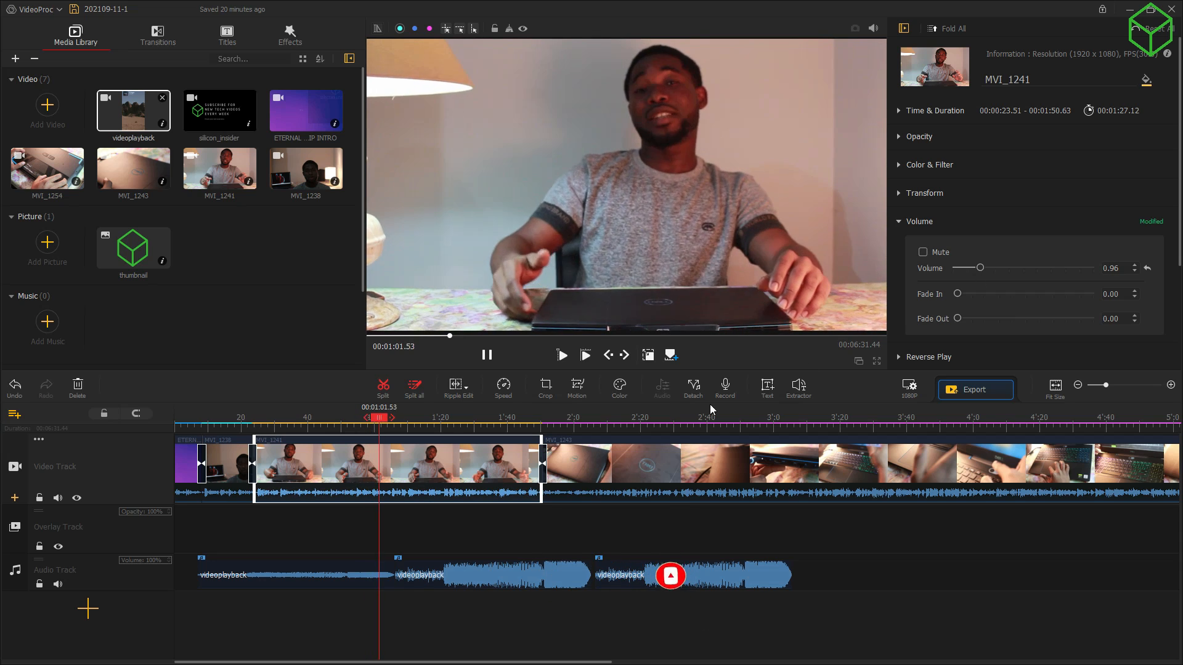
Step: Play the second videoplayback music clip, check the first clip's 0.11 volume, then reselect MVI_1241
click(475, 582)
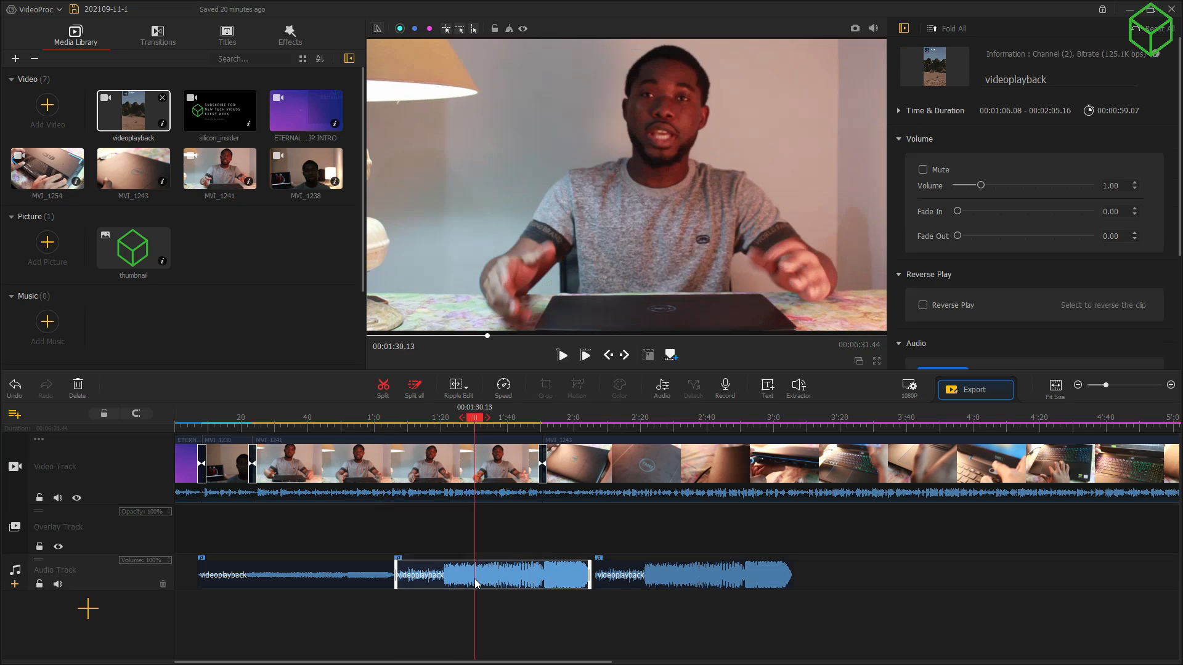
key(space)
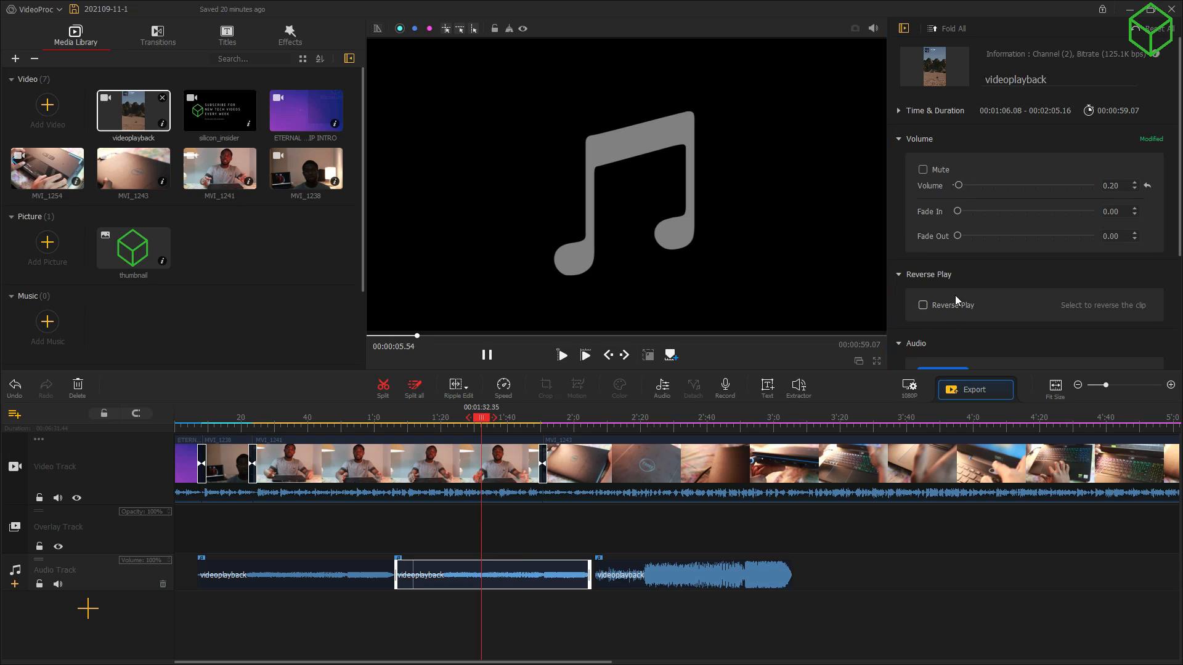
key(space)
drag(479, 420, 261, 423)
key(space)
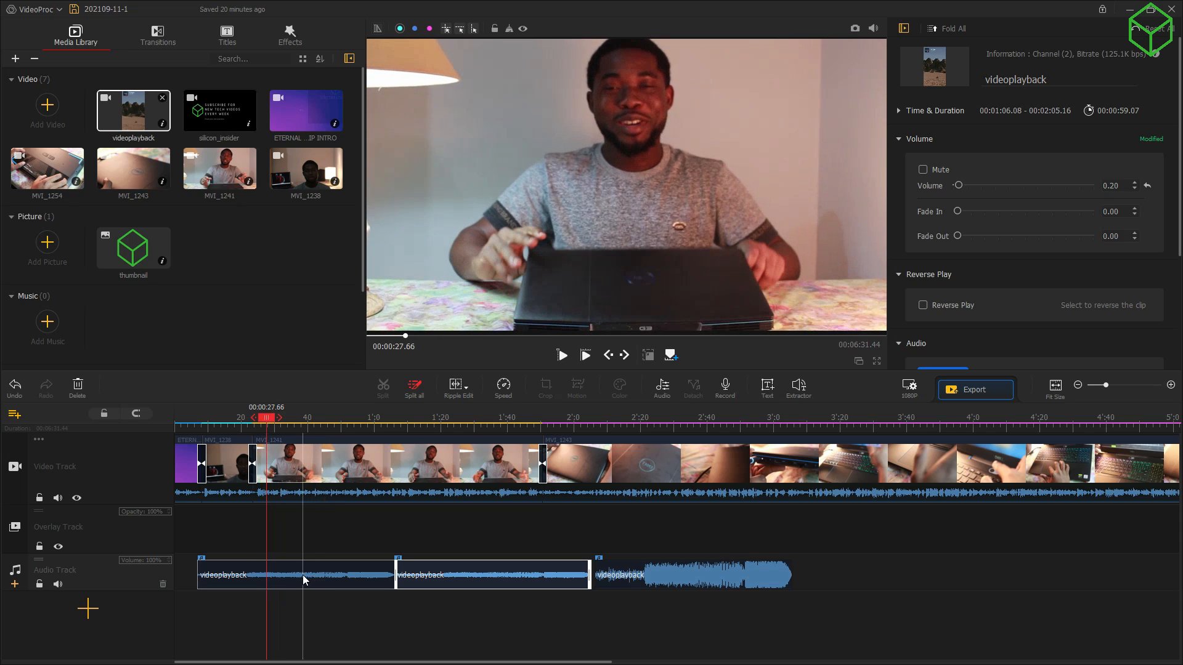
click(302, 575)
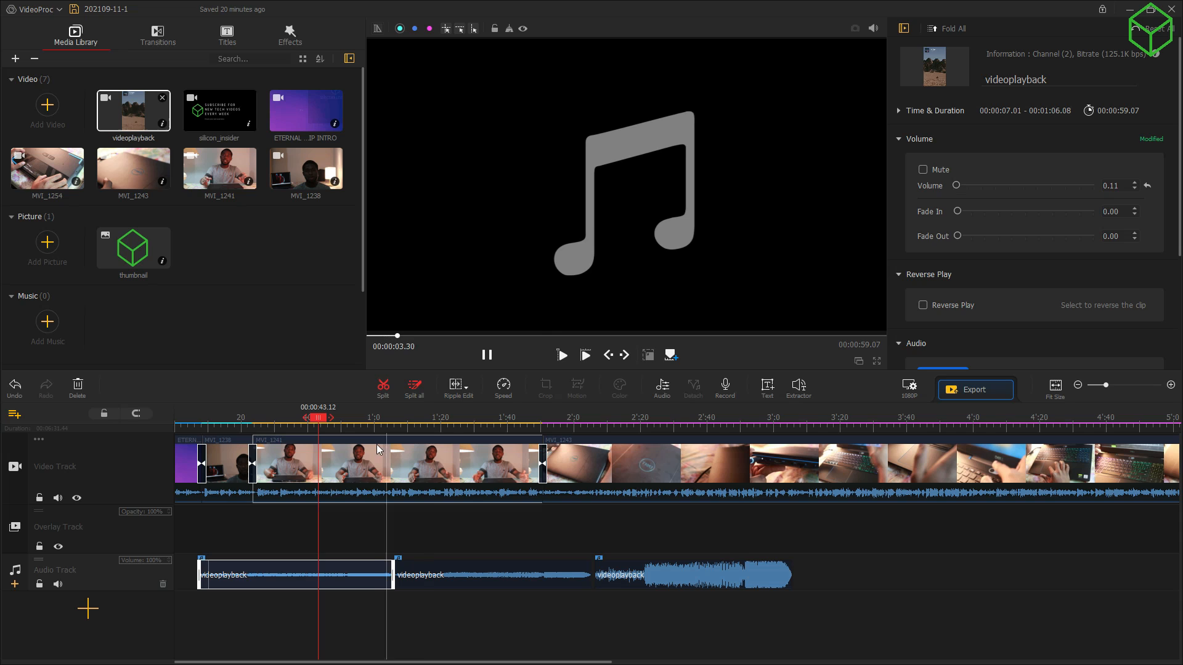
click(366, 483)
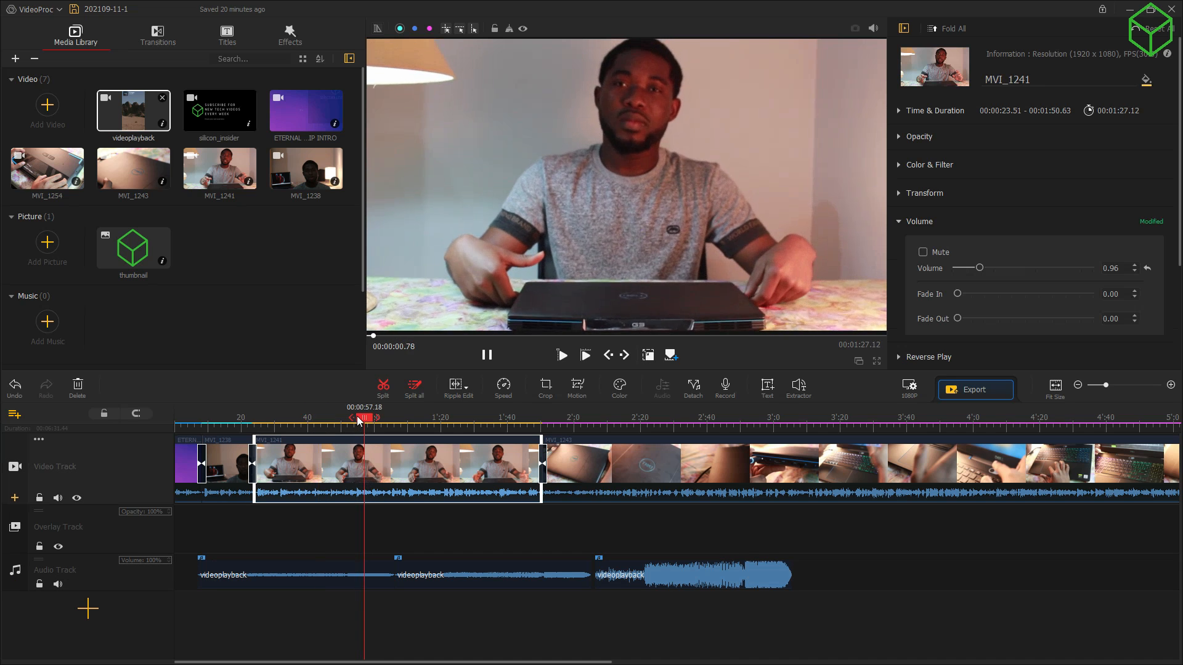
Step: Preview the project from about 0:33 and raise MVI_1241's volume to 2.02
drag(364, 418, 280, 430)
key(space)
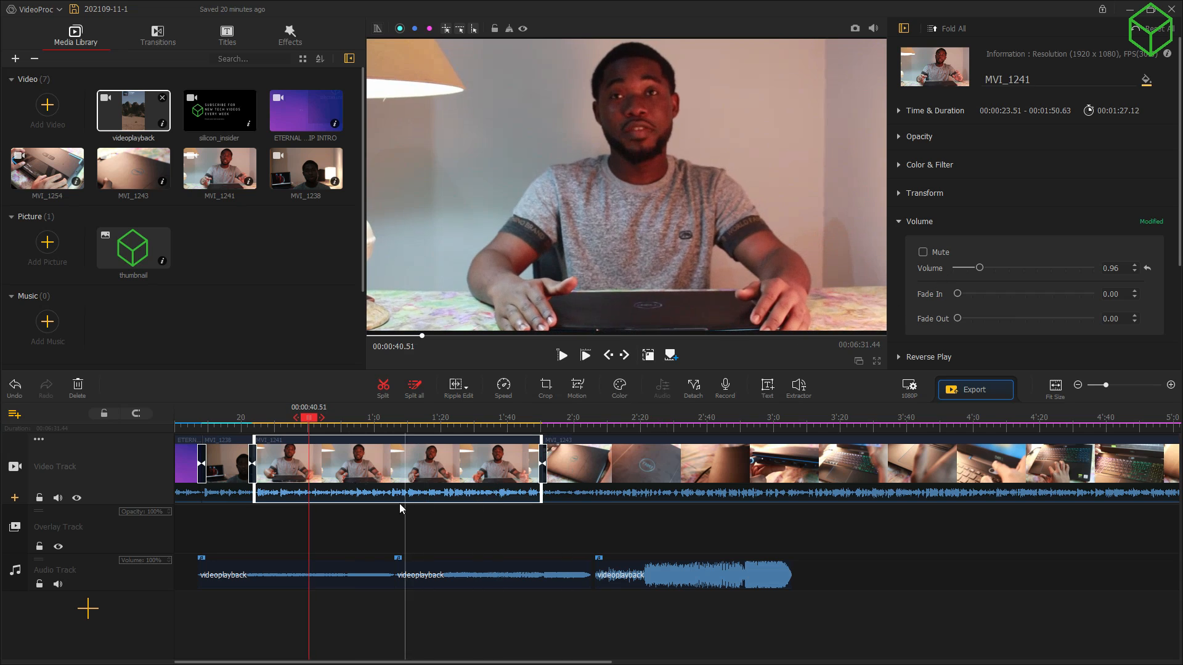
click(351, 498)
double_click(350, 498)
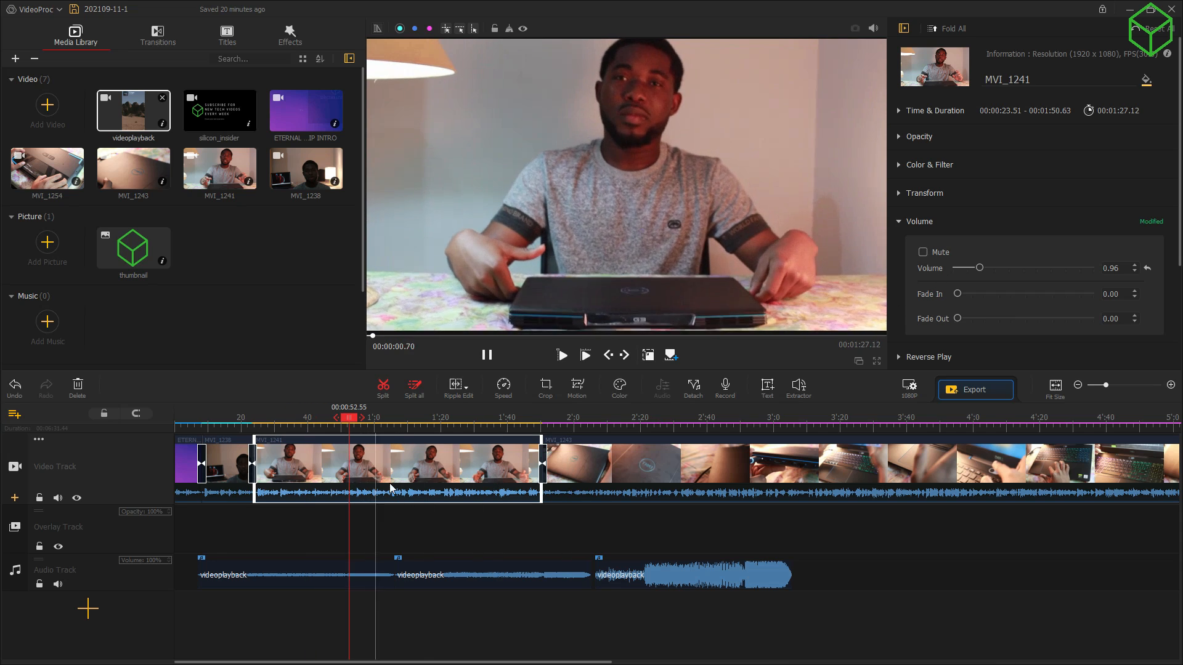
click(1009, 266)
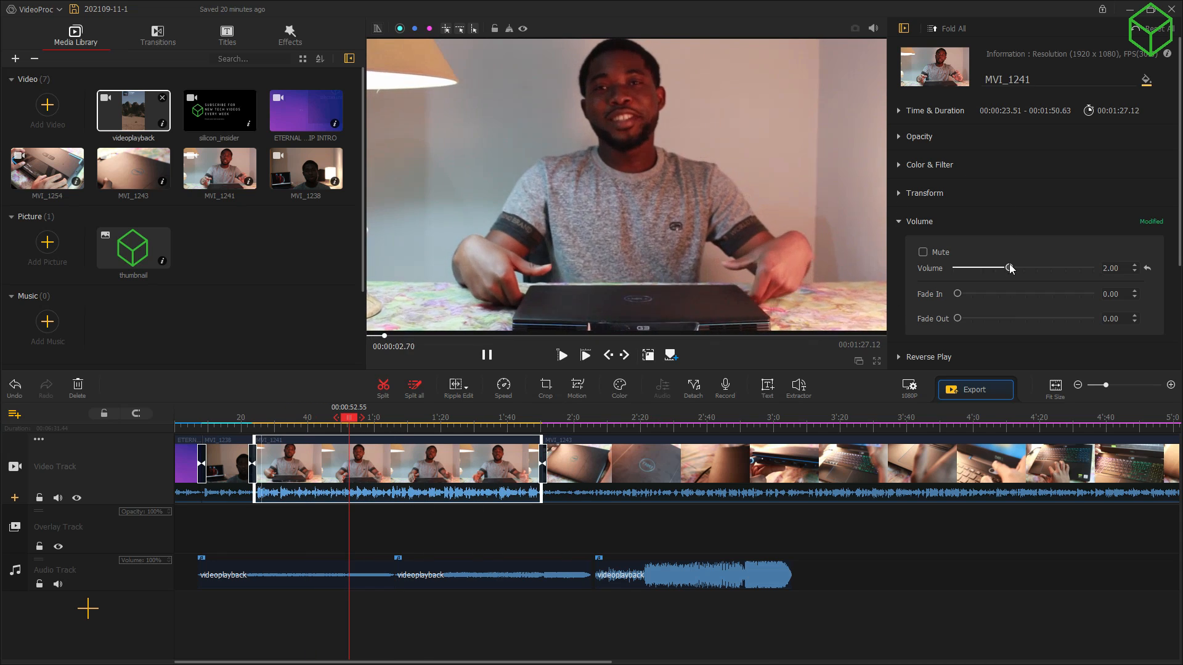
Step: Replay from about 0:39 to check, then skip to 2:37 and select the third music clip
drag(337, 434, 298, 435)
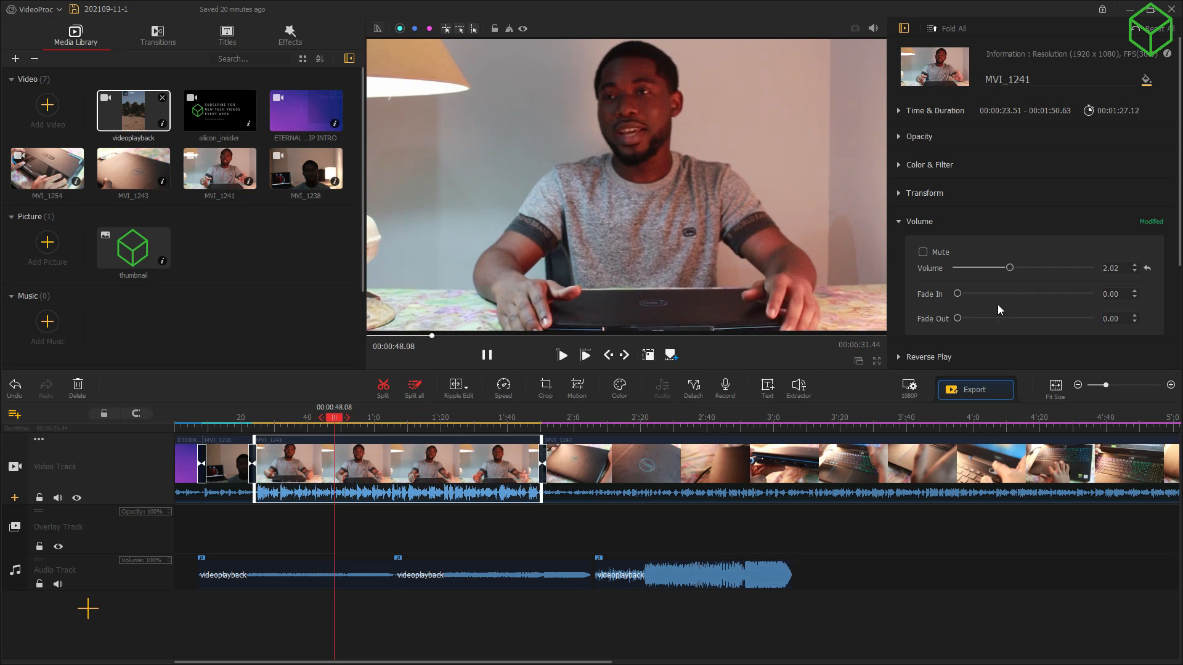
scroll(1095, 222, down, 2)
scroll(1095, 220, up, 2)
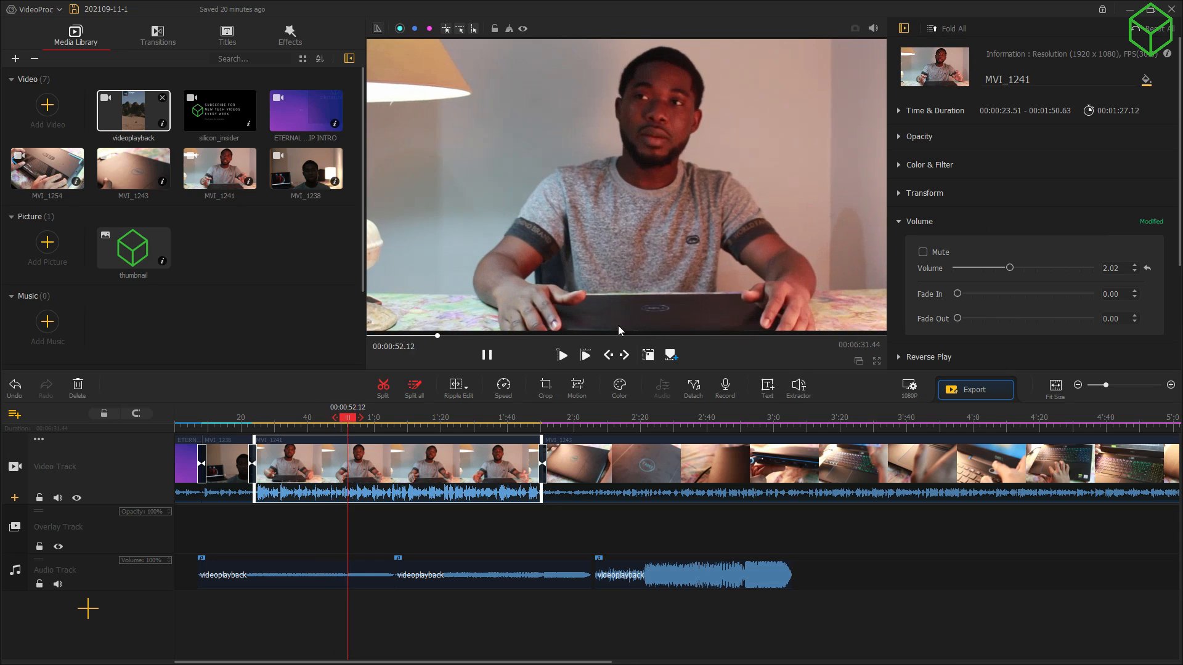
drag(352, 419, 694, 438)
click(657, 580)
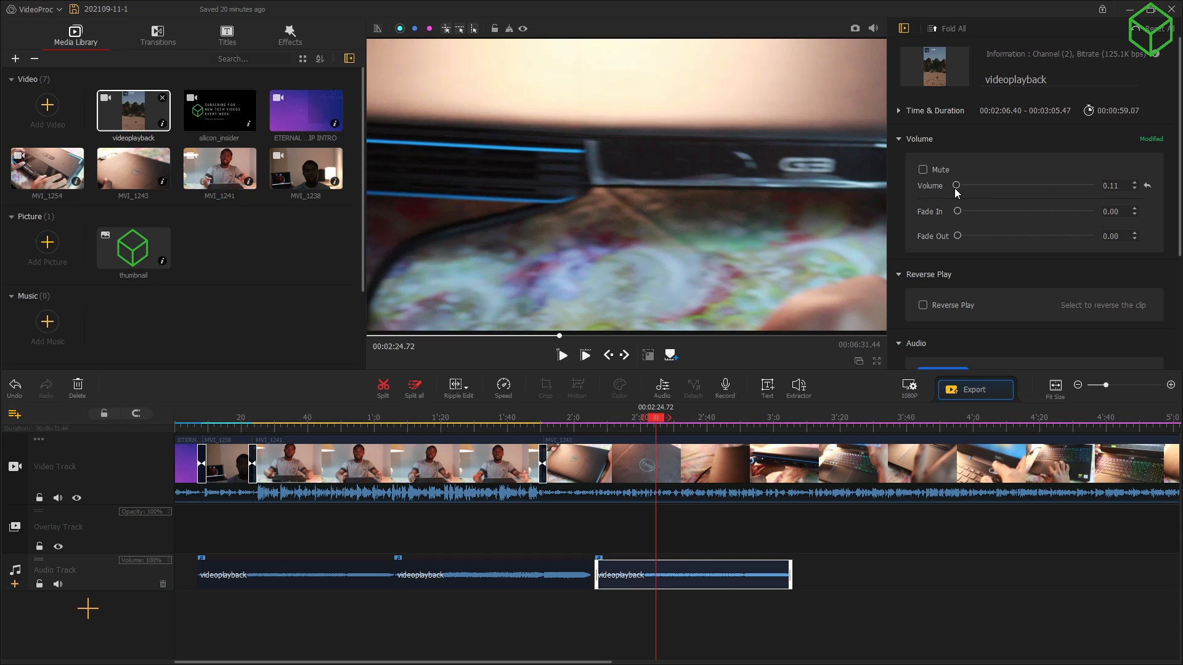
Step: Raise MVI_1243's volume from 1.00 to 1.71 and replay from about 2:01
click(638, 491)
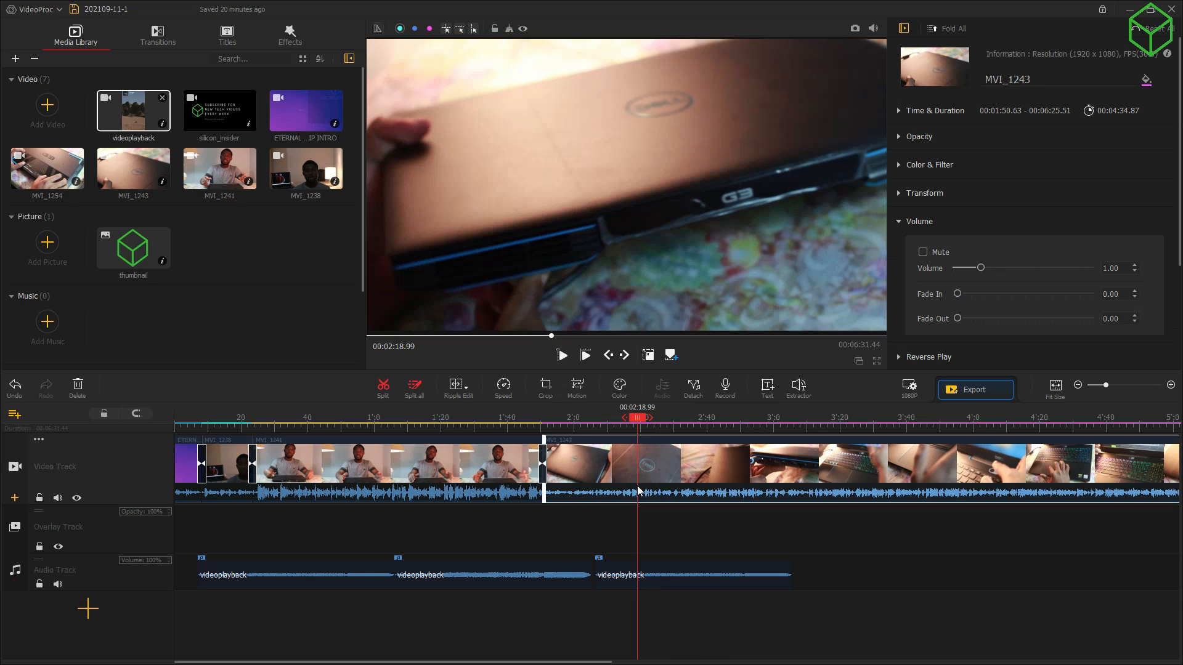
drag(983, 261, 997, 267)
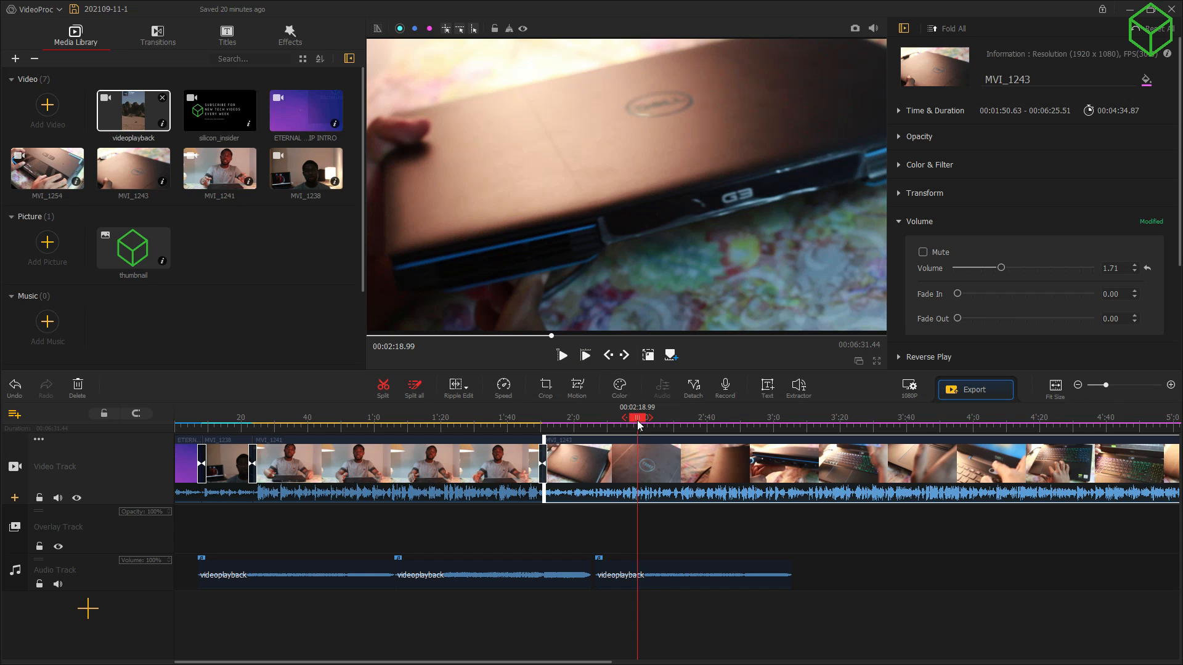
drag(639, 424, 420, 462)
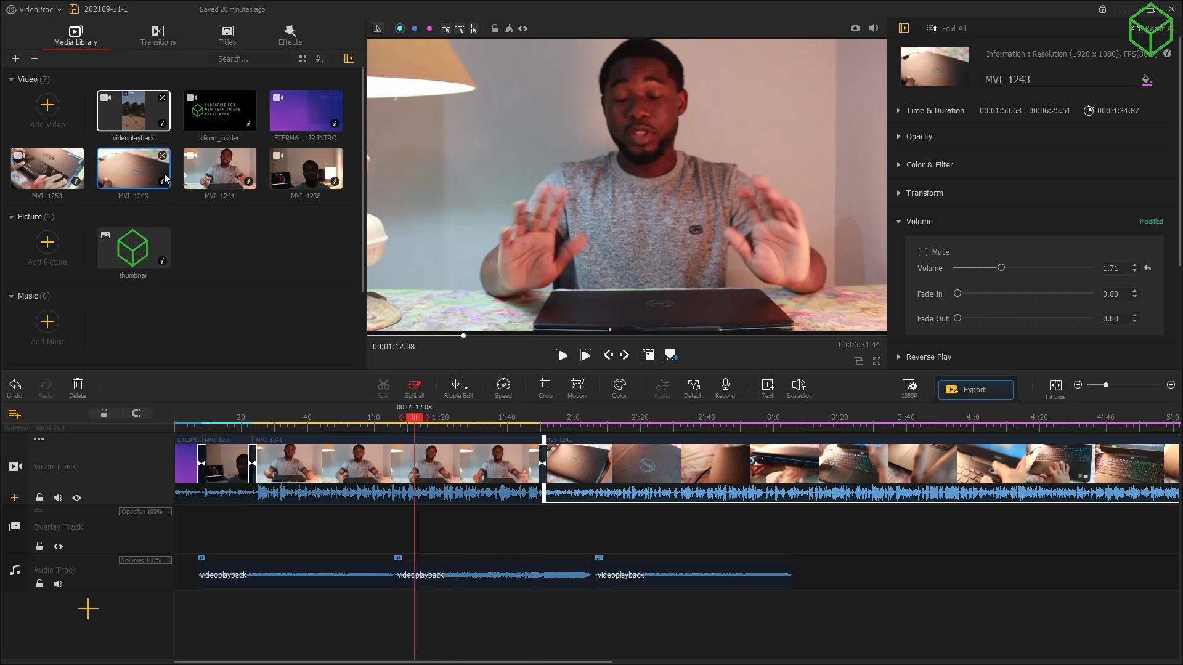
Step: Place Title 4 on the Subtitle Track as a 5-second clip from 1:14.76 and preview it
click(227, 41)
scroll(227, 212, down, 2)
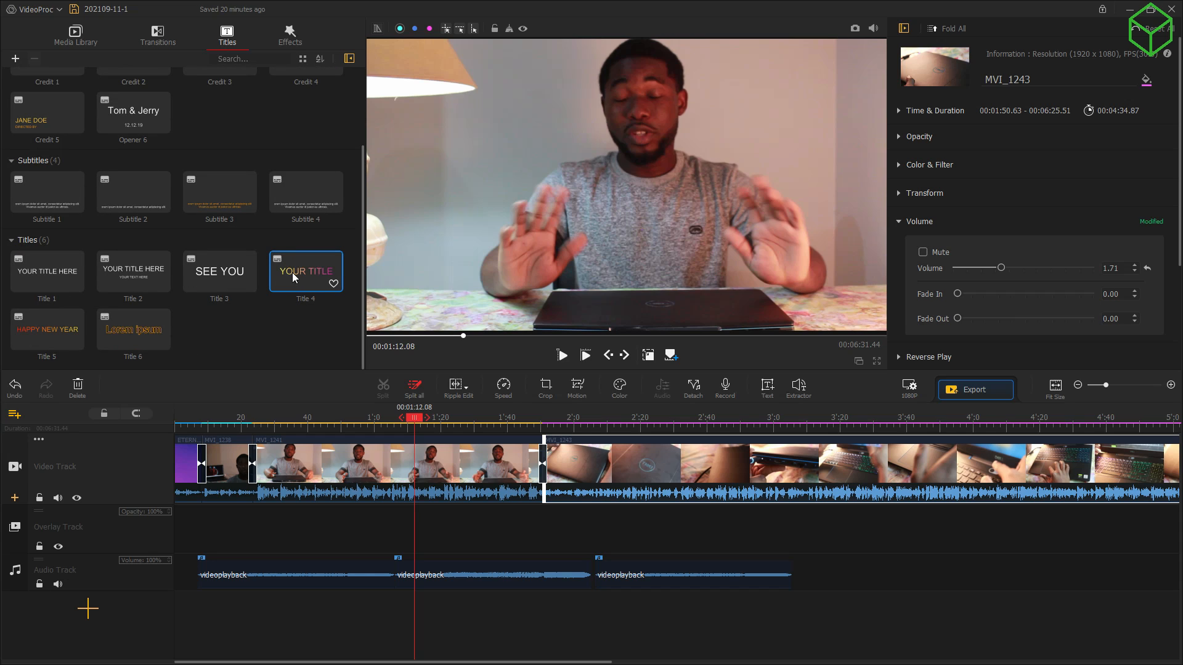
mouse_move(292, 272)
mouse_down()
mouse_move(380, 484)
mouse_move(435, 492)
mouse_up()
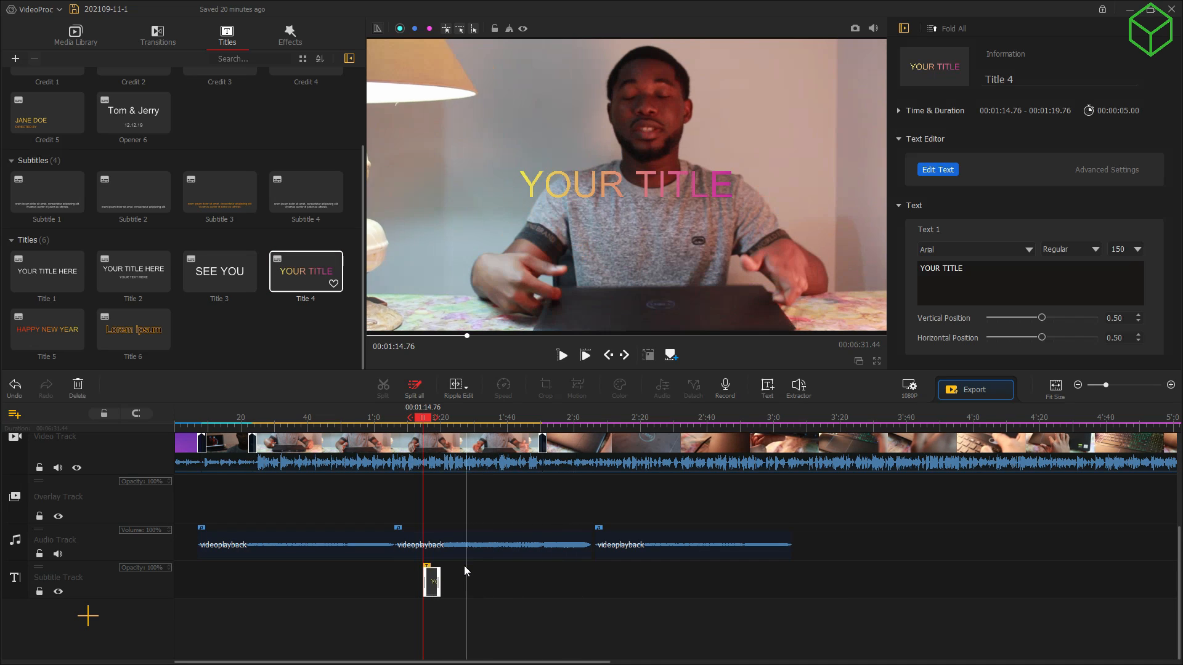
key(space)
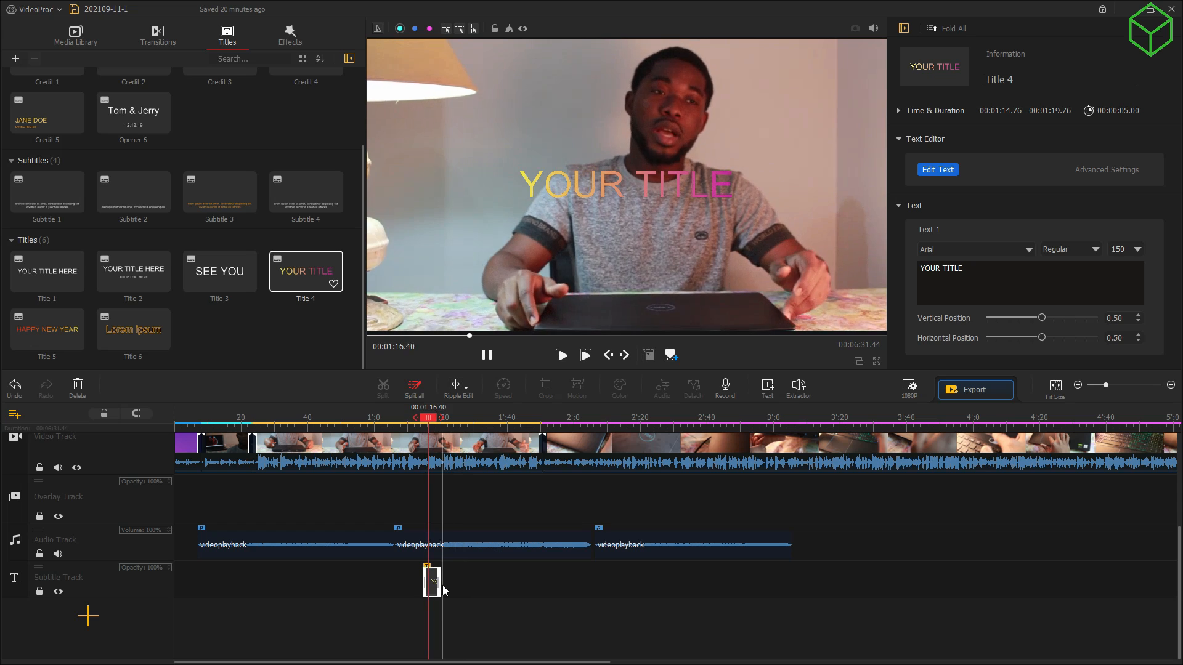
key(space)
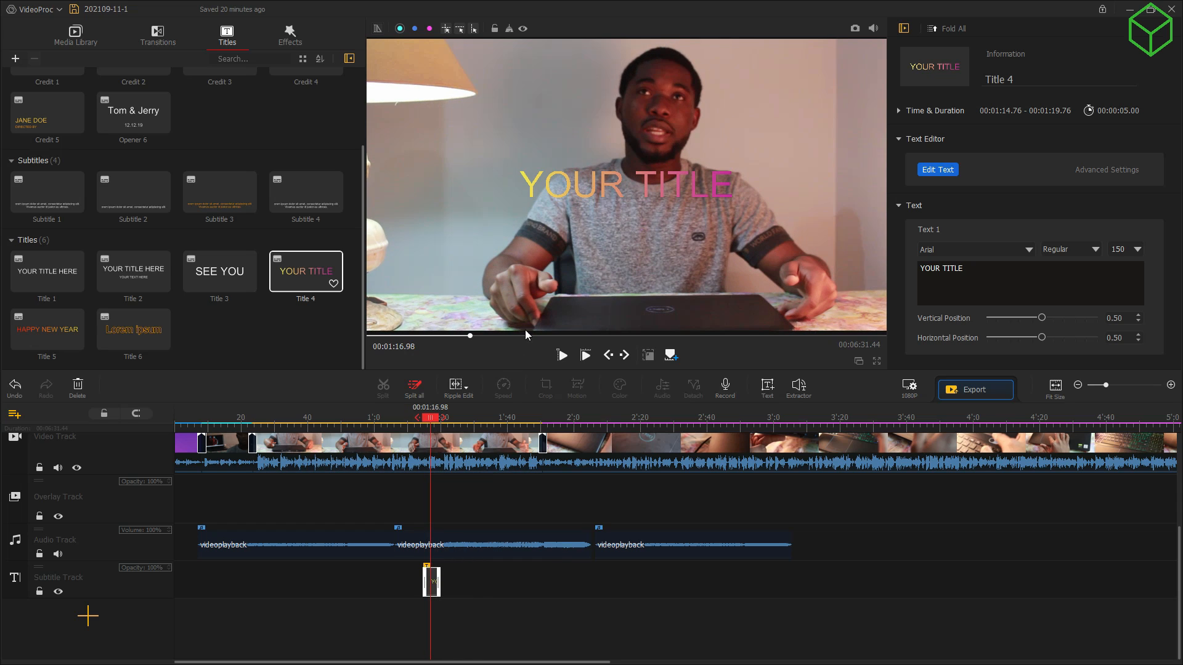
double_click(435, 582)
key(space)
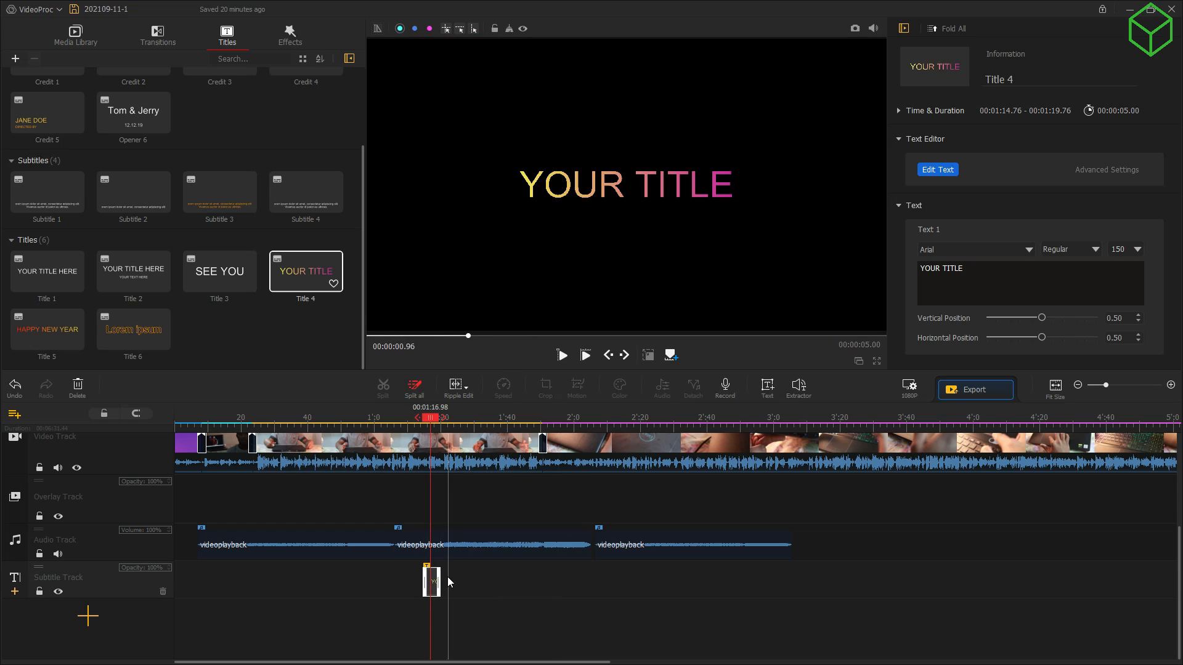
Step: Enter DELL G3 in the title's full text editor and apply it
click(944, 171)
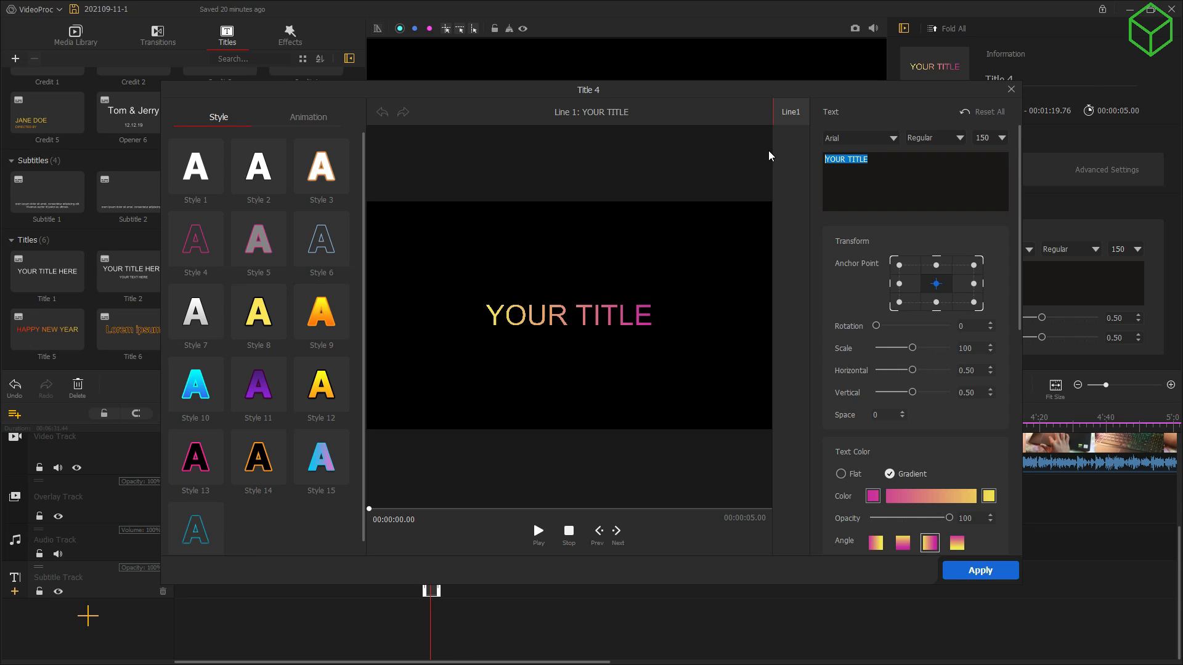
text(DELL )
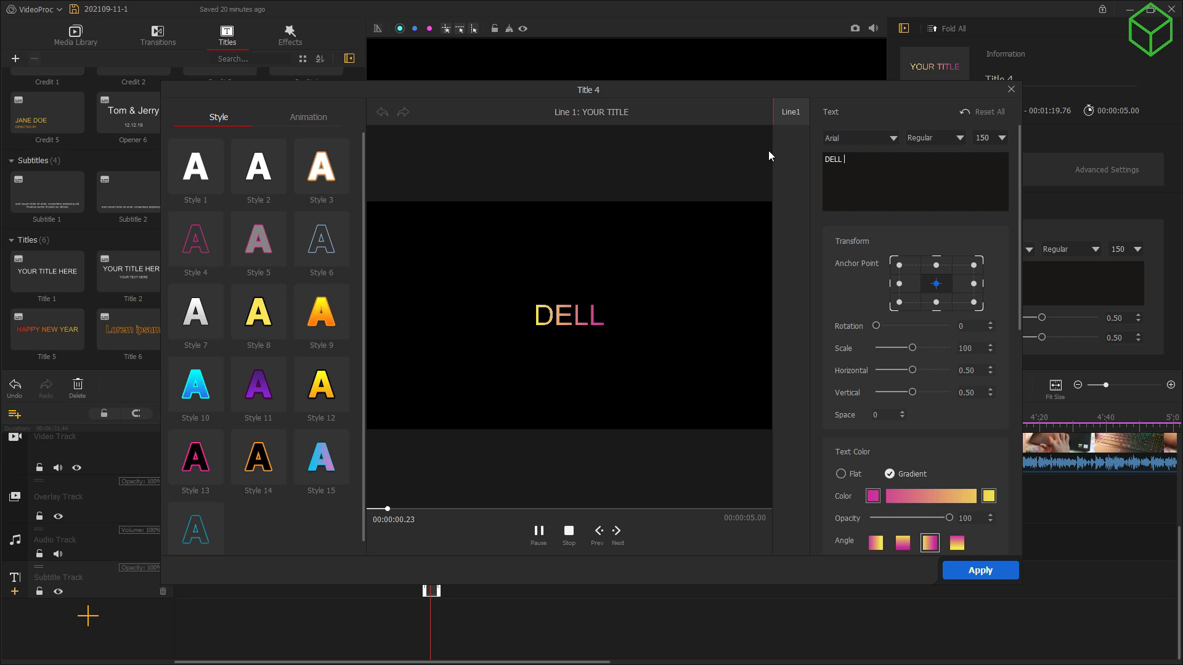
text(G3)
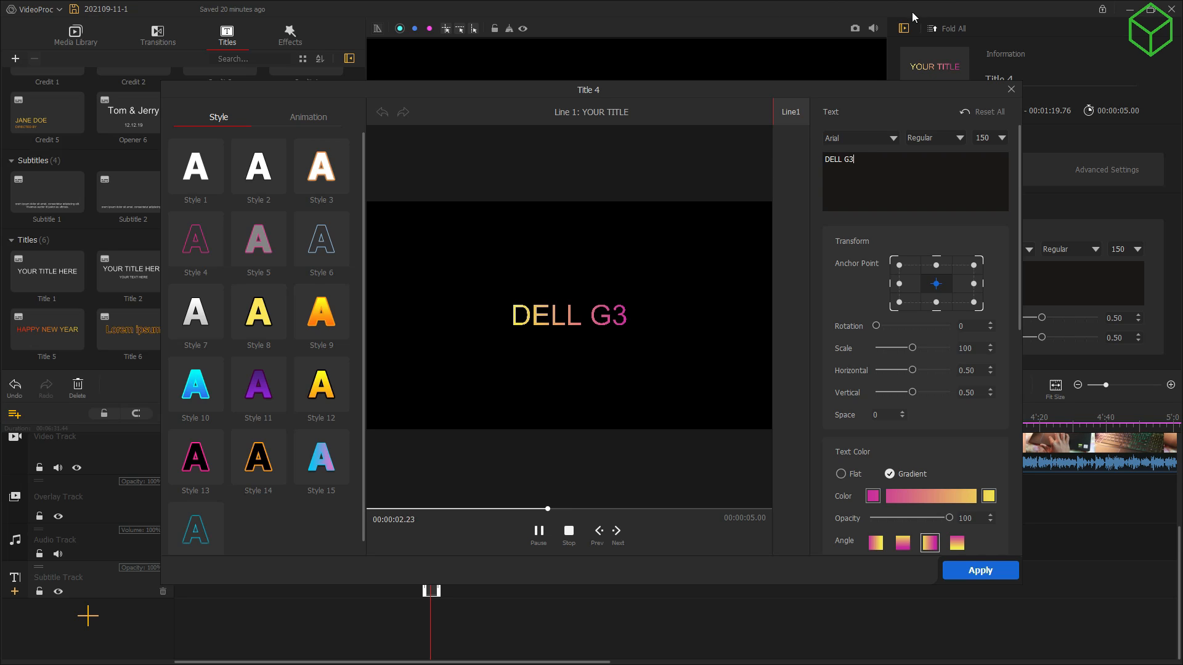
click(978, 571)
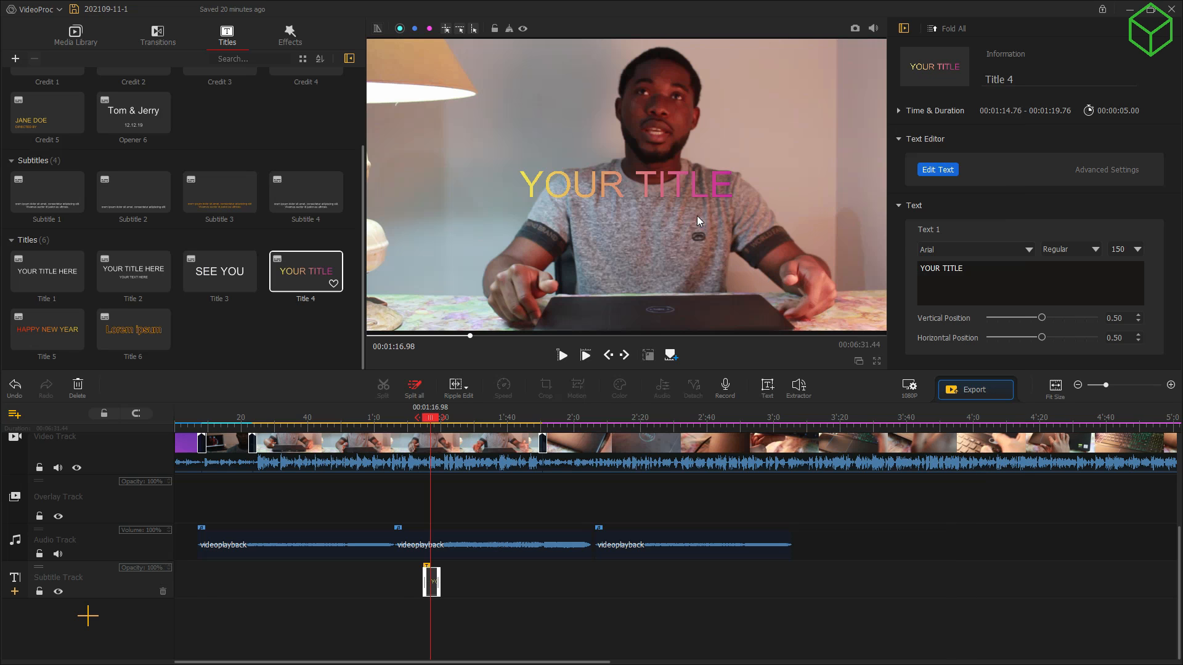
click(945, 174)
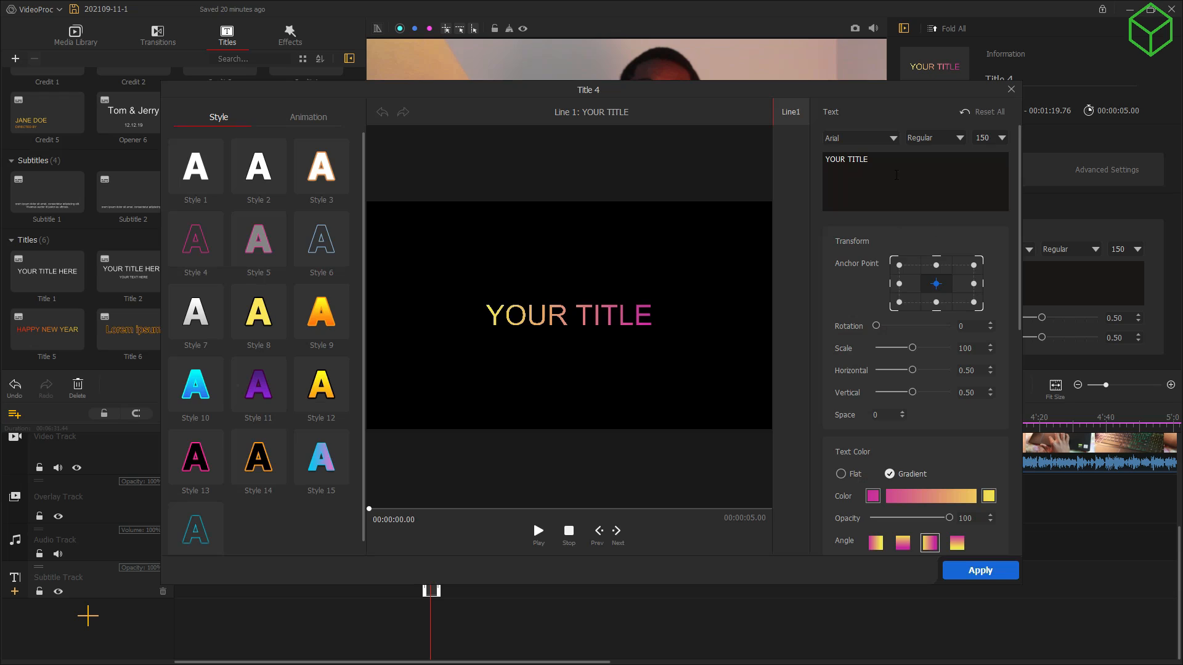
text(DELL G3)
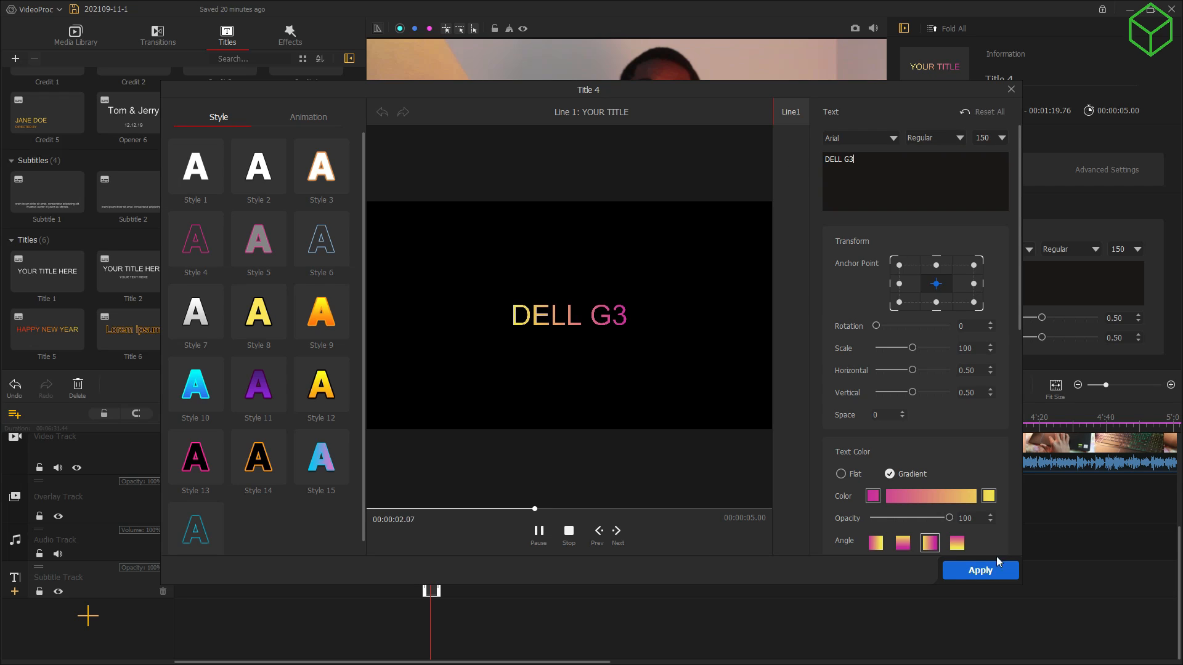
click(975, 572)
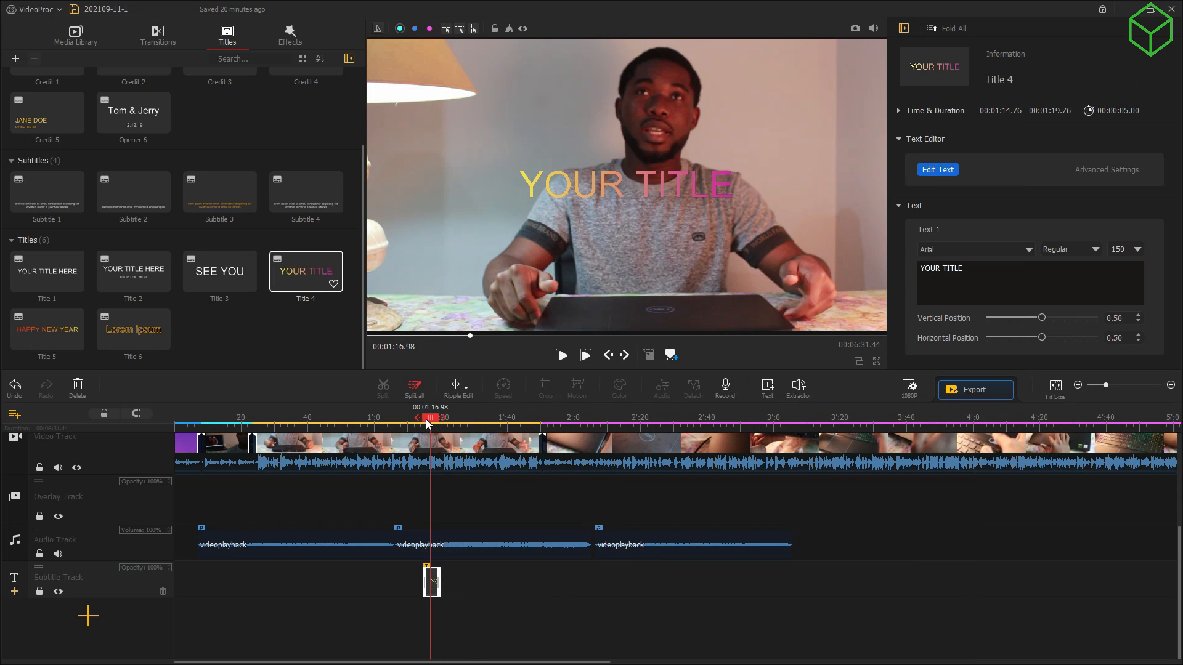
Step: Replace YOUR TITLE with DELL G3 in the Text 1 box and preview the title at 1:17
drag(426, 421, 429, 425)
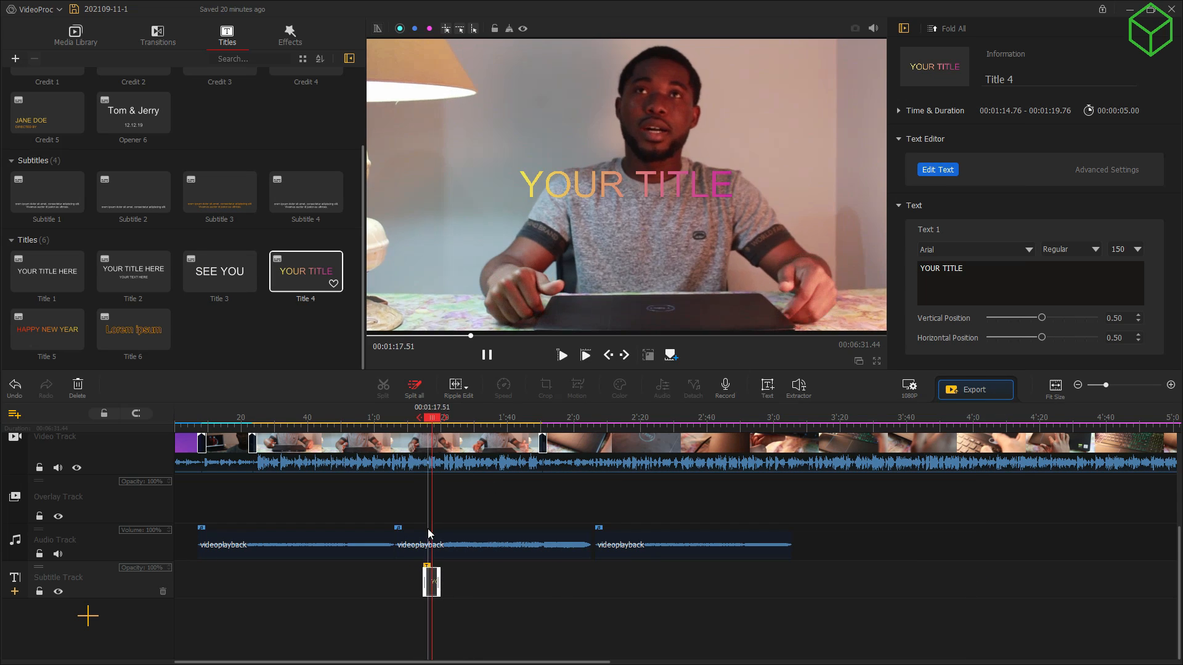
double_click(429, 583)
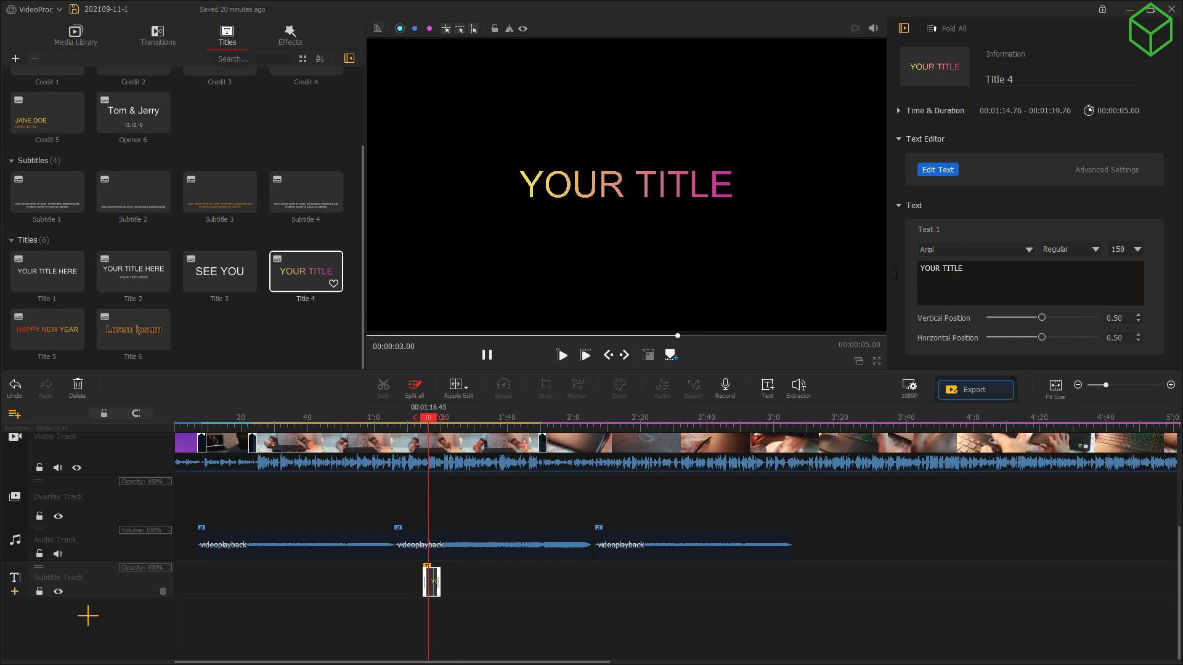
drag(964, 266, 911, 268)
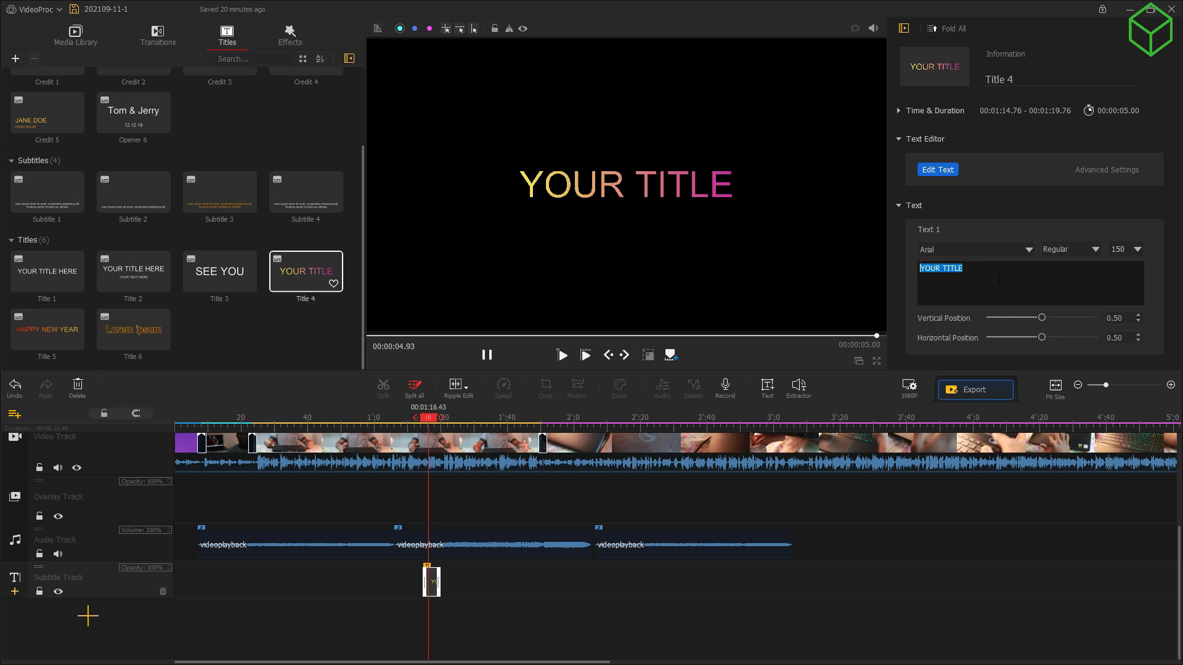
key(BackSpace)
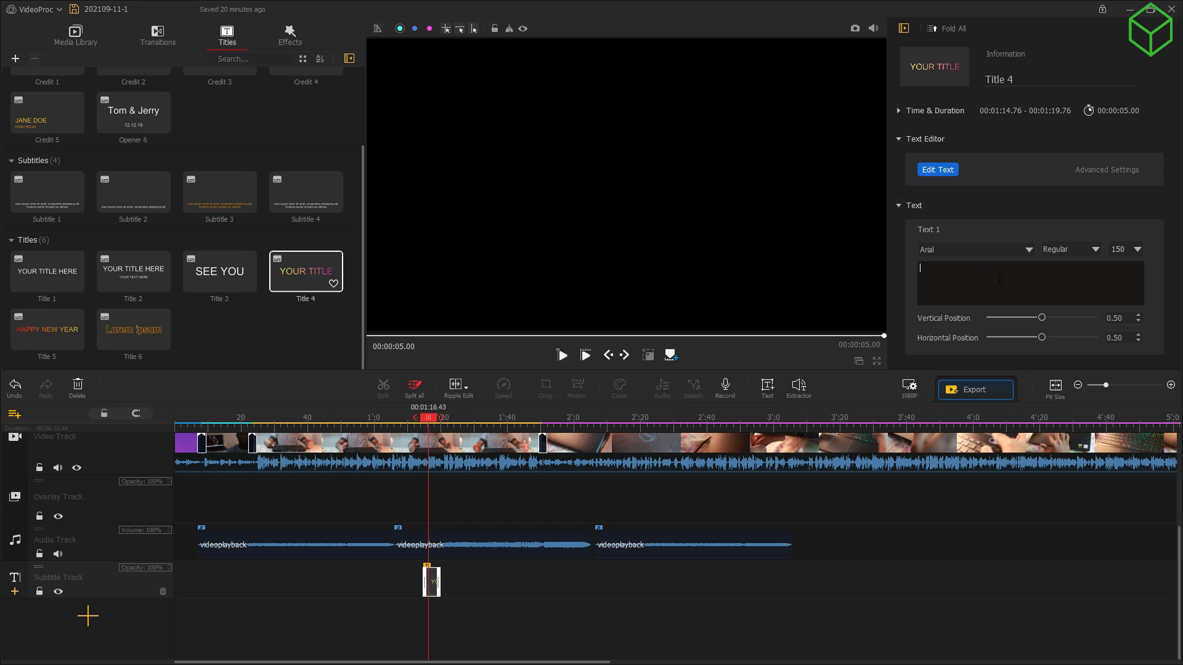
text(DELL G3)
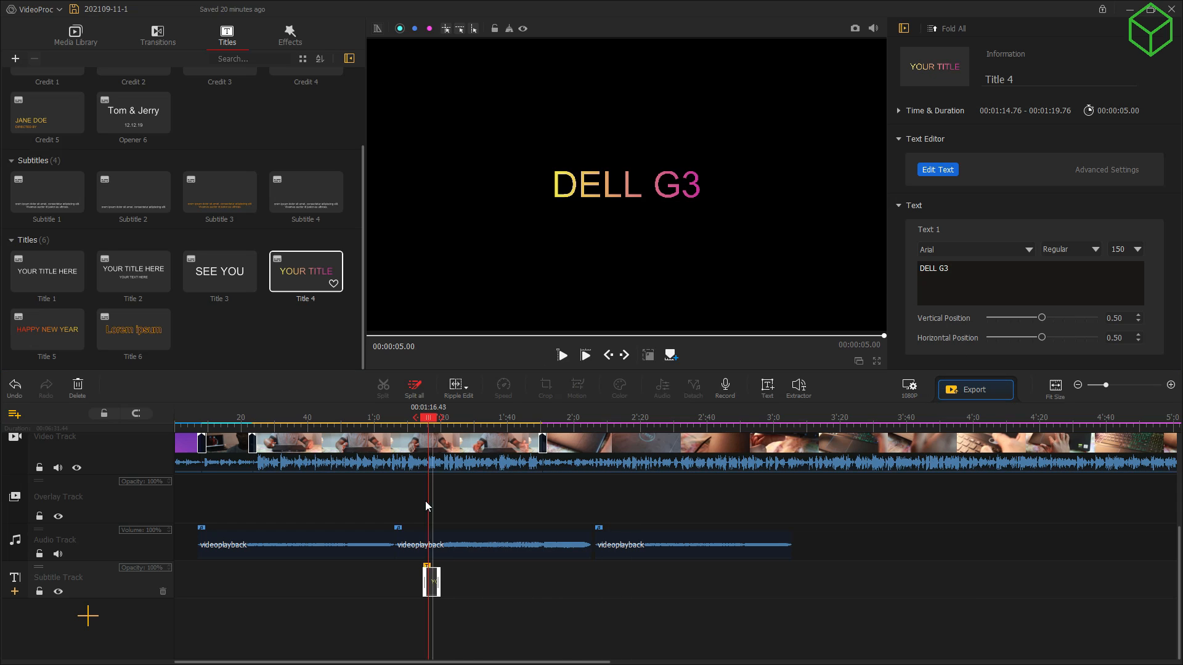
key(space)
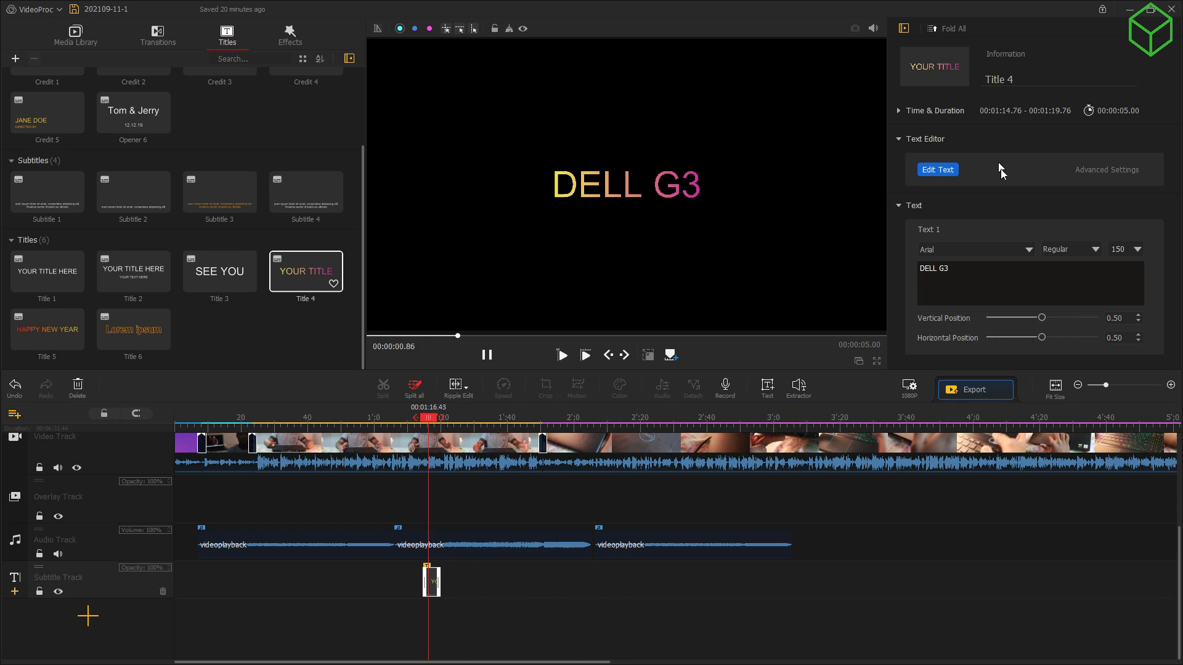
key(space)
mouse_move(430, 418)
mouse_down()
mouse_move(369, 420)
mouse_move(445, 419)
mouse_up()
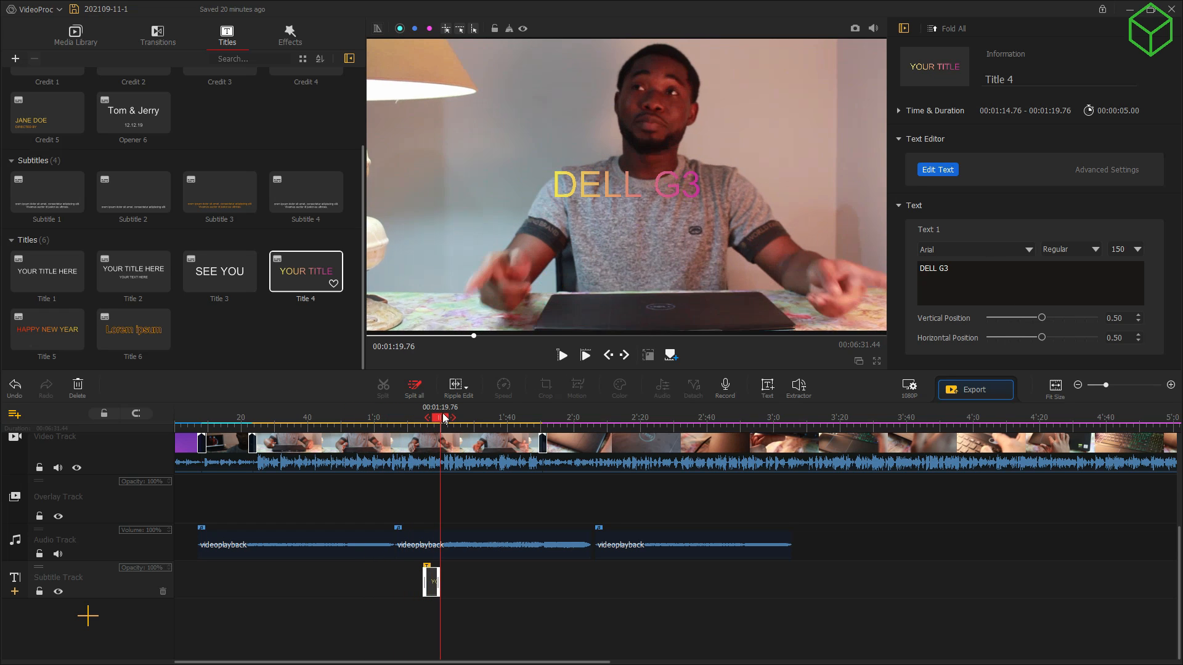
Step: Select MVI_1241 in the preview, then pause and scrub back to the DELL G3 title
click(602, 176)
mouse_move(618, 184)
mouse_down()
mouse_move(590, 187)
mouse_move(617, 185)
mouse_up()
key(space)
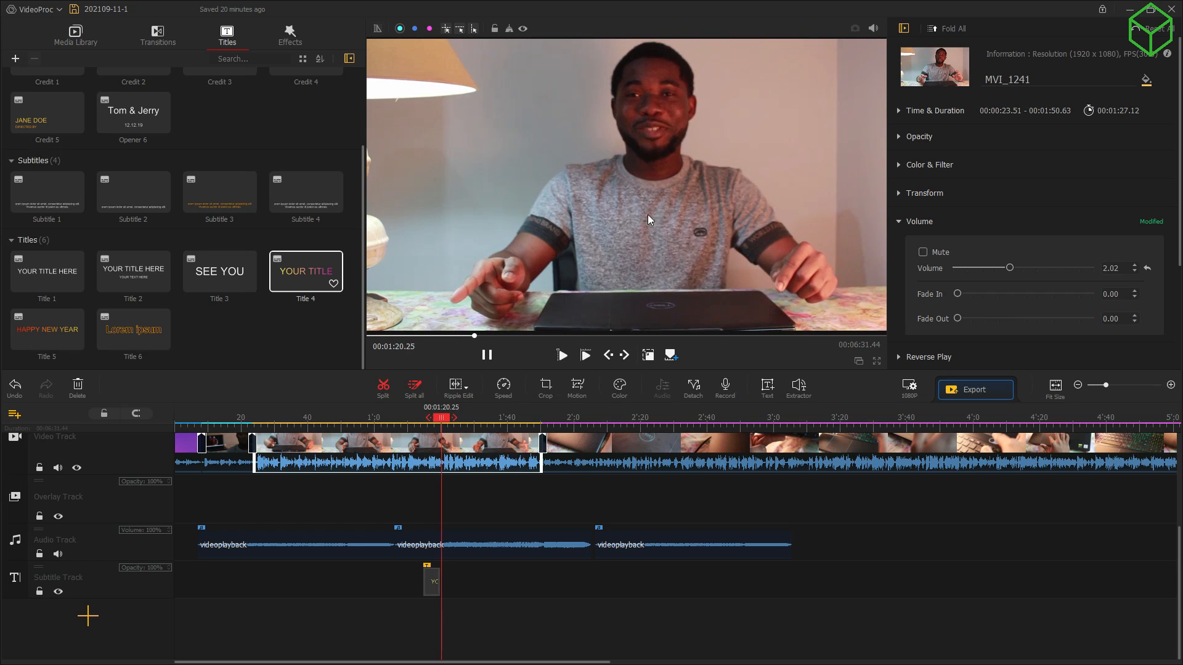
click(445, 421)
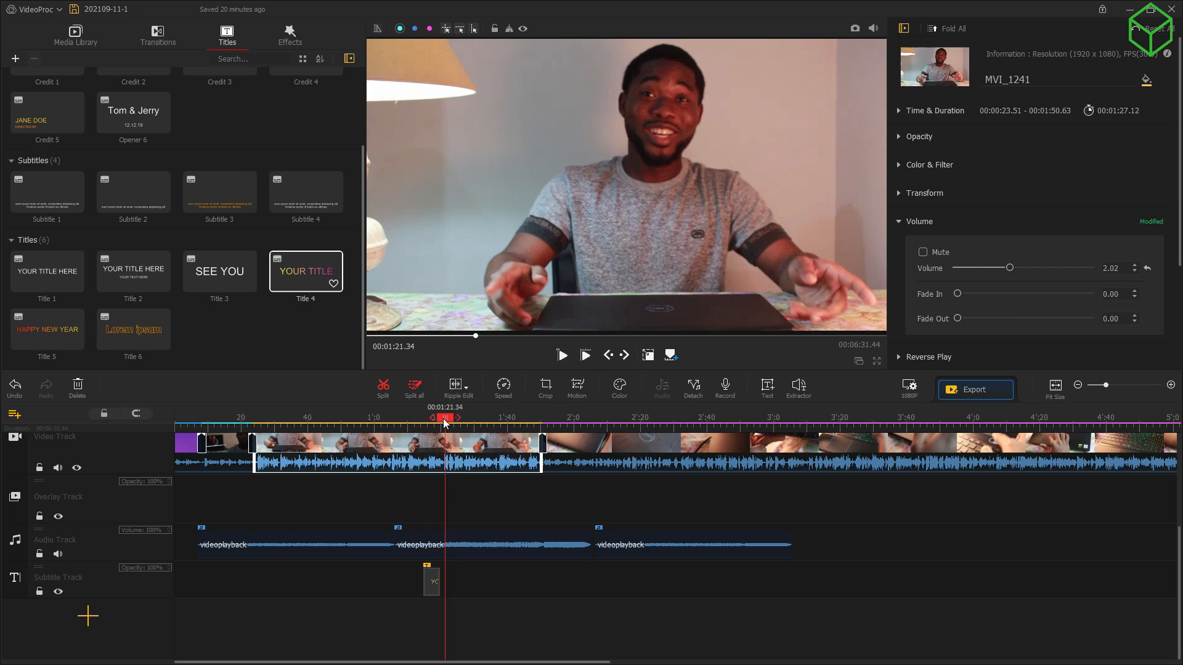
drag(445, 422, 430, 421)
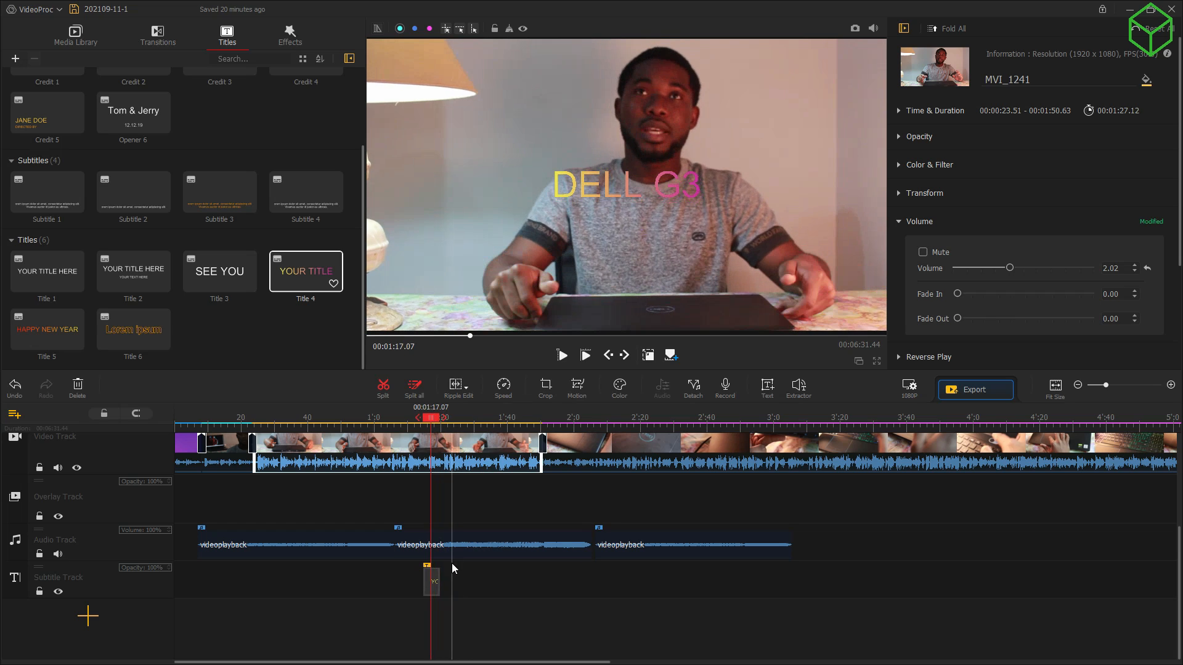
Step: Set the DELL G3 title to vertical position 0.61 and horizontal position 0.16, then scrub ahead
click(435, 578)
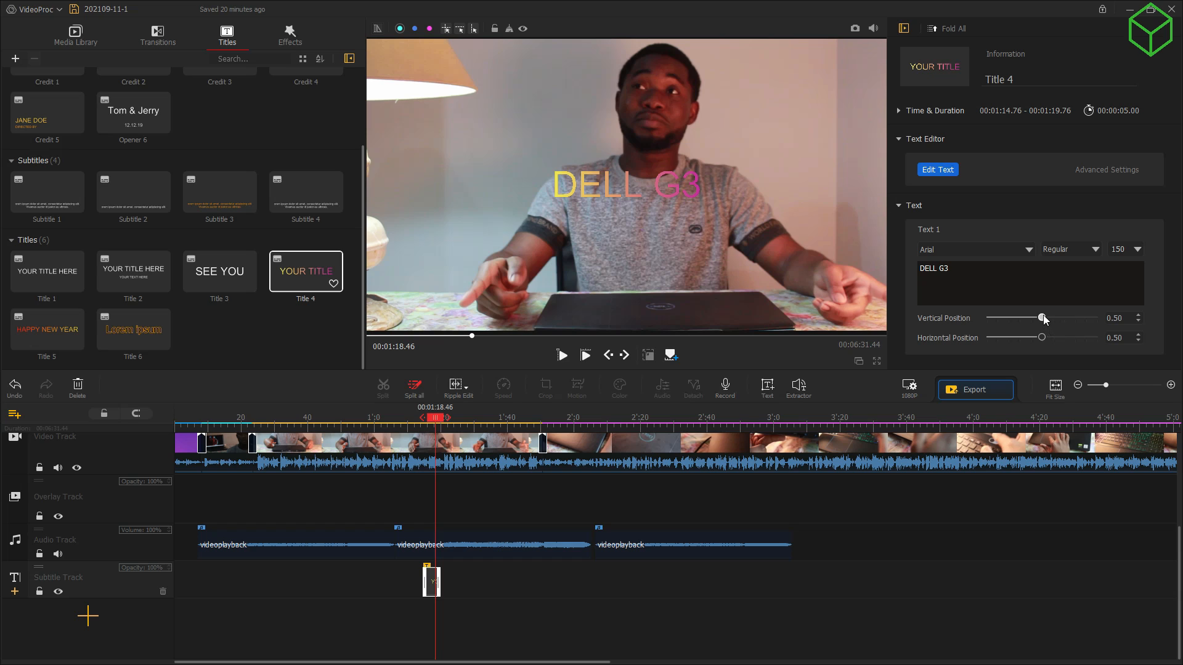
drag(1043, 316, 1004, 340)
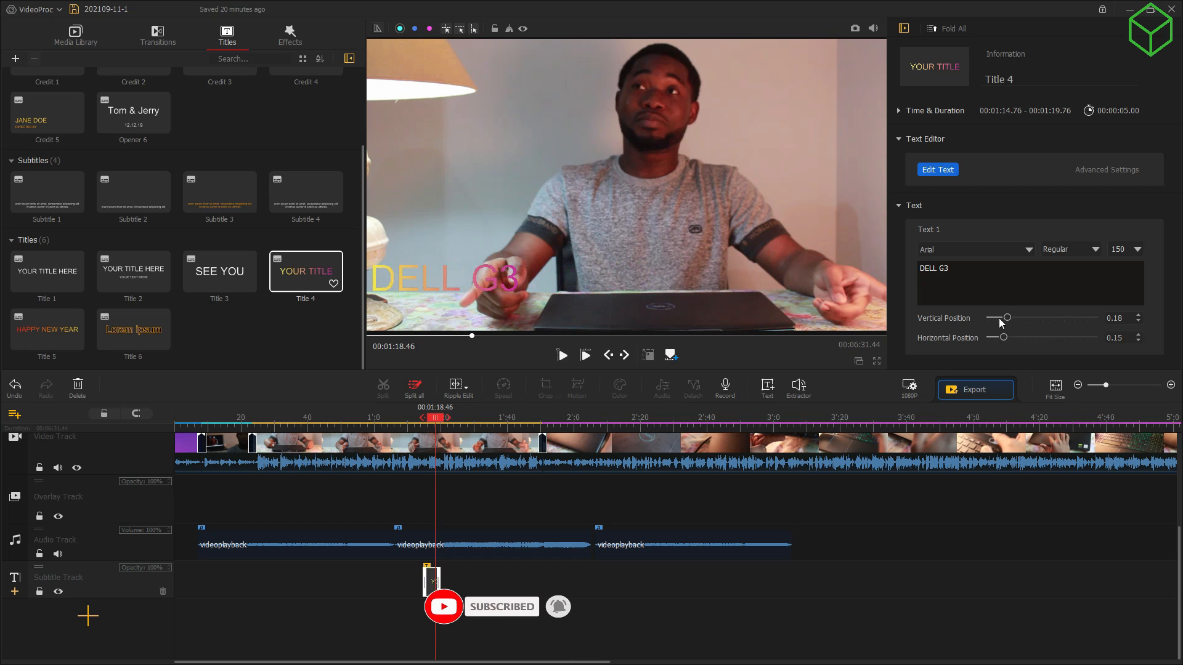
click(999, 320)
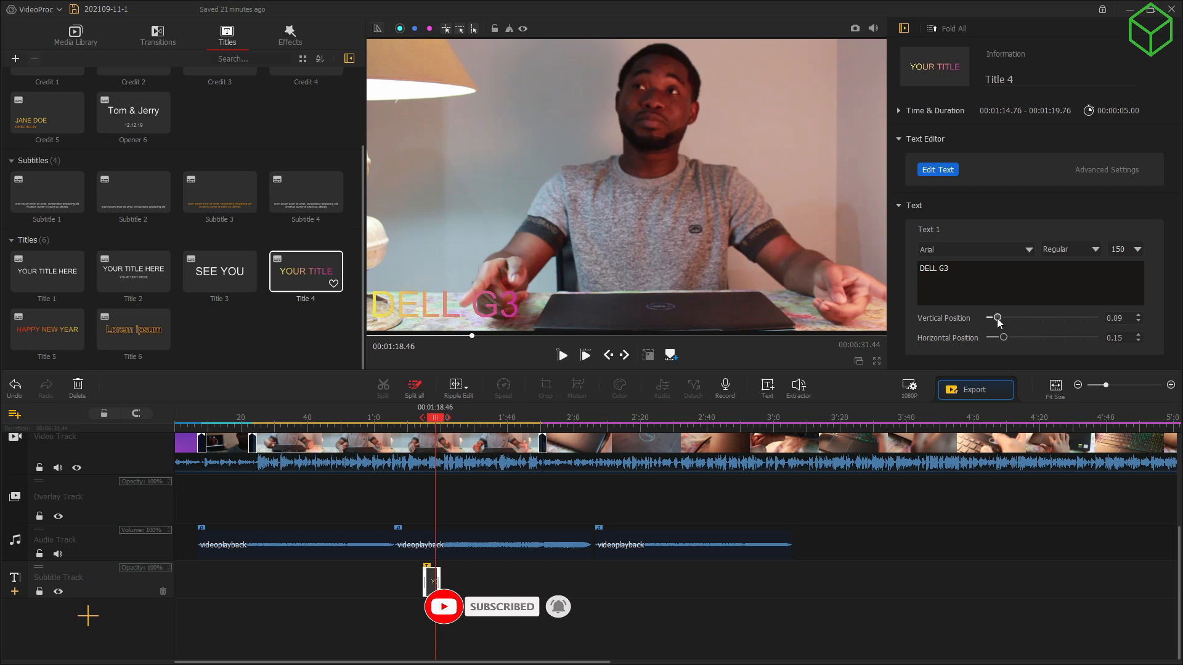
drag(999, 321, 1056, 304)
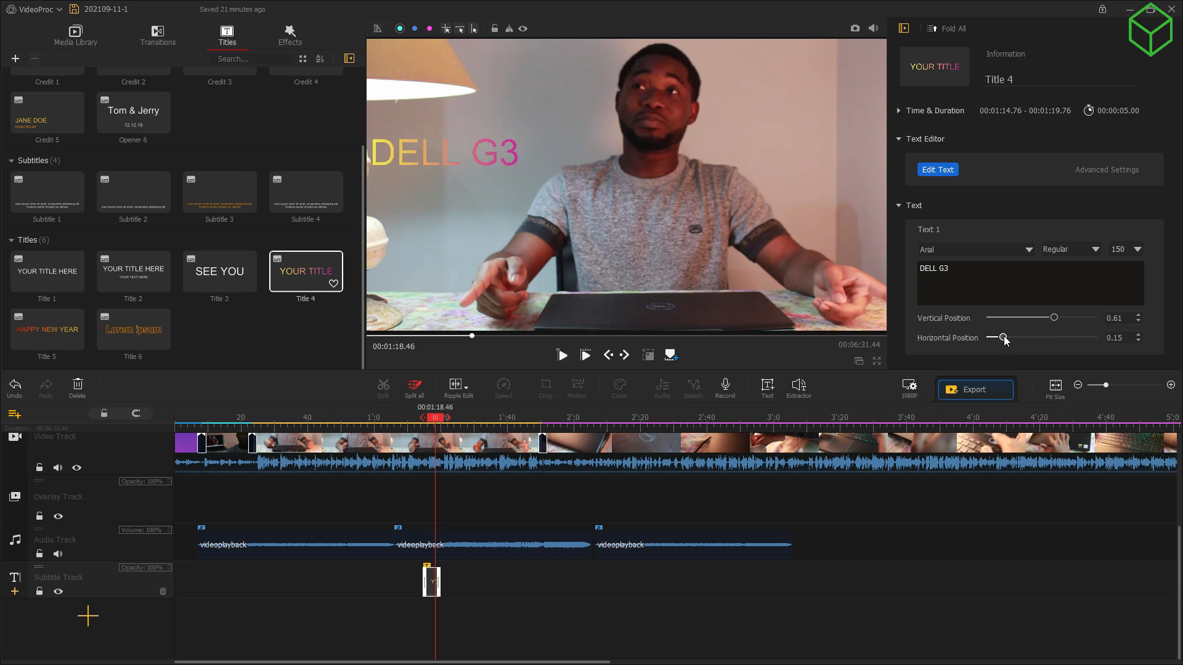
mouse_move(1004, 340)
mouse_down()
mouse_move(1018, 338)
mouse_move(1005, 337)
mouse_up()
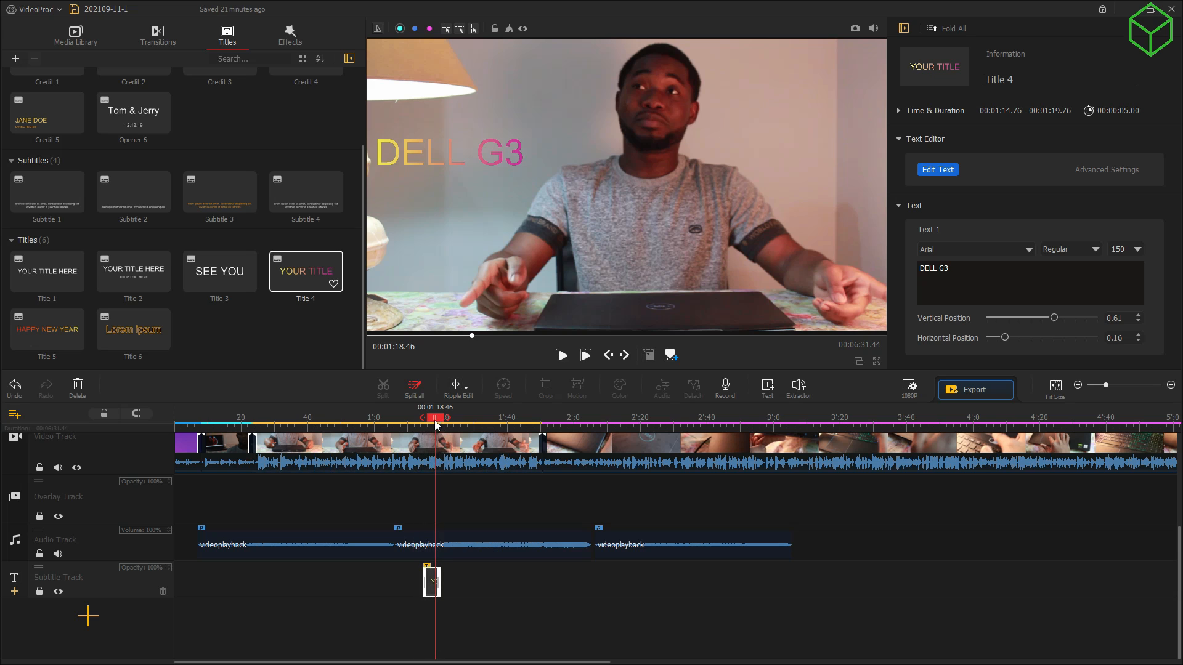
drag(436, 418, 922, 425)
drag(752, 395, 975, 413)
Step: Select the third music clip, scrub back through the video, and return to the Media Library
click(634, 551)
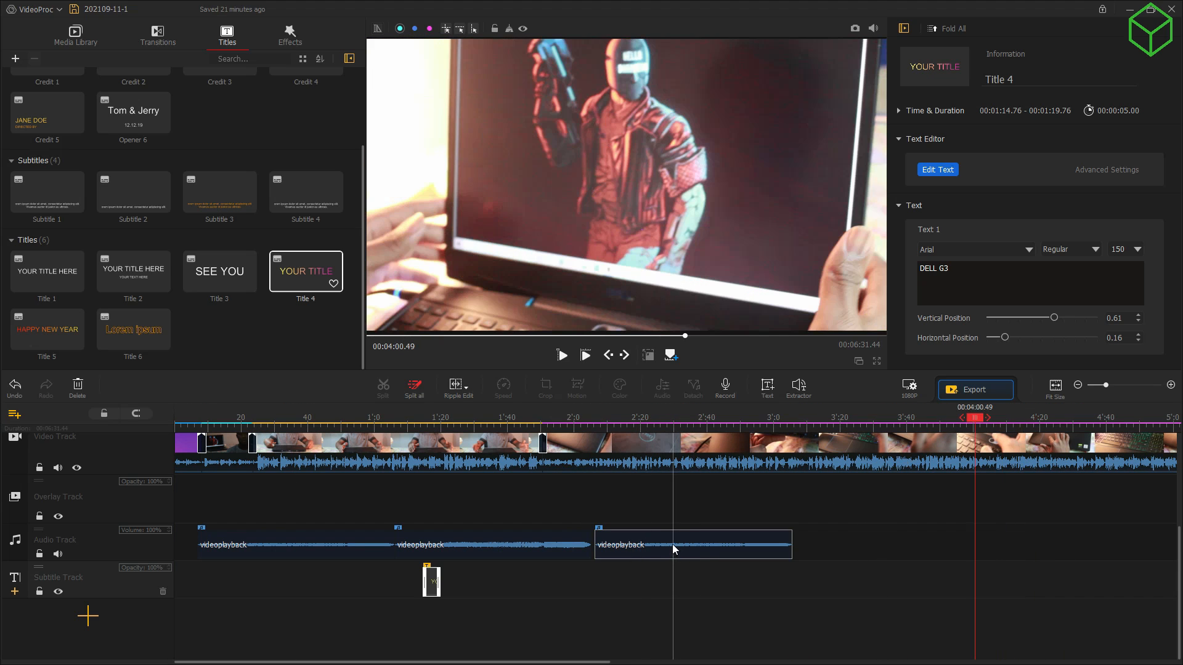
drag(974, 421, 639, 430)
click(88, 35)
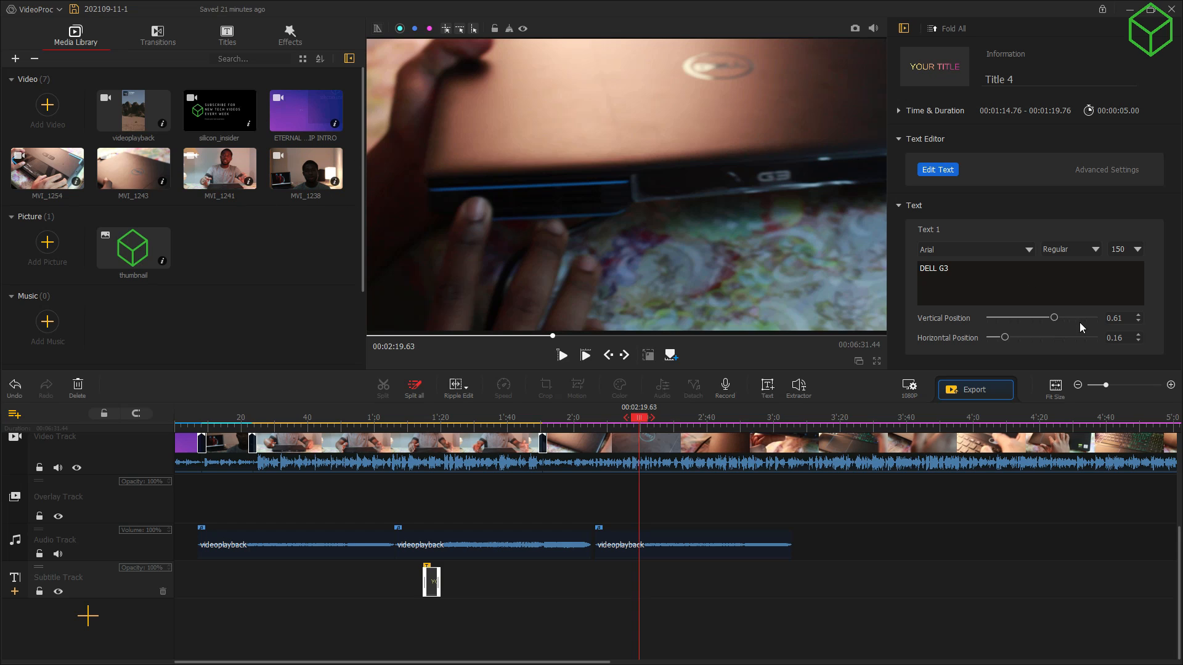
Step: Set the export to High quality with the High Quality Engine and HEVC codec
click(966, 395)
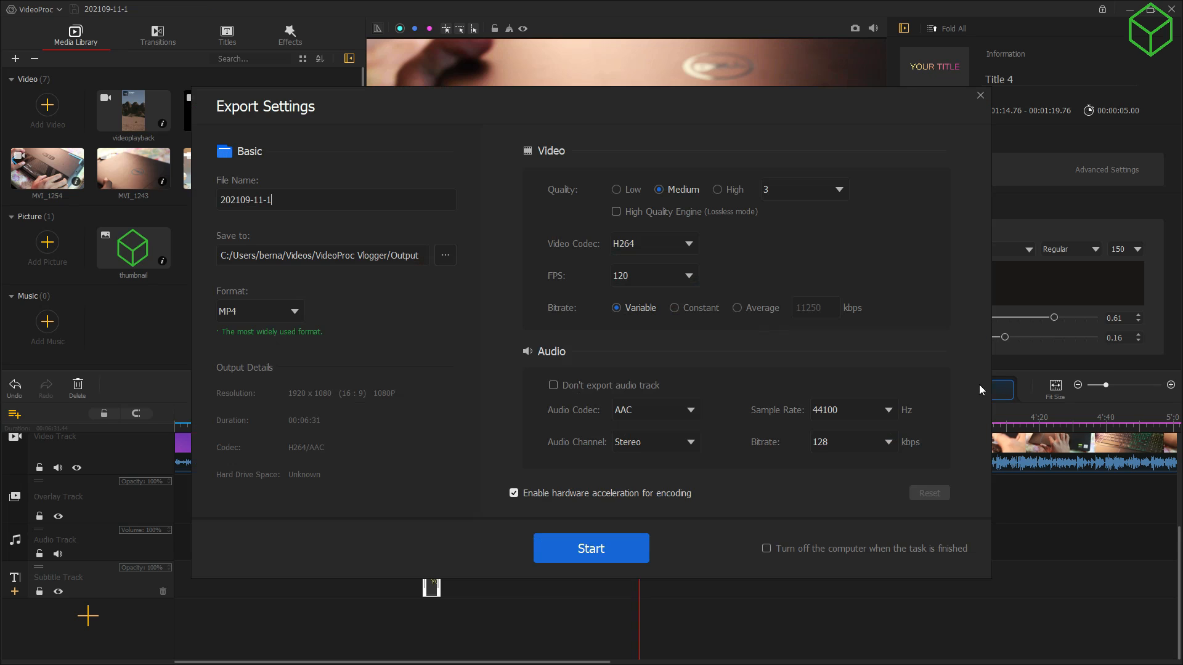
click(730, 190)
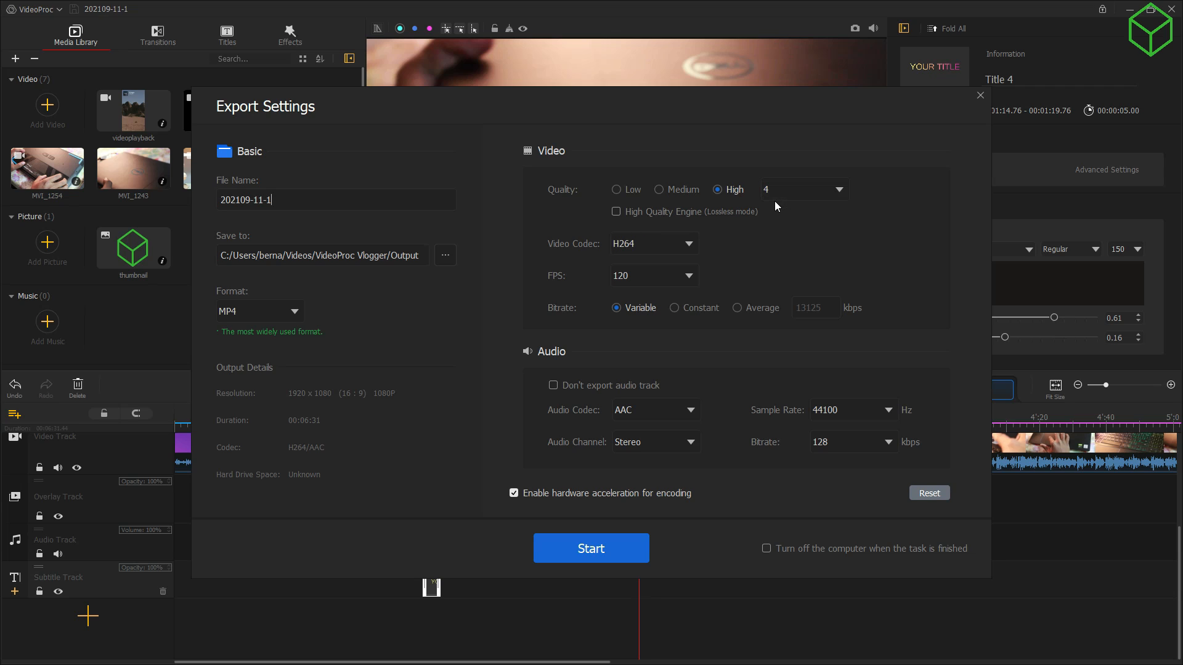
click(634, 214)
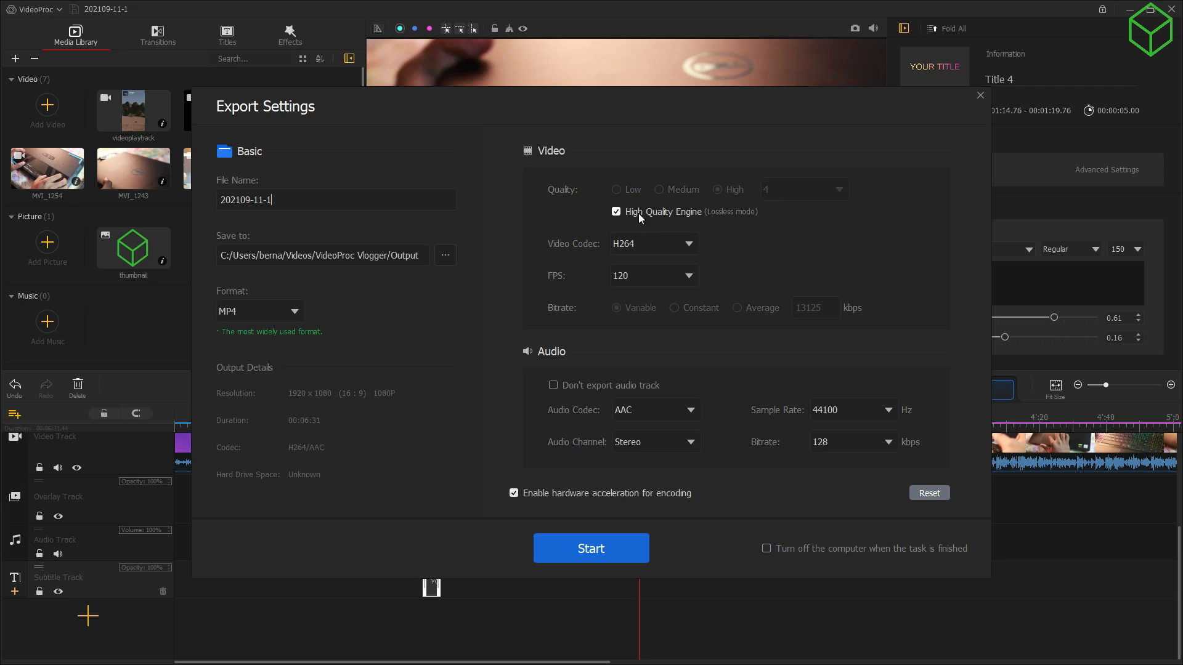
click(679, 245)
click(663, 271)
Step: Name the output DELL G3, keep MP4 as the format, and start the export
drag(246, 202, 201, 196)
click(208, 196)
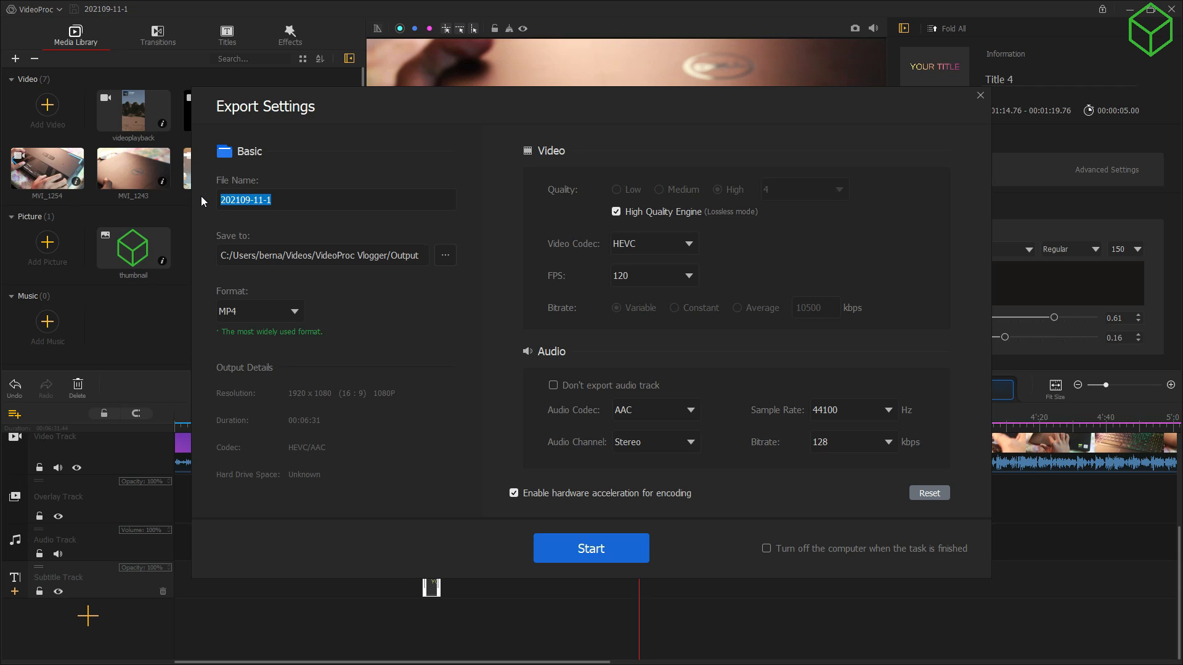
text(DELL G3)
click(284, 313)
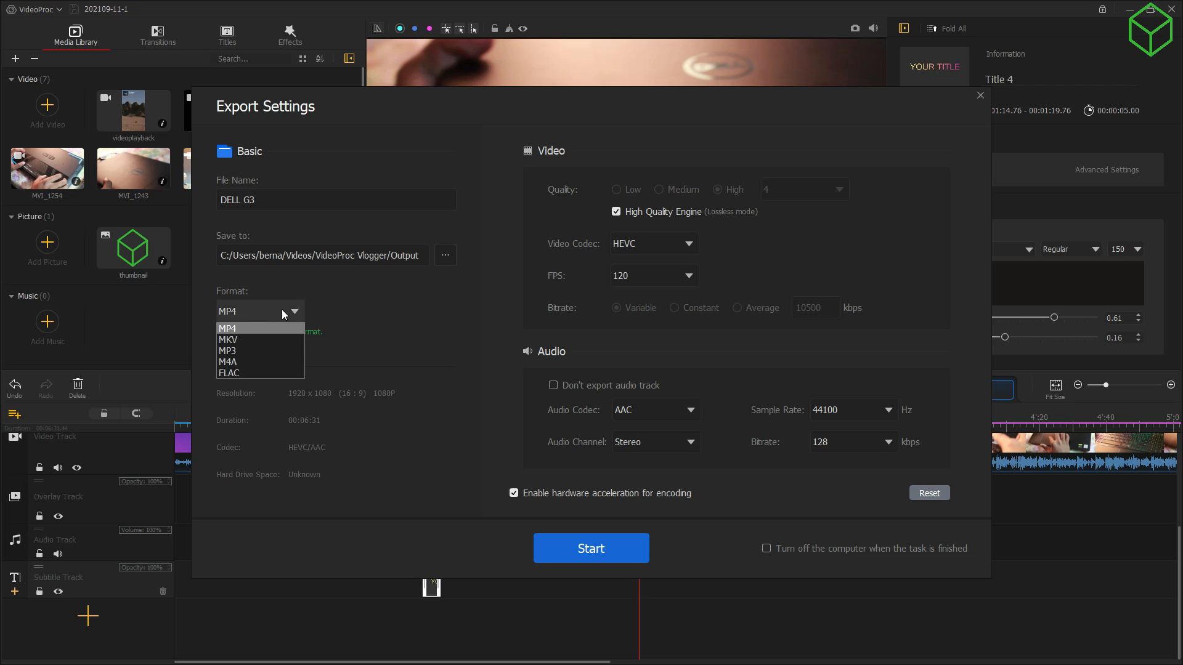
click(282, 309)
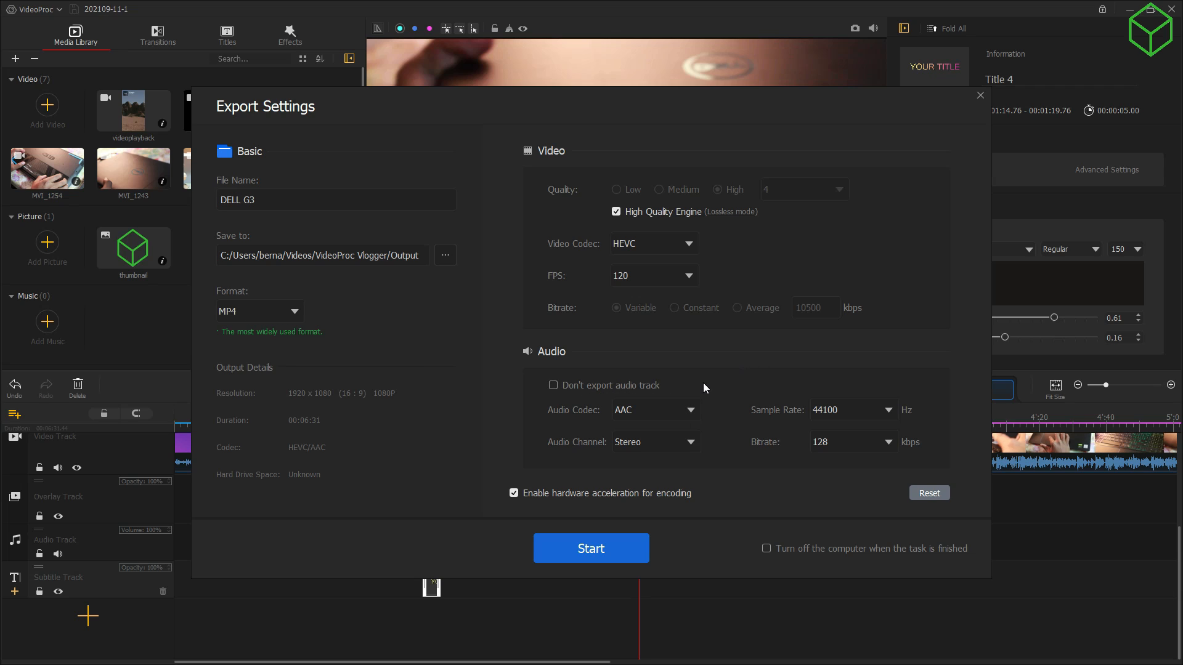
click(572, 544)
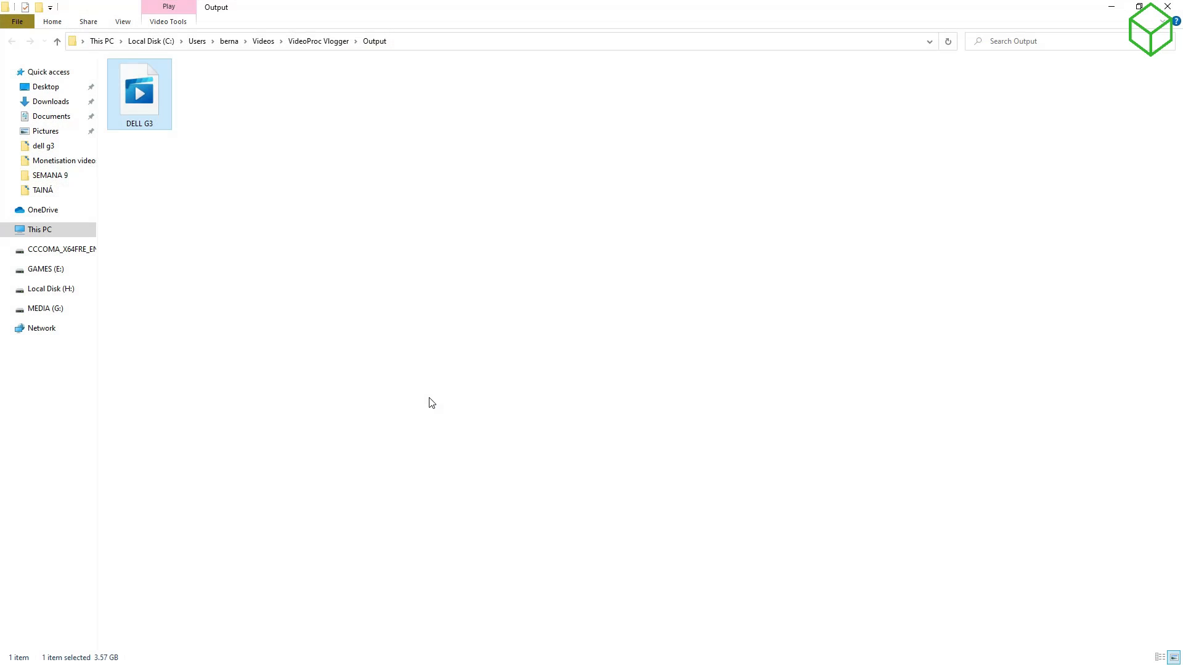
Step: Once the export completes, deselect the DELL G3 video in the Output folder
click(389, 280)
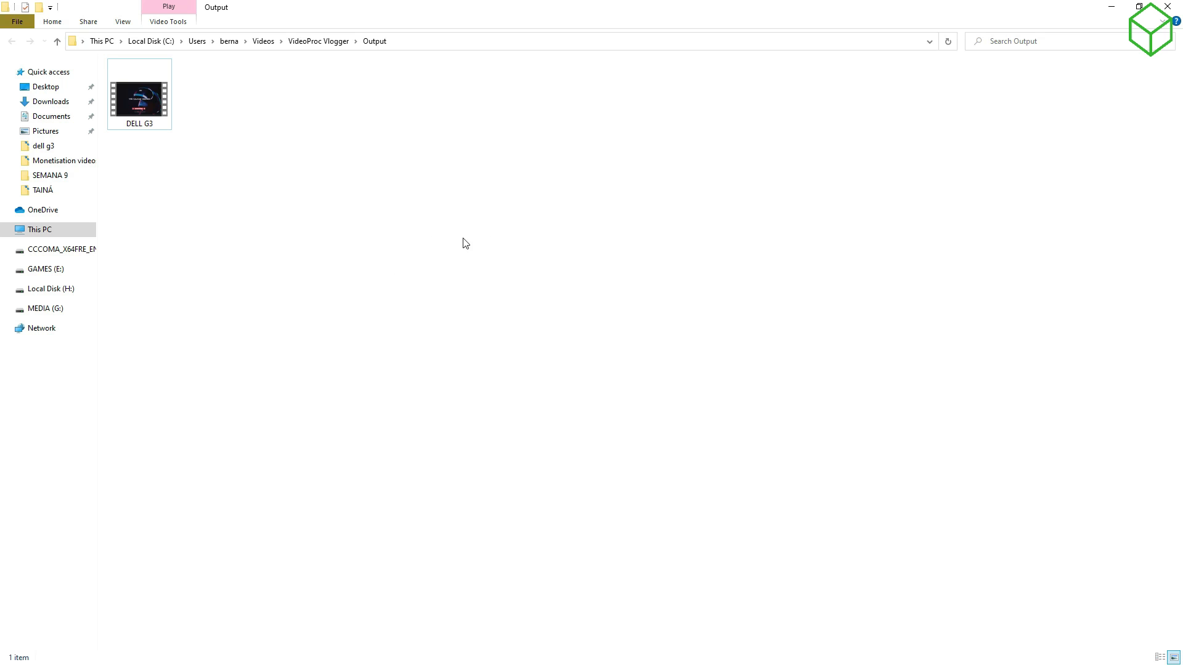
Step: Open DELL G3.mp4 from the Output folder with VLC media player
double_click(143, 102)
click(541, 300)
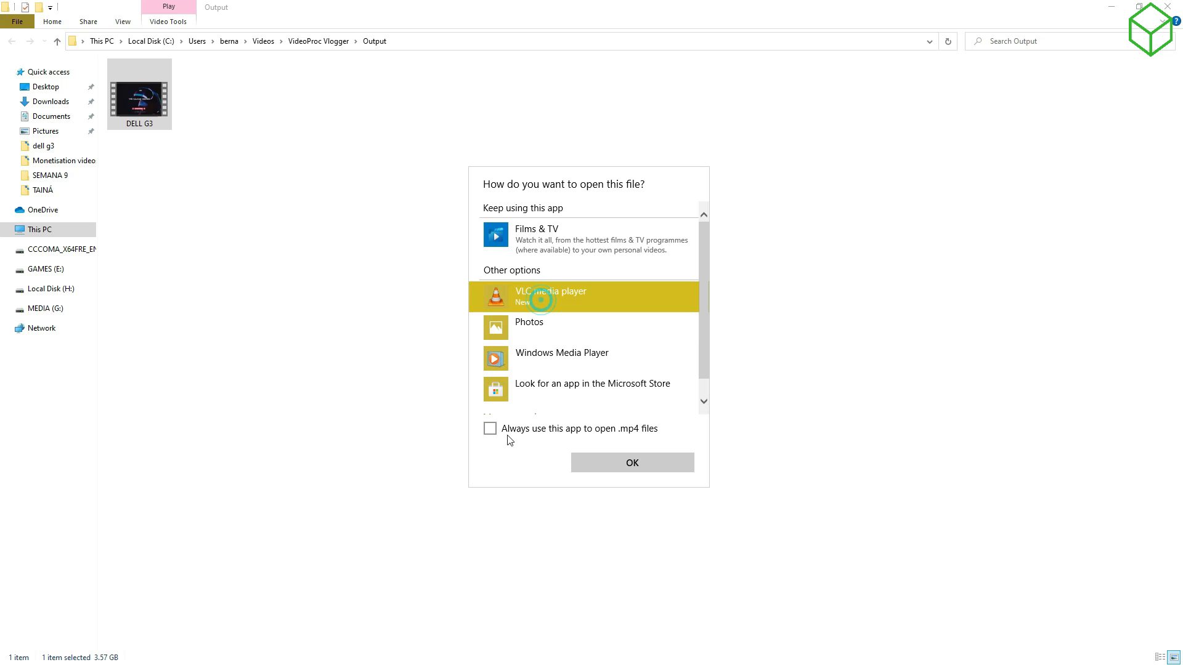
click(617, 472)
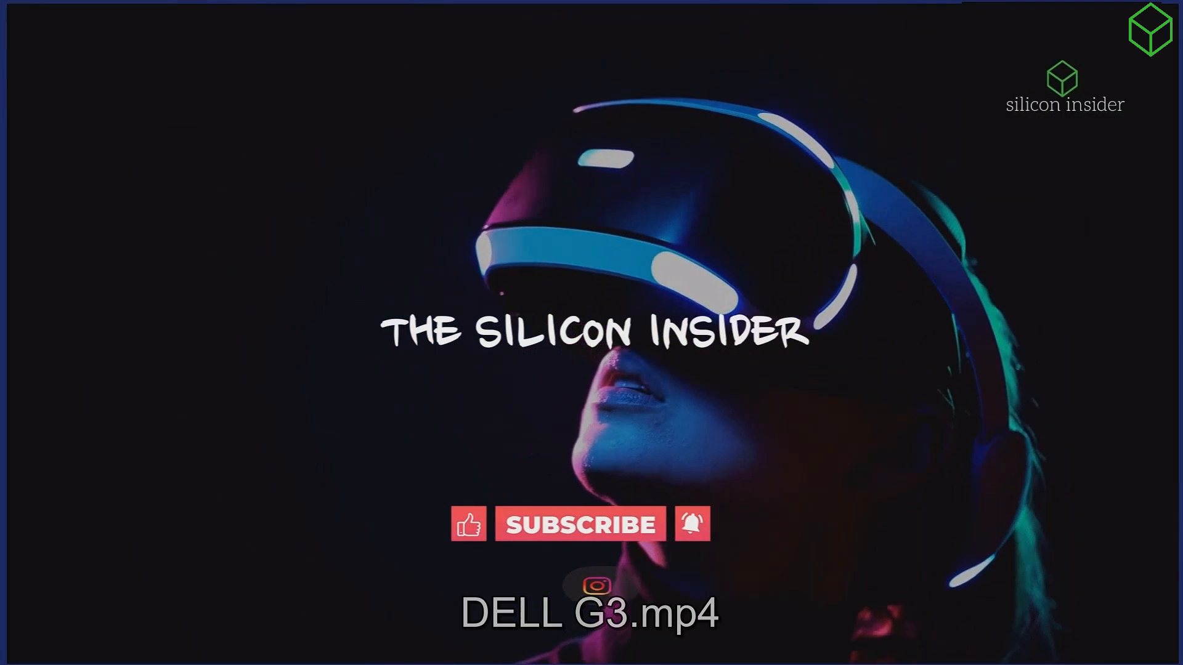
Step: Watch the DELL G3 video fullscreen in VLC, raising the volume
double_click(827, 397)
double_click(751, 425)
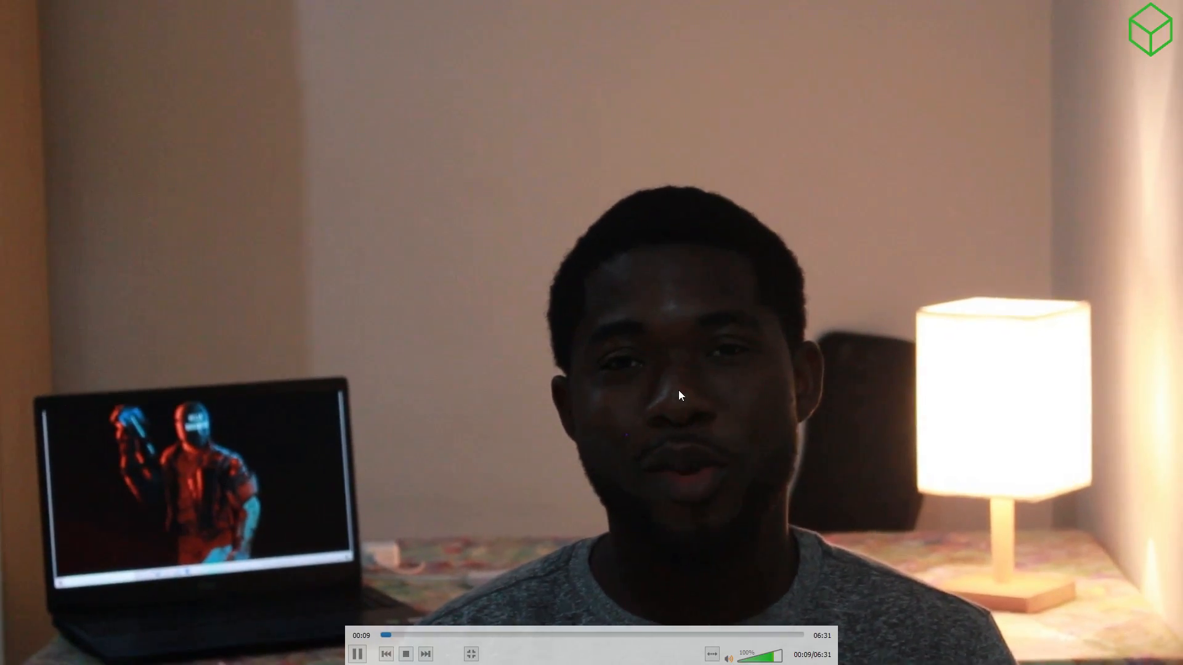
scroll(680, 388, up, 5)
scroll(682, 385, up, 15)
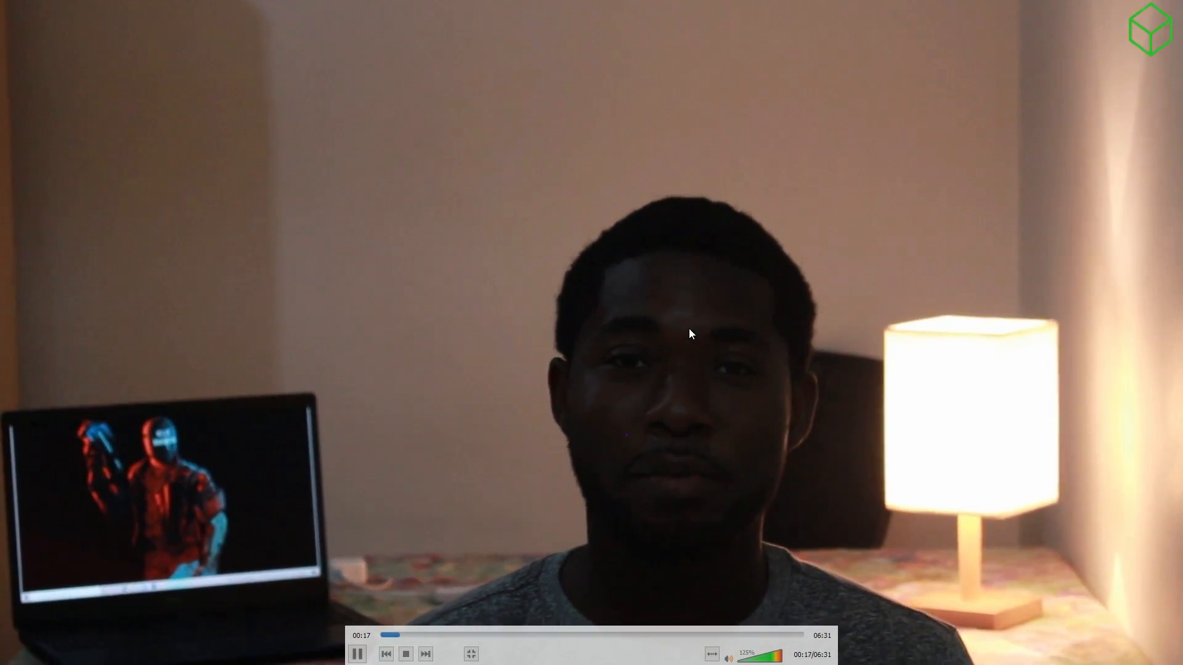
double_click(560, 271)
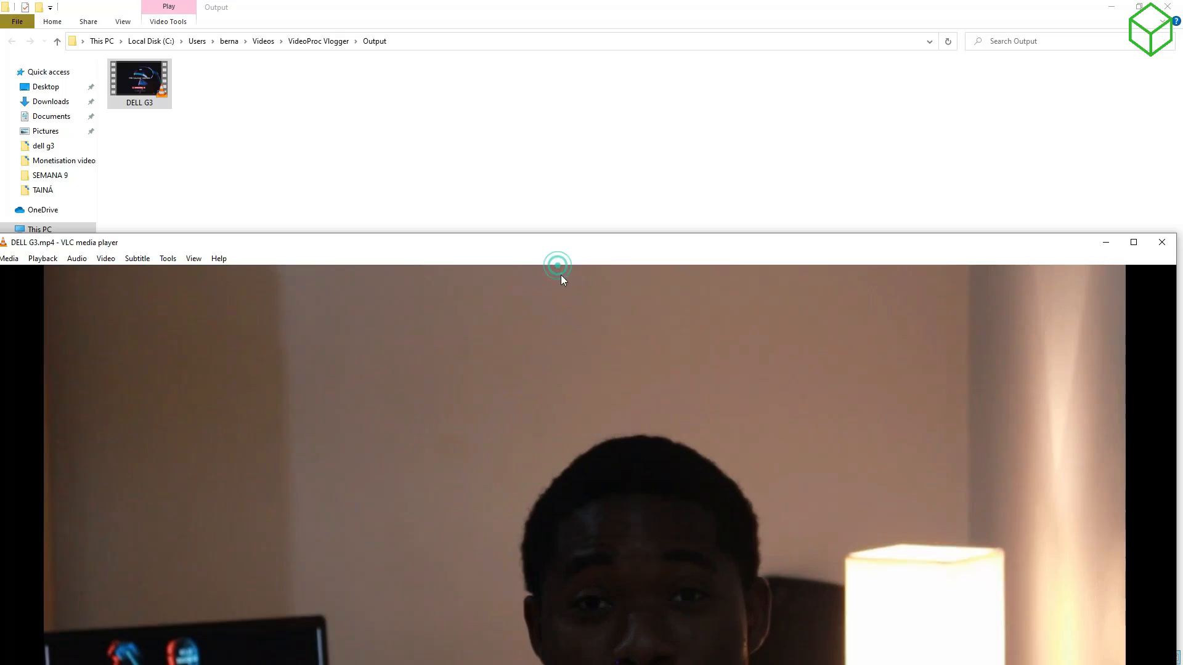
double_click(561, 275)
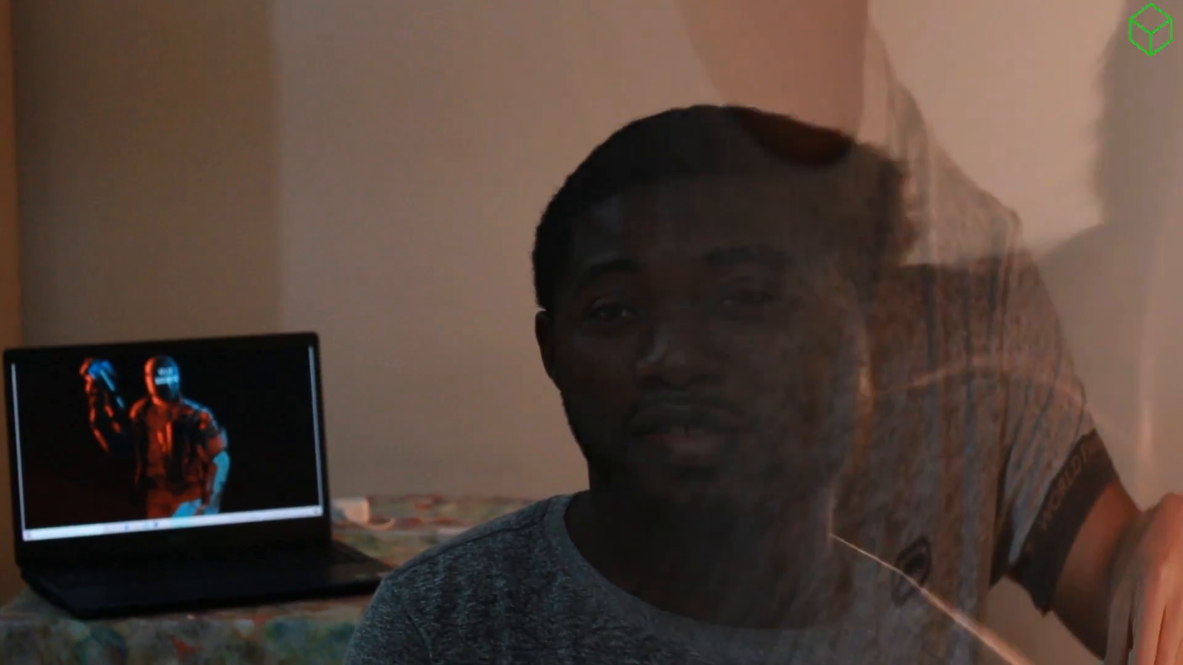
Step: Return to the windowed player, pause playback and close VLC
double_click(581, 355)
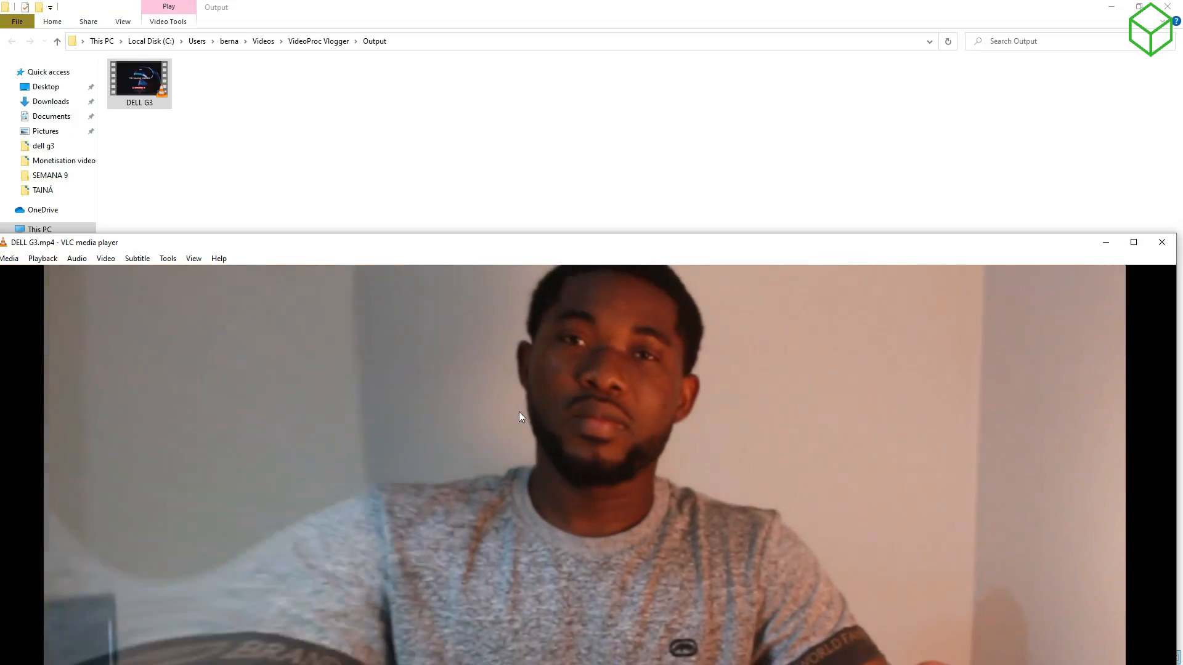
click(521, 411)
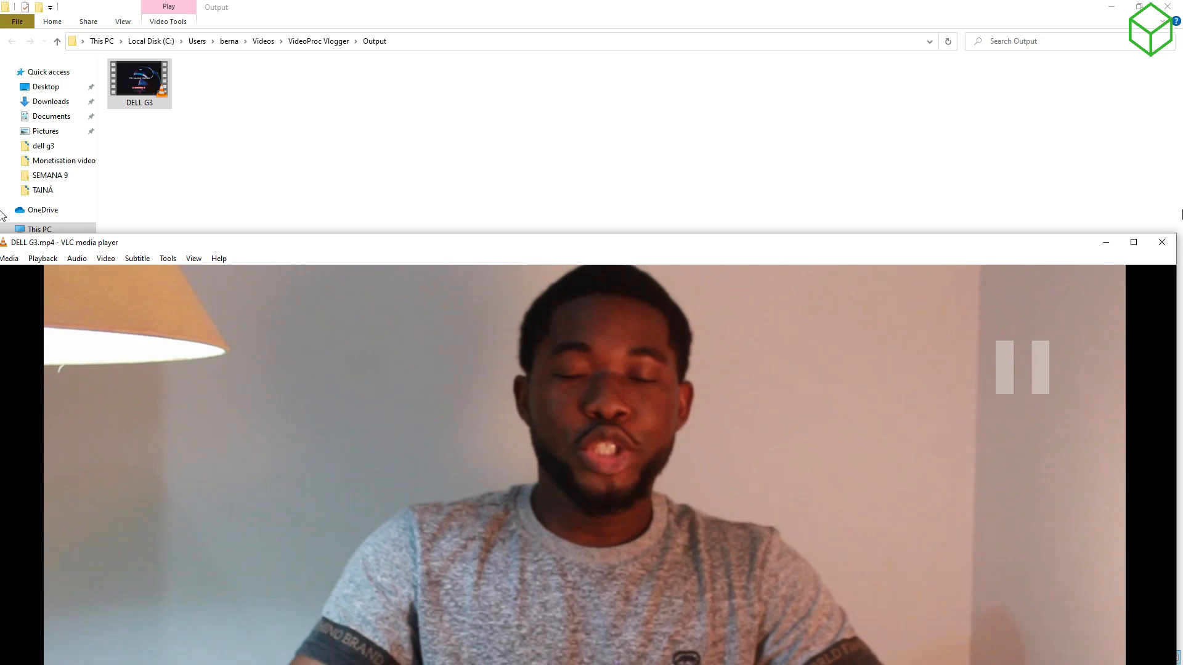
click(1162, 244)
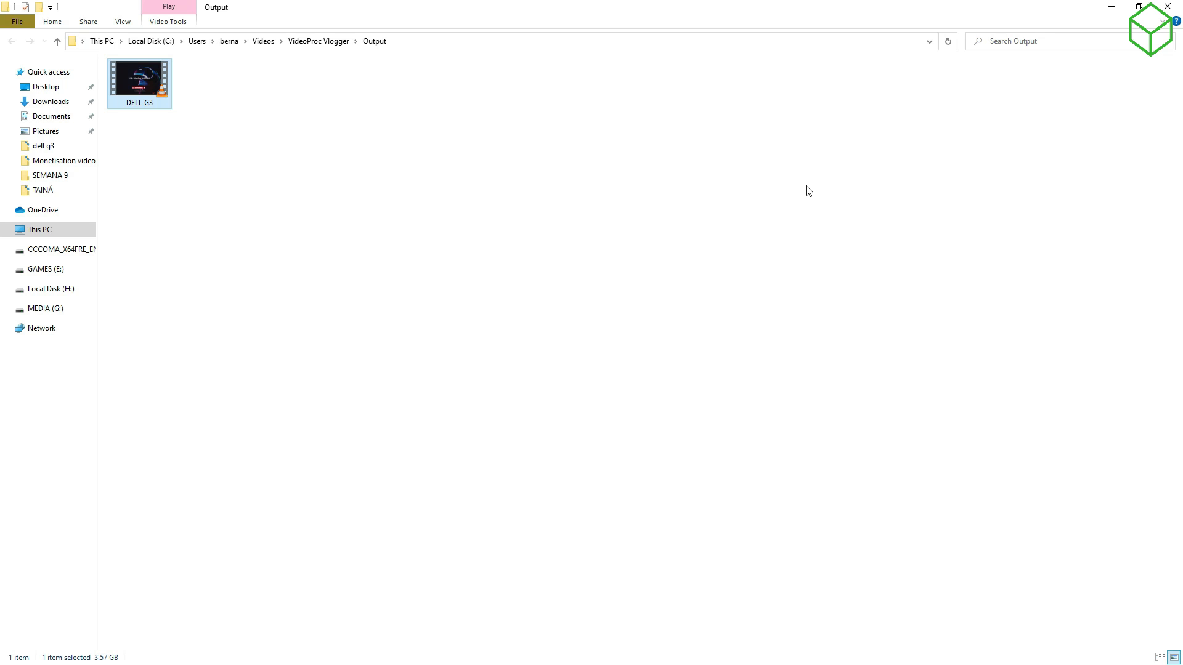
right_click(297, 107)
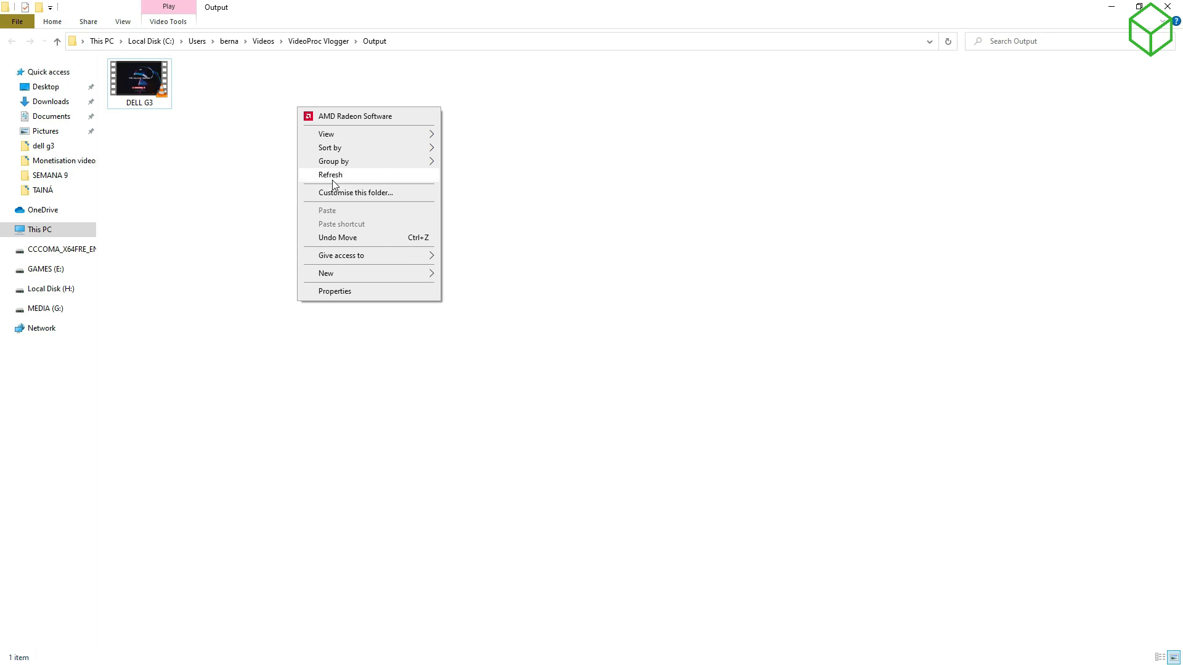
click(333, 174)
right_click(336, 183)
click(363, 245)
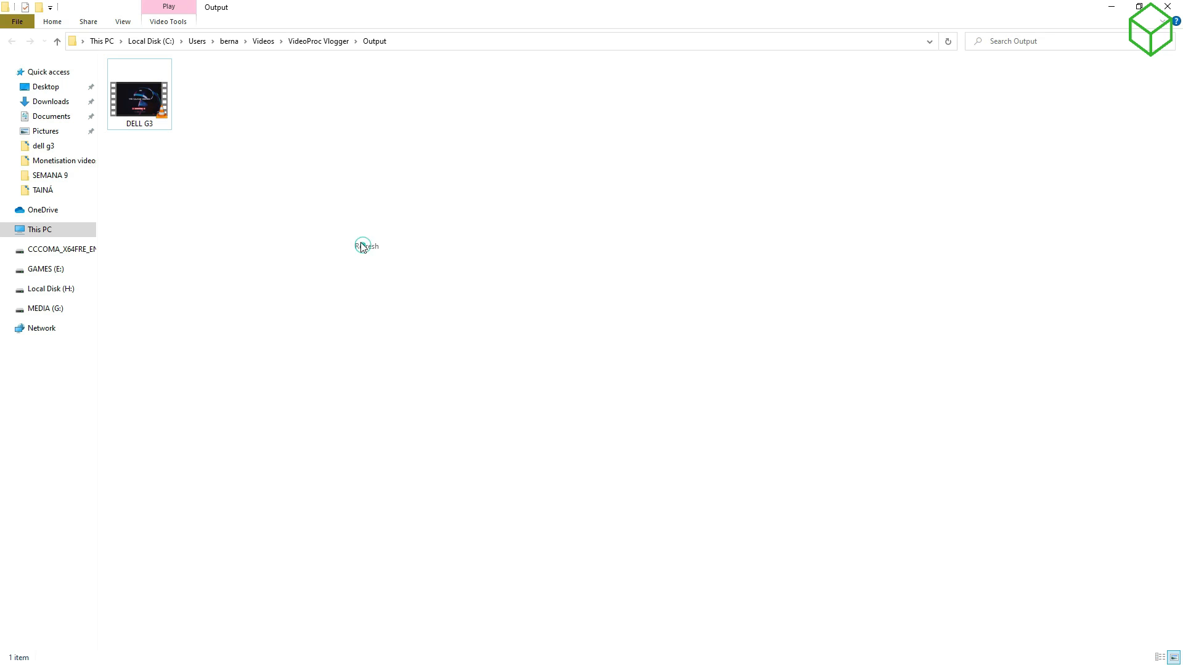
right_click(374, 283)
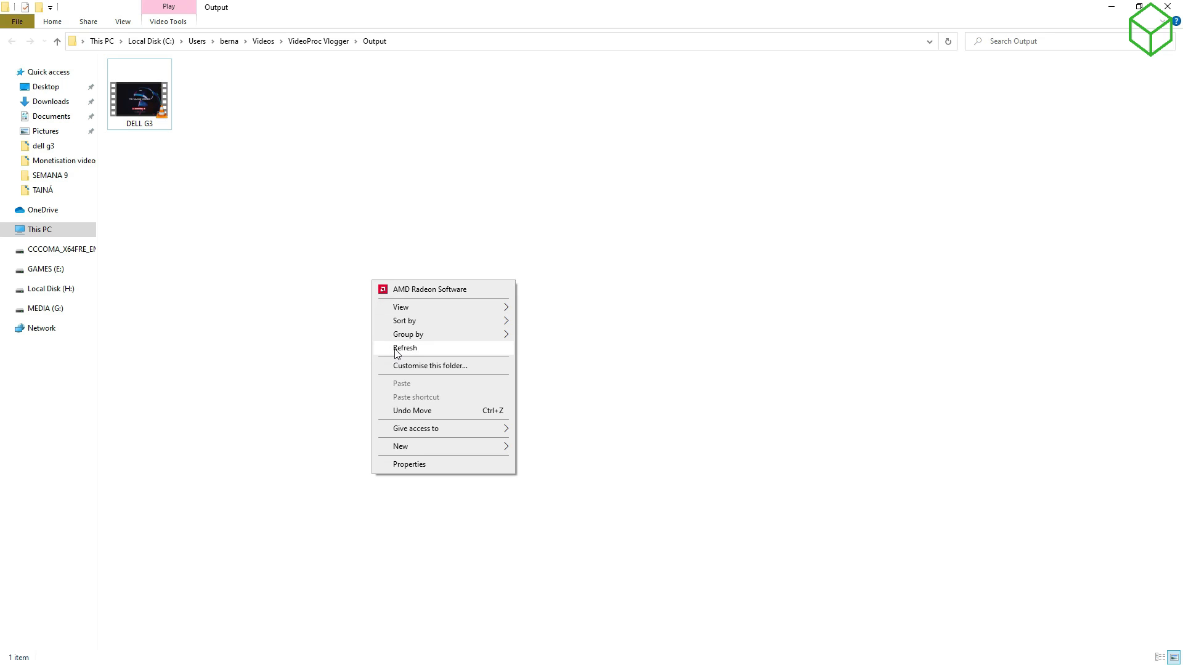
click(396, 349)
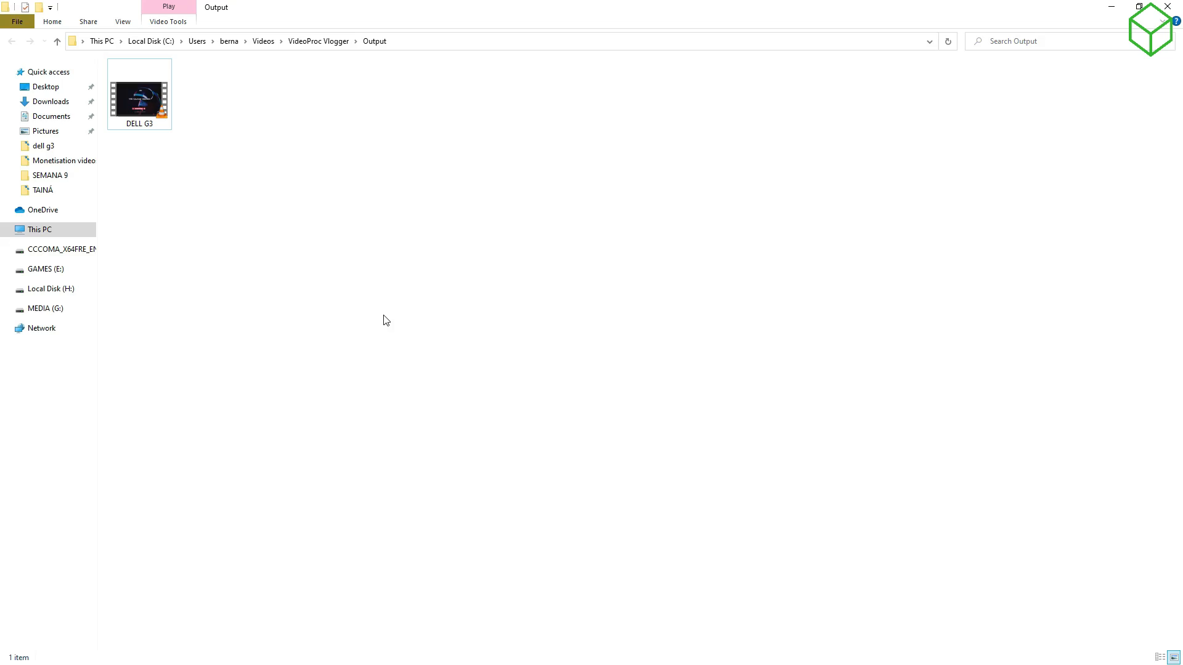